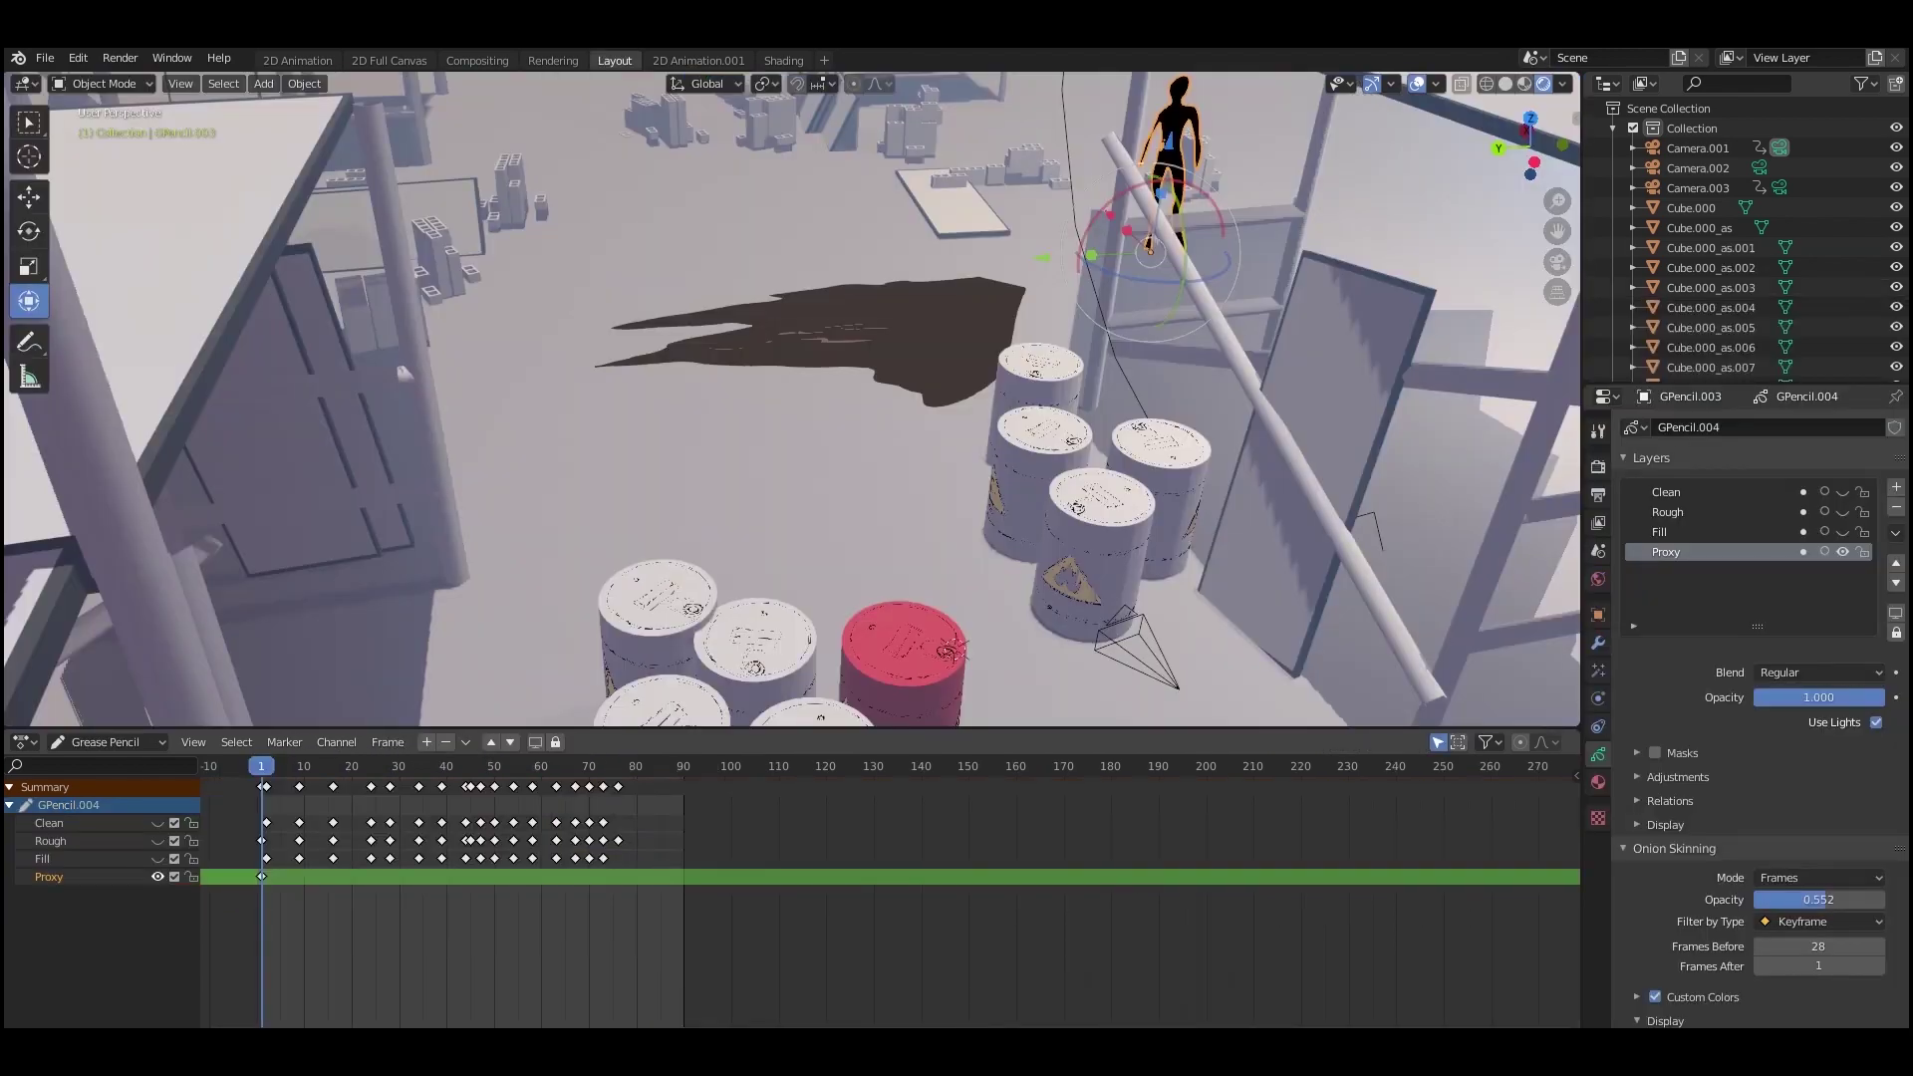
Play back the Proxy layer's silhouette animation in the 3D scene and through the active camera, starting from frame 0
{"action": "key", "text": "space"}
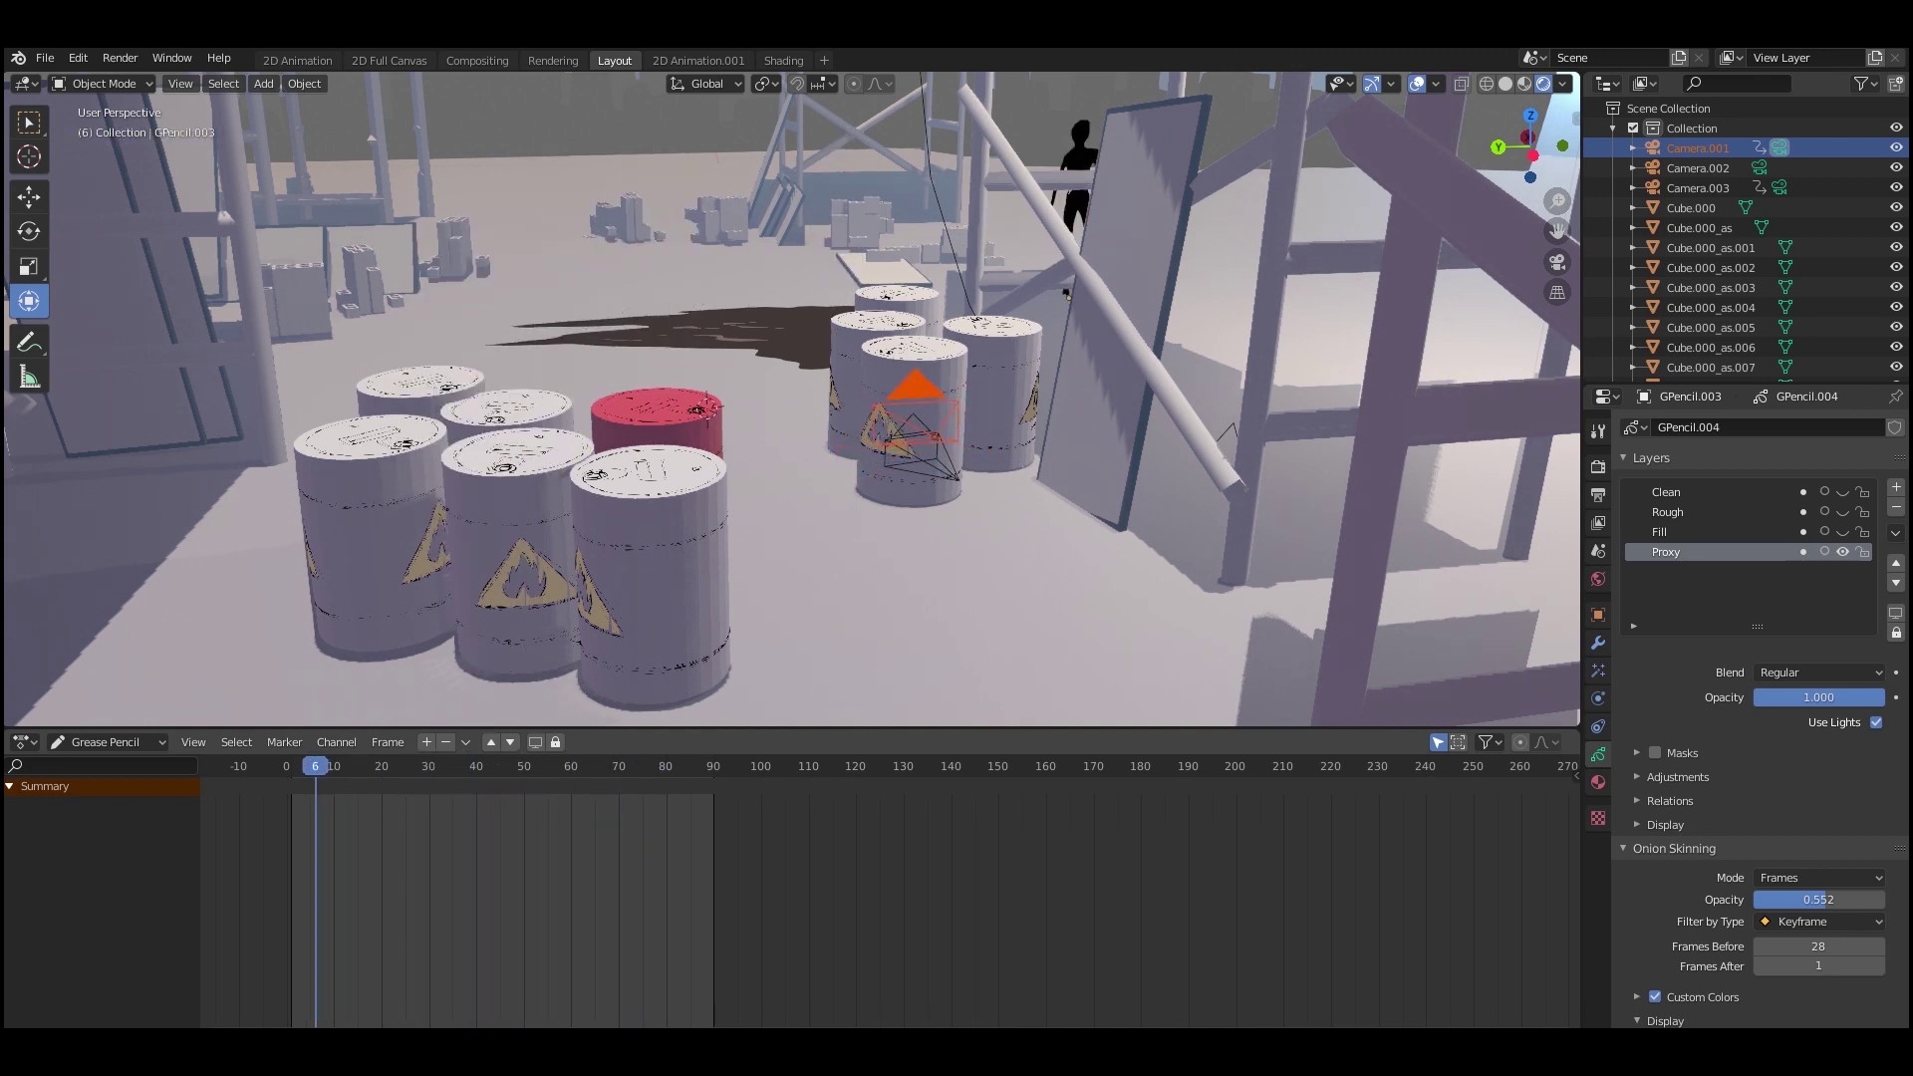
{"action": "middle_click_drag", "start_coordinate": [598, 897], "coordinate": [1173, 897]}
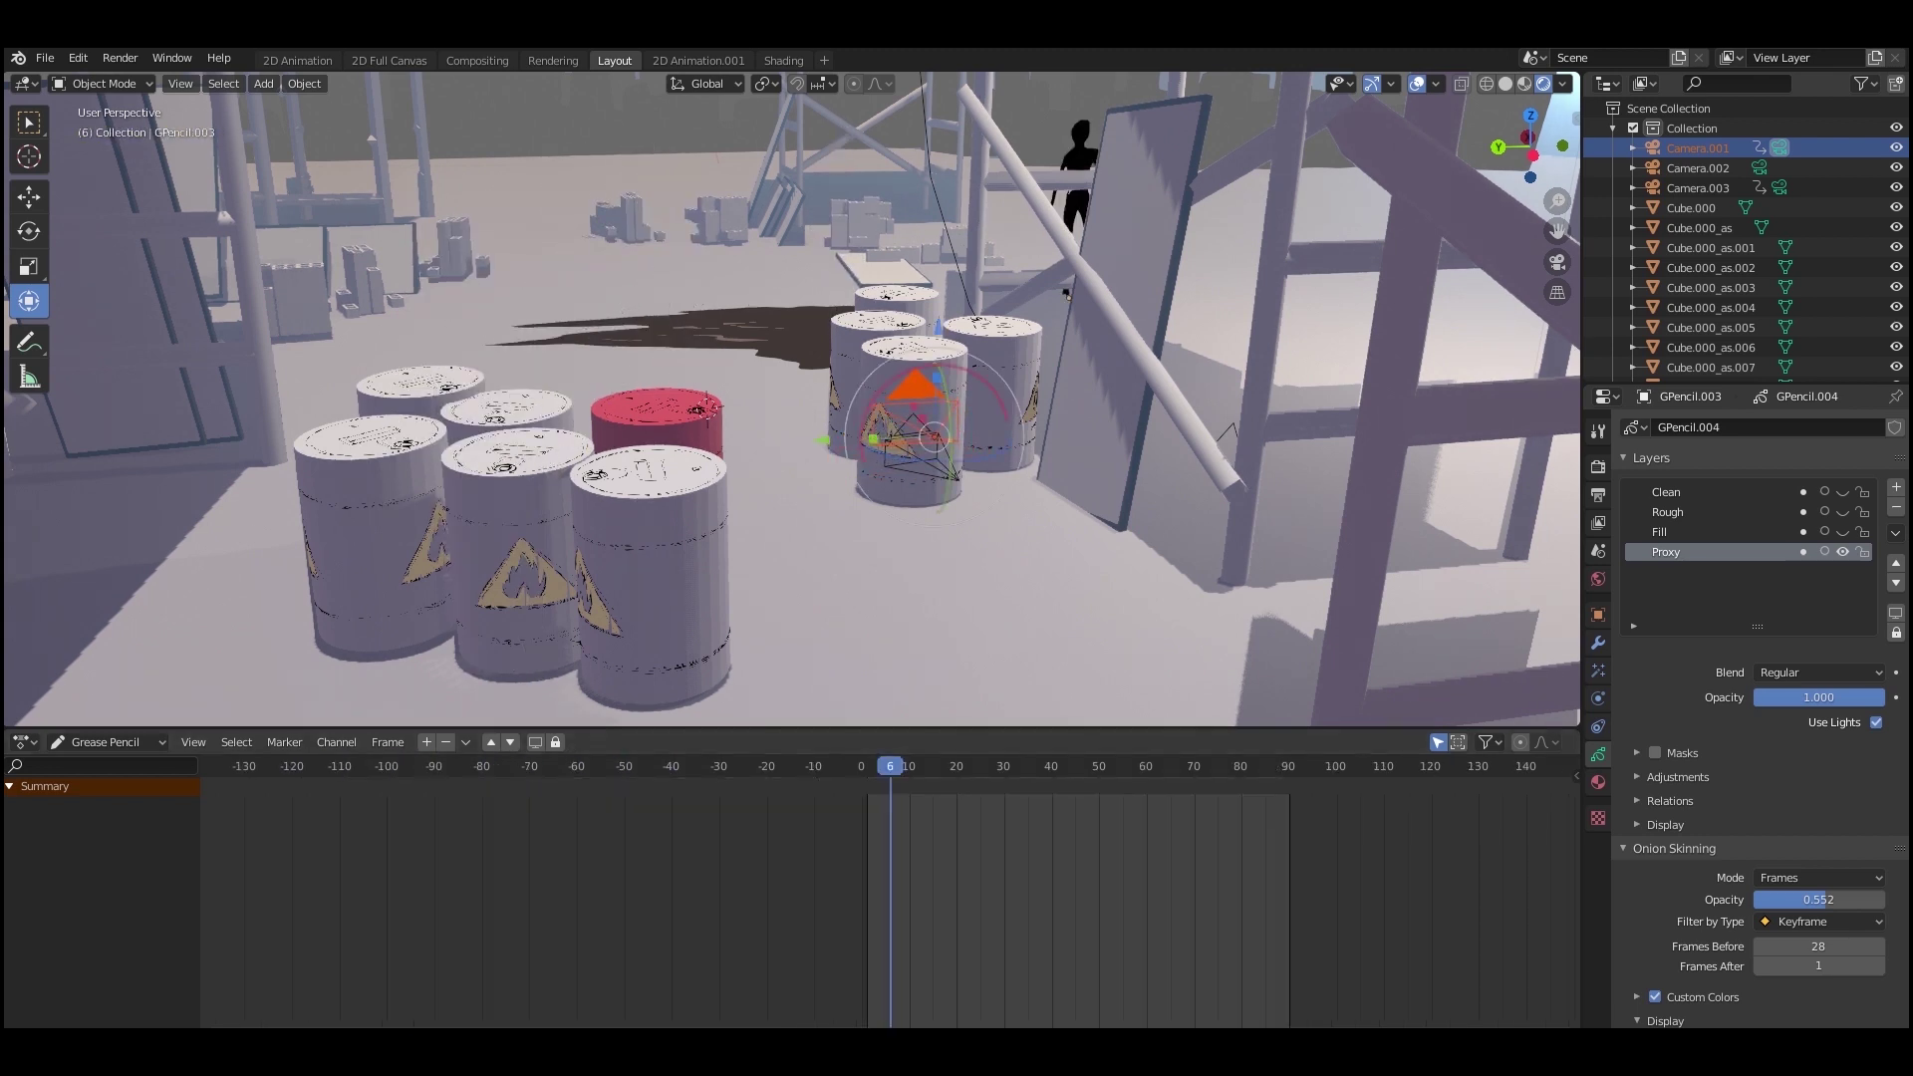
{"action": "key", "text": "KP_0"}
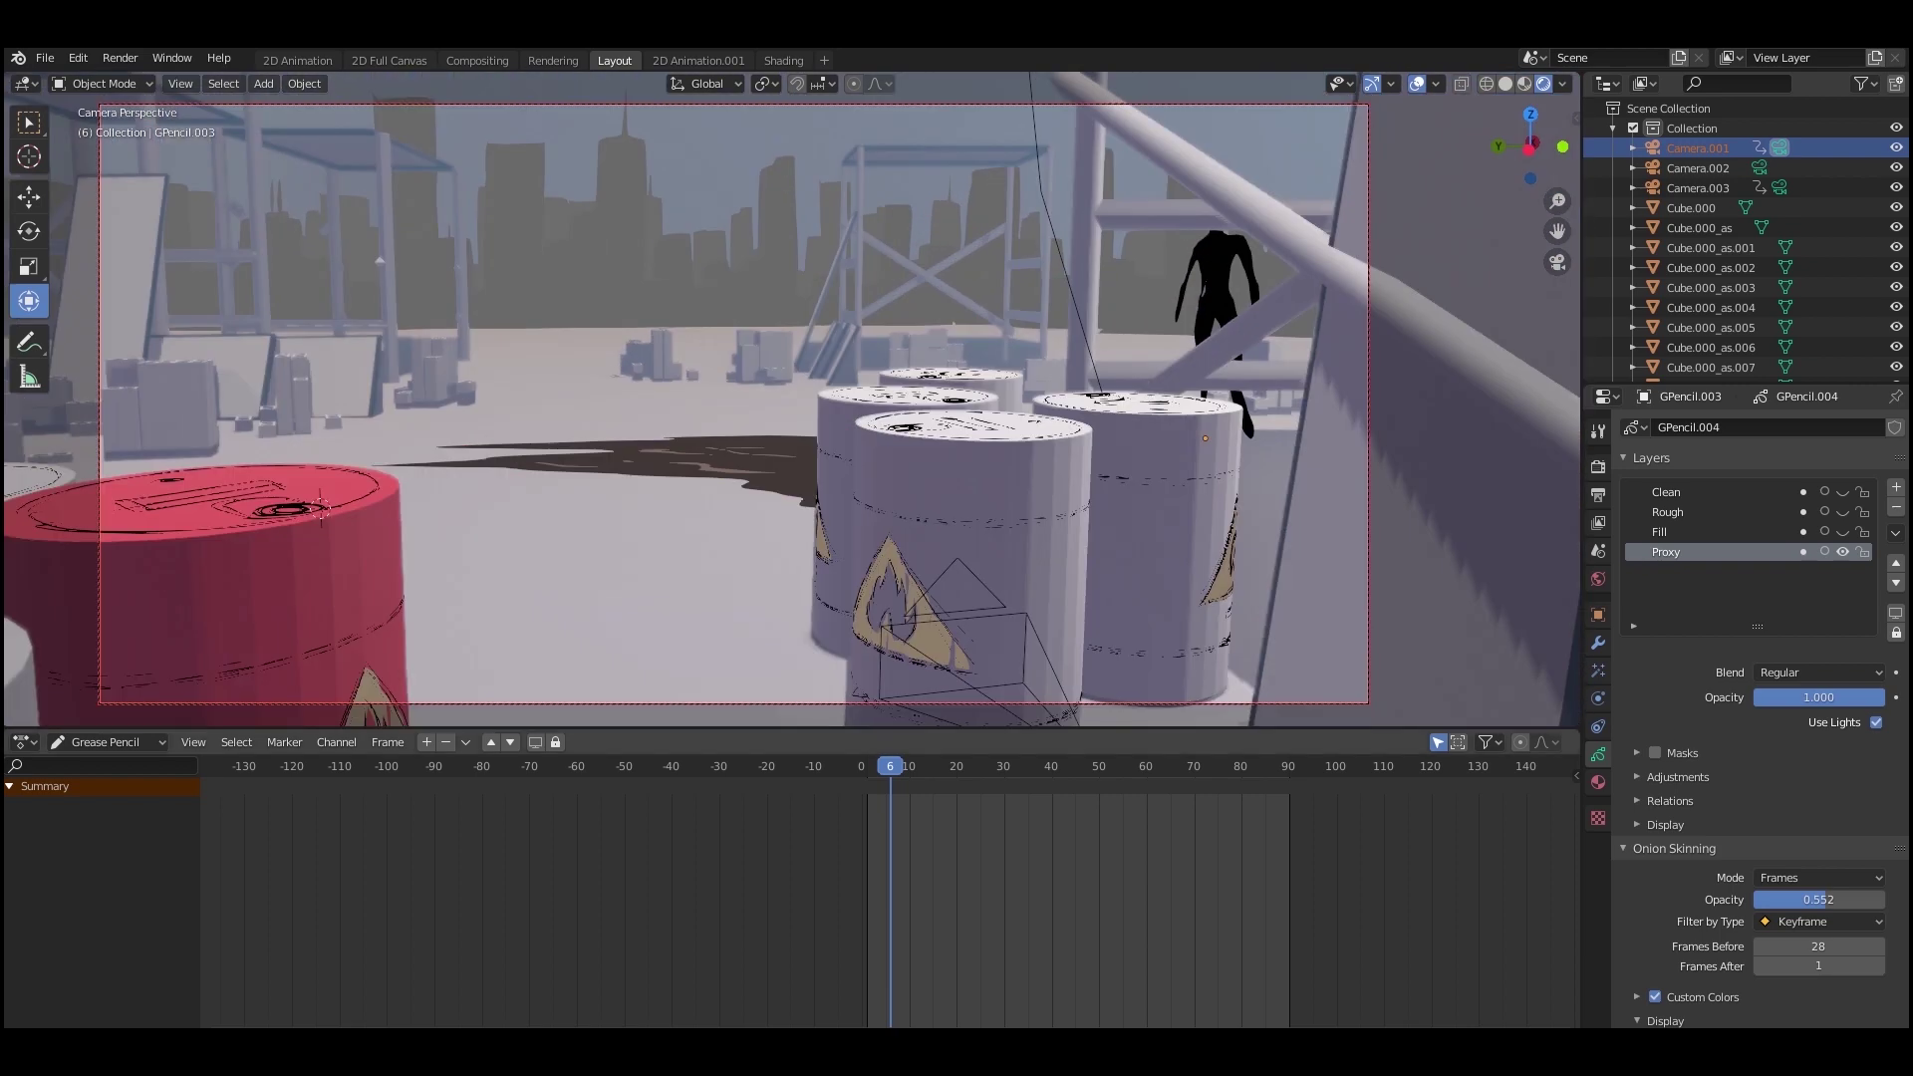
{"action": "key", "text": "Left"}
{"action": "key", "text": "Left"}
{"action": "key", "text": "Left"}
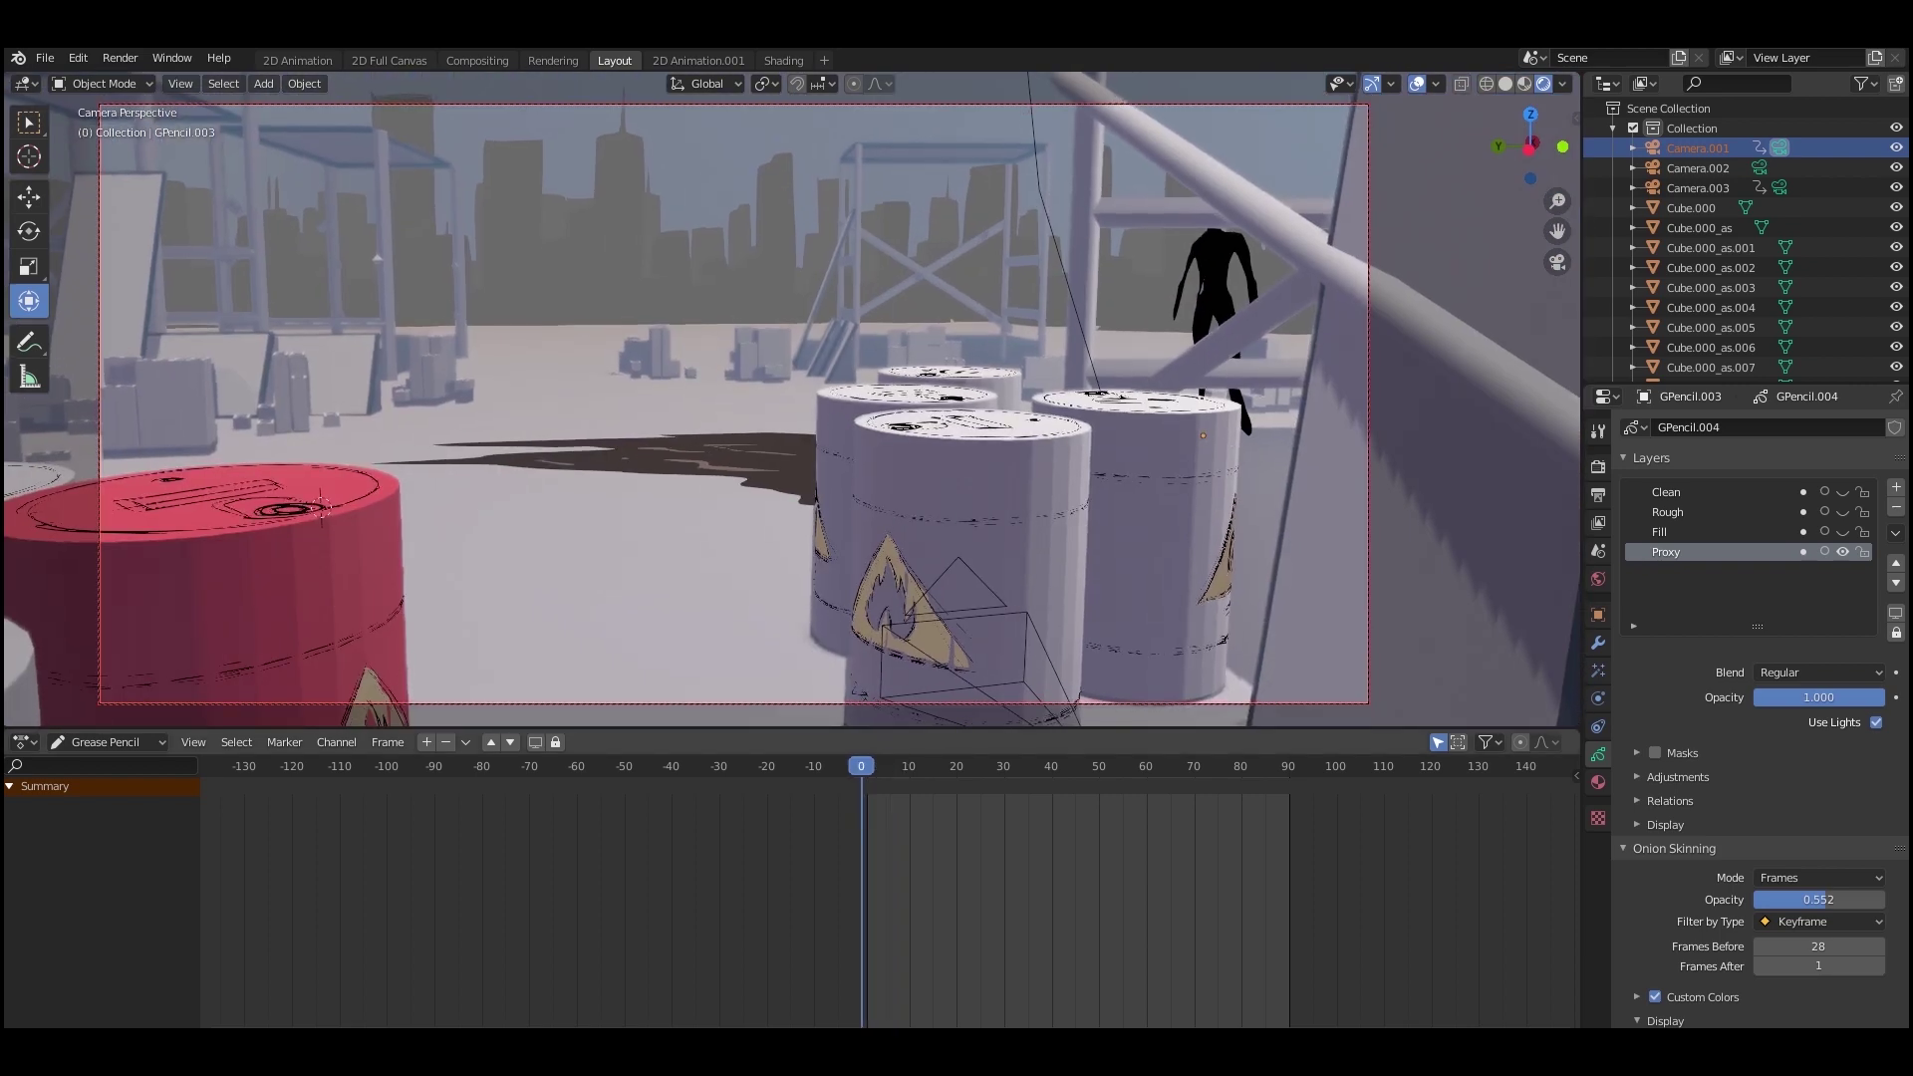
{"action": "key", "text": "space"}
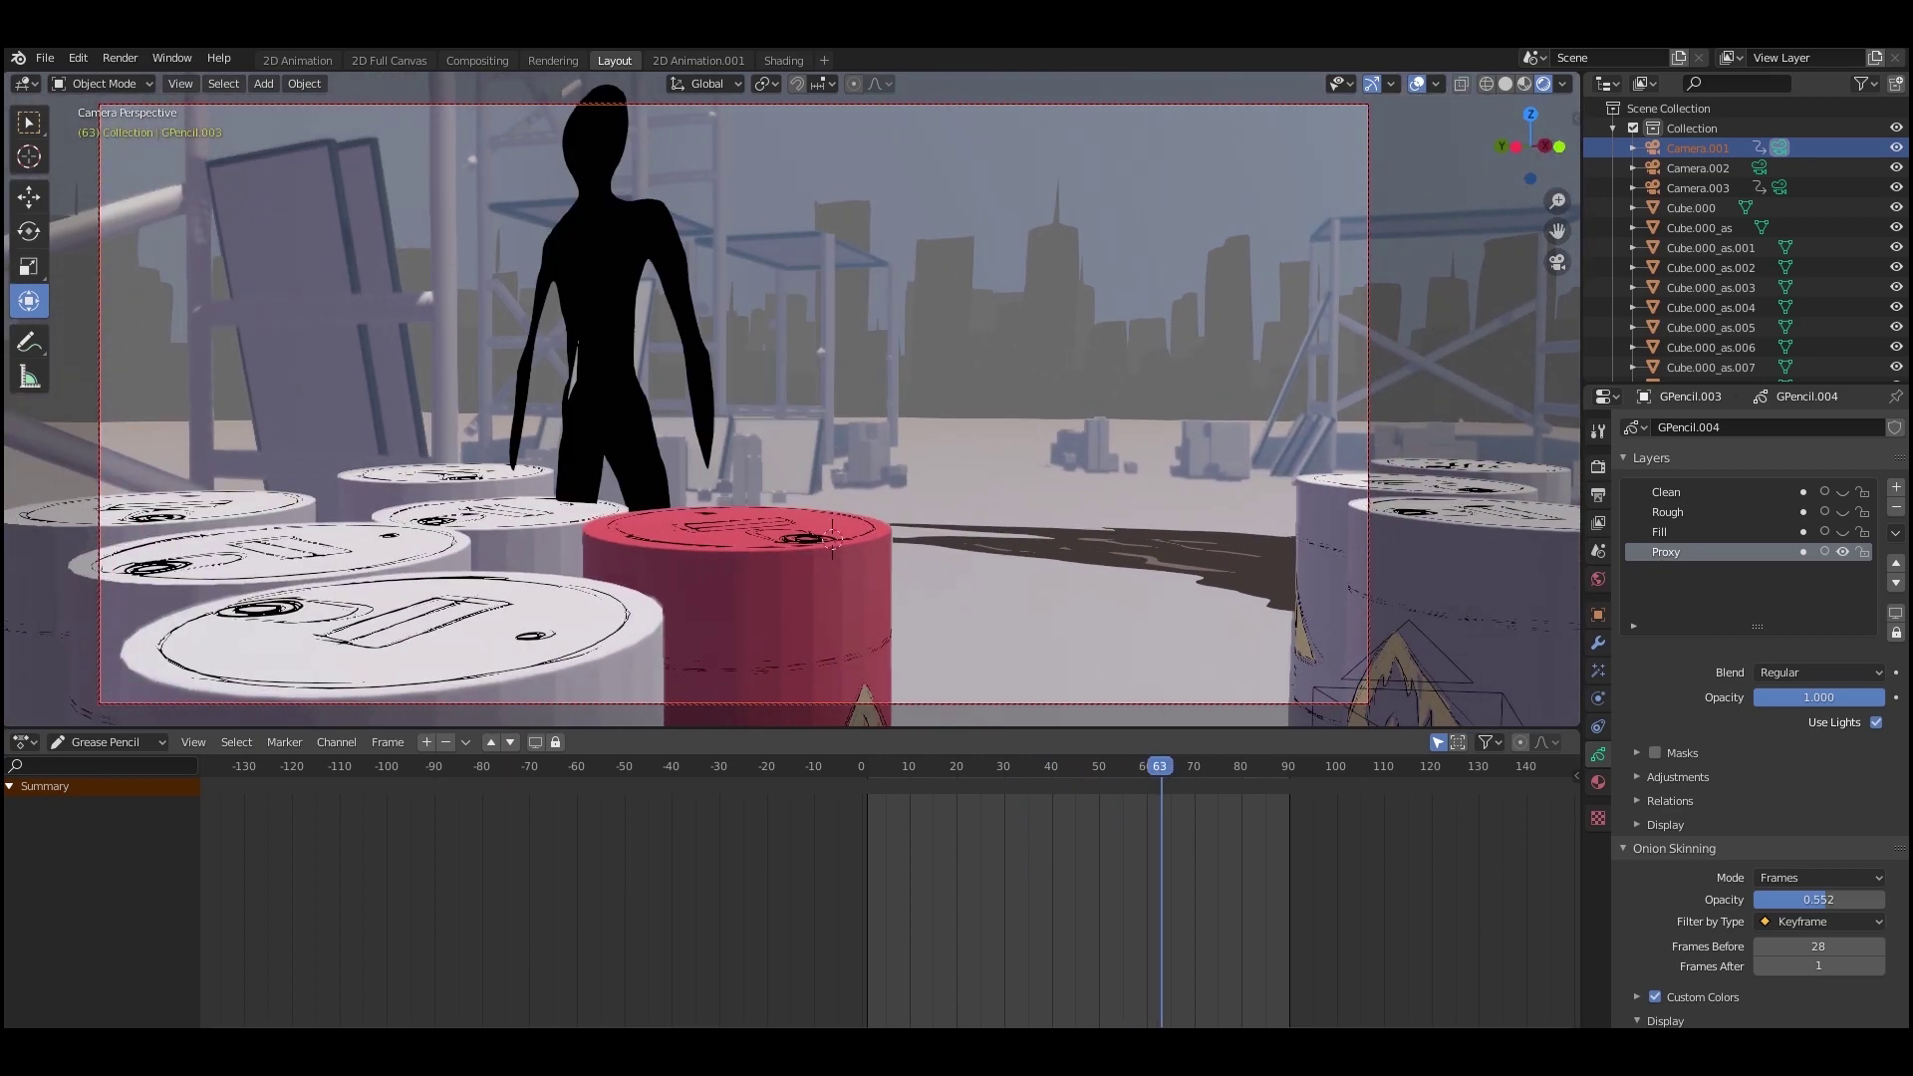
{"action": "left_click_drag", "start_coordinate": [1160, 766], "coordinate": [952, 766]}
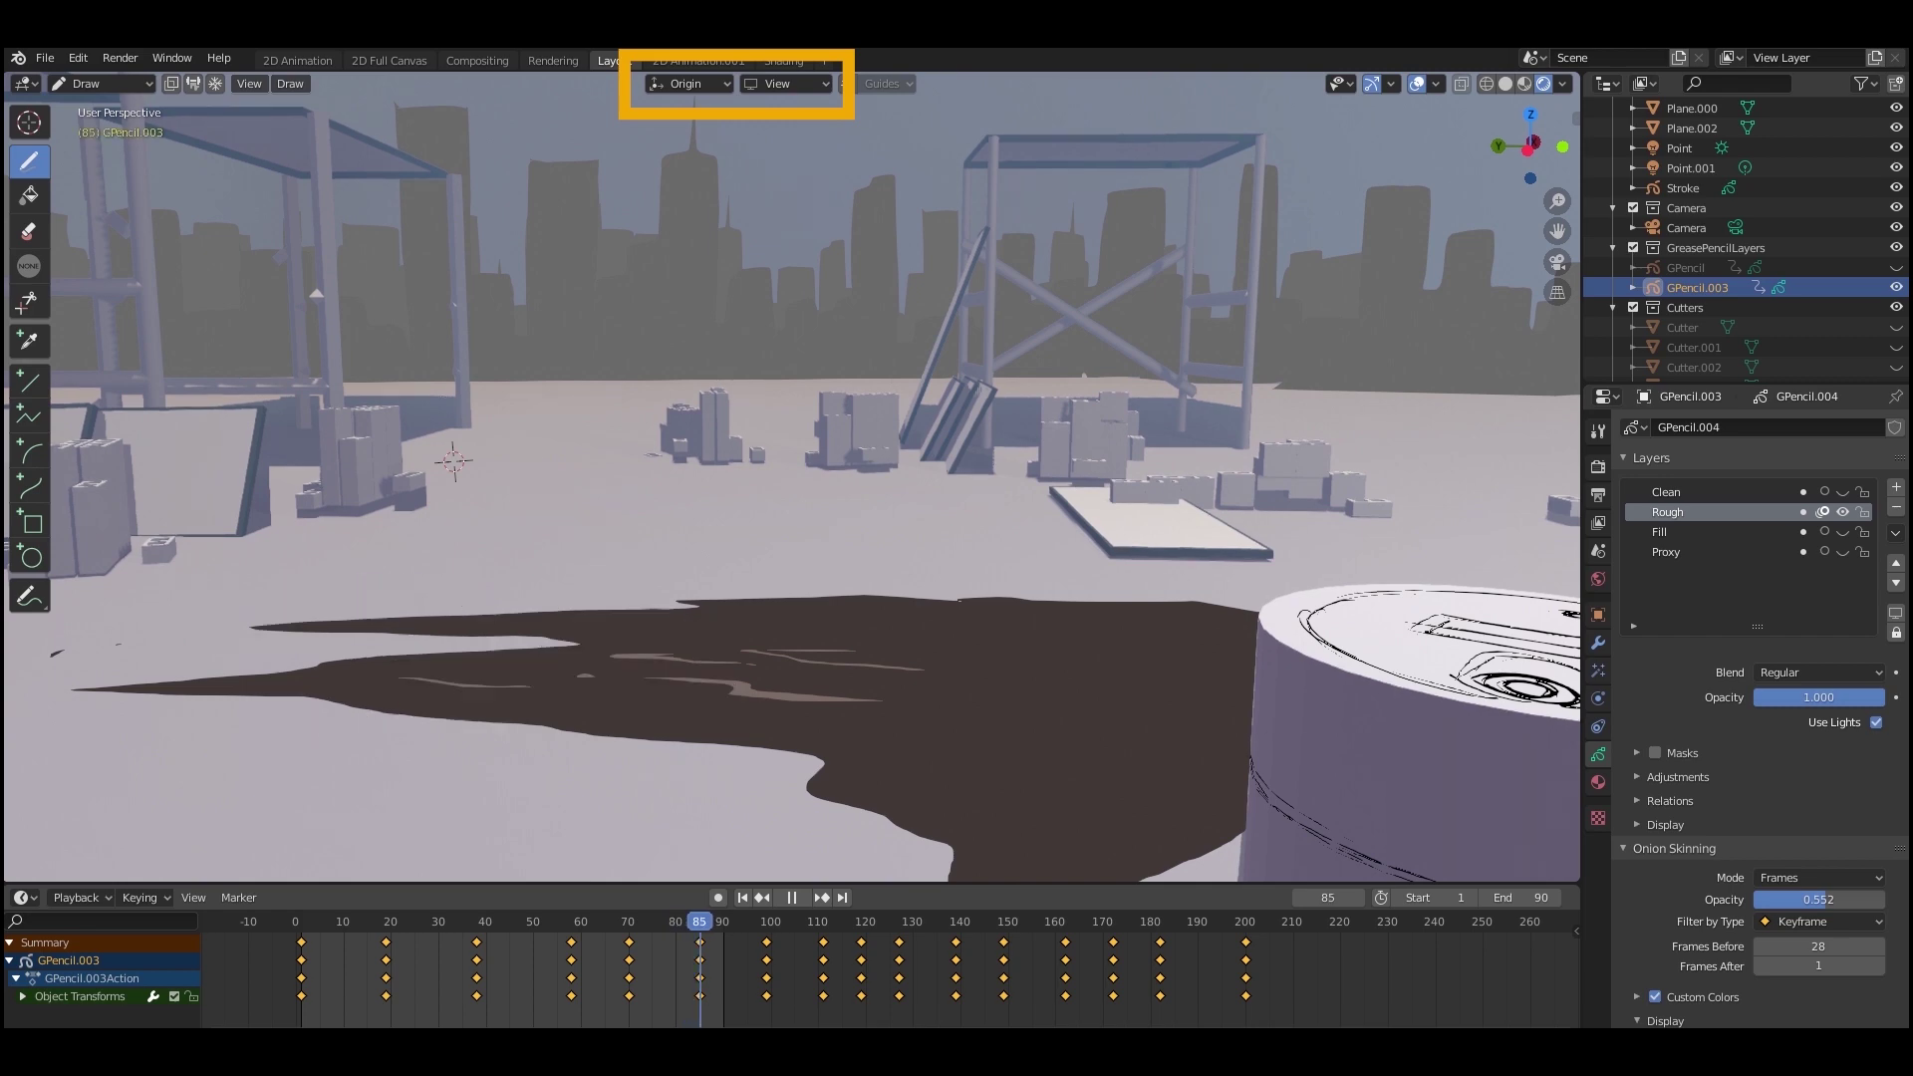
Step through the Rough layer's sketch animation from frame 85 onward in the free view, and scrub it through the camera
{"action": "key", "text": "Escape"}
{"action": "middle_click_drag", "start_coordinate": [697, 558], "coordinate": [1036, 504], "text": "shift"}
{"action": "key", "text": "space"}
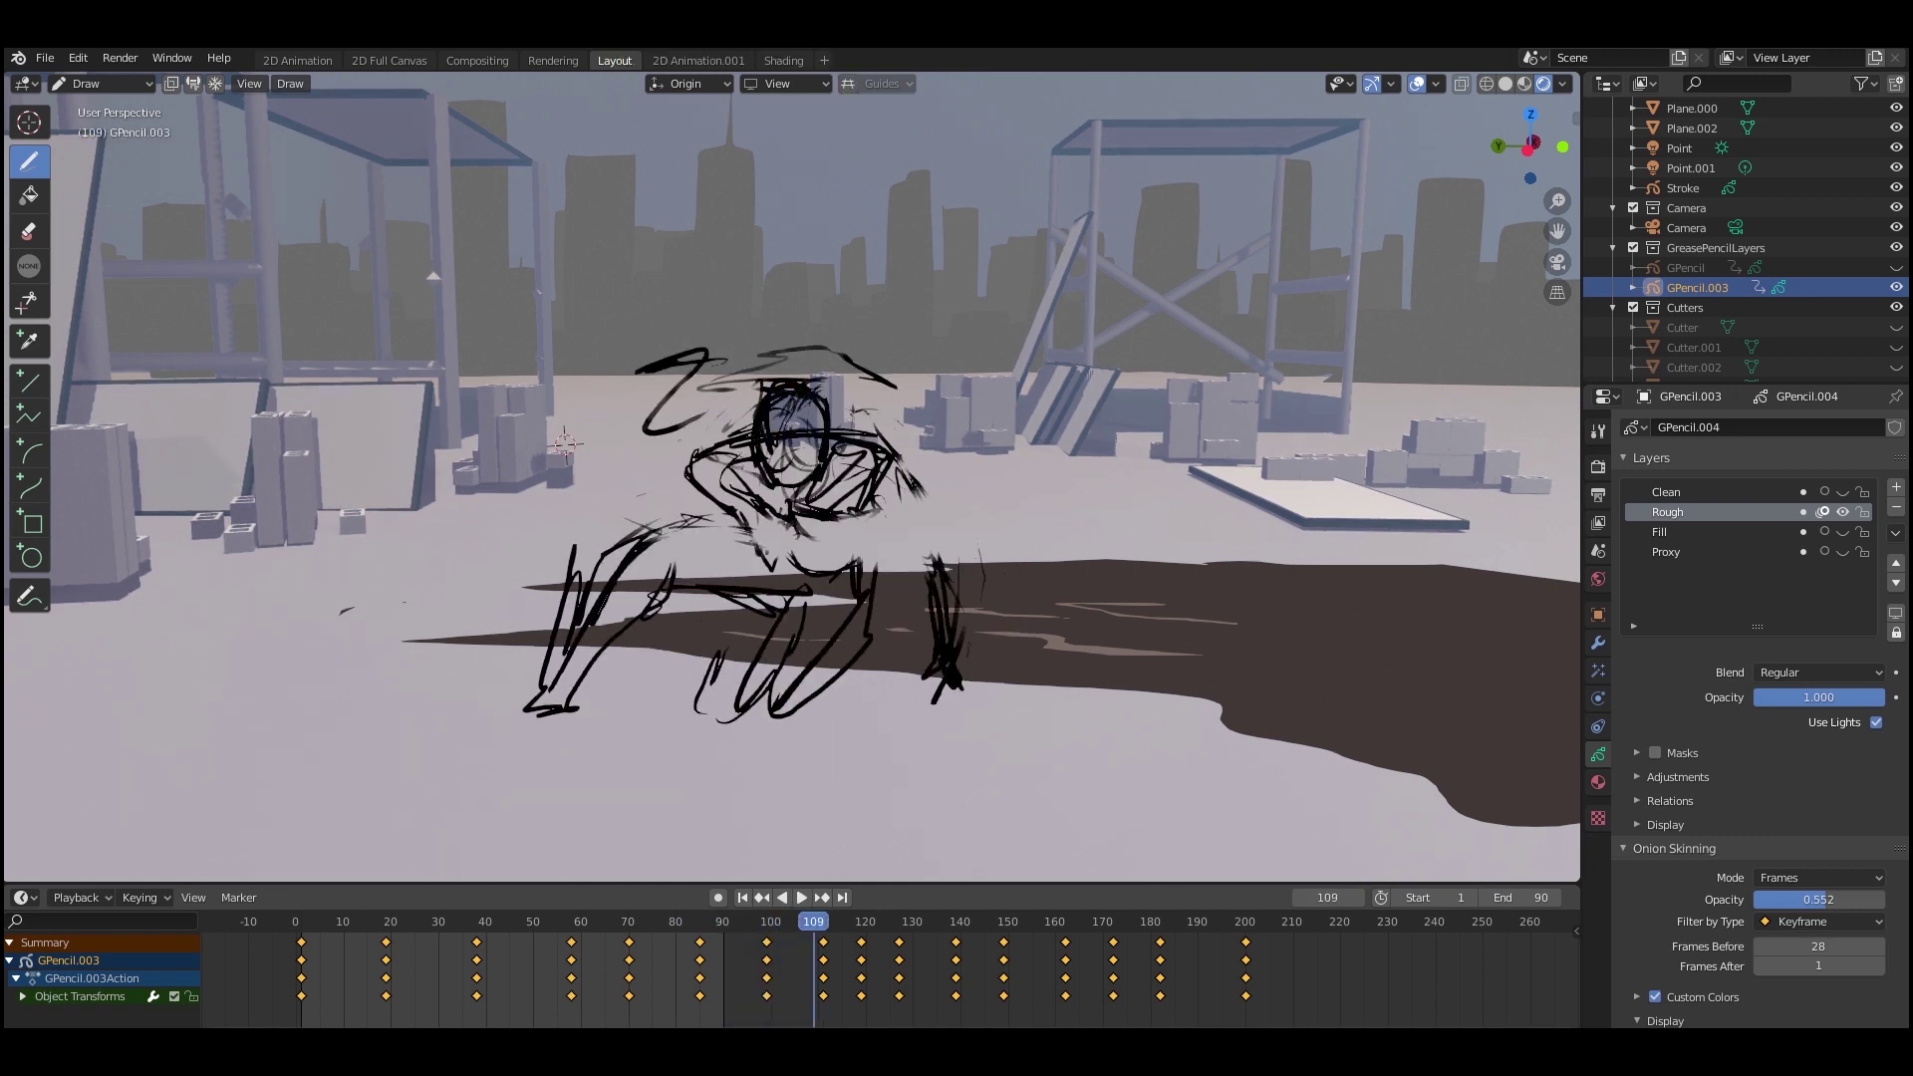
{"action": "key", "text": "Right"}
{"action": "key", "text": "Right"}
{"action": "key", "text": "Right"}
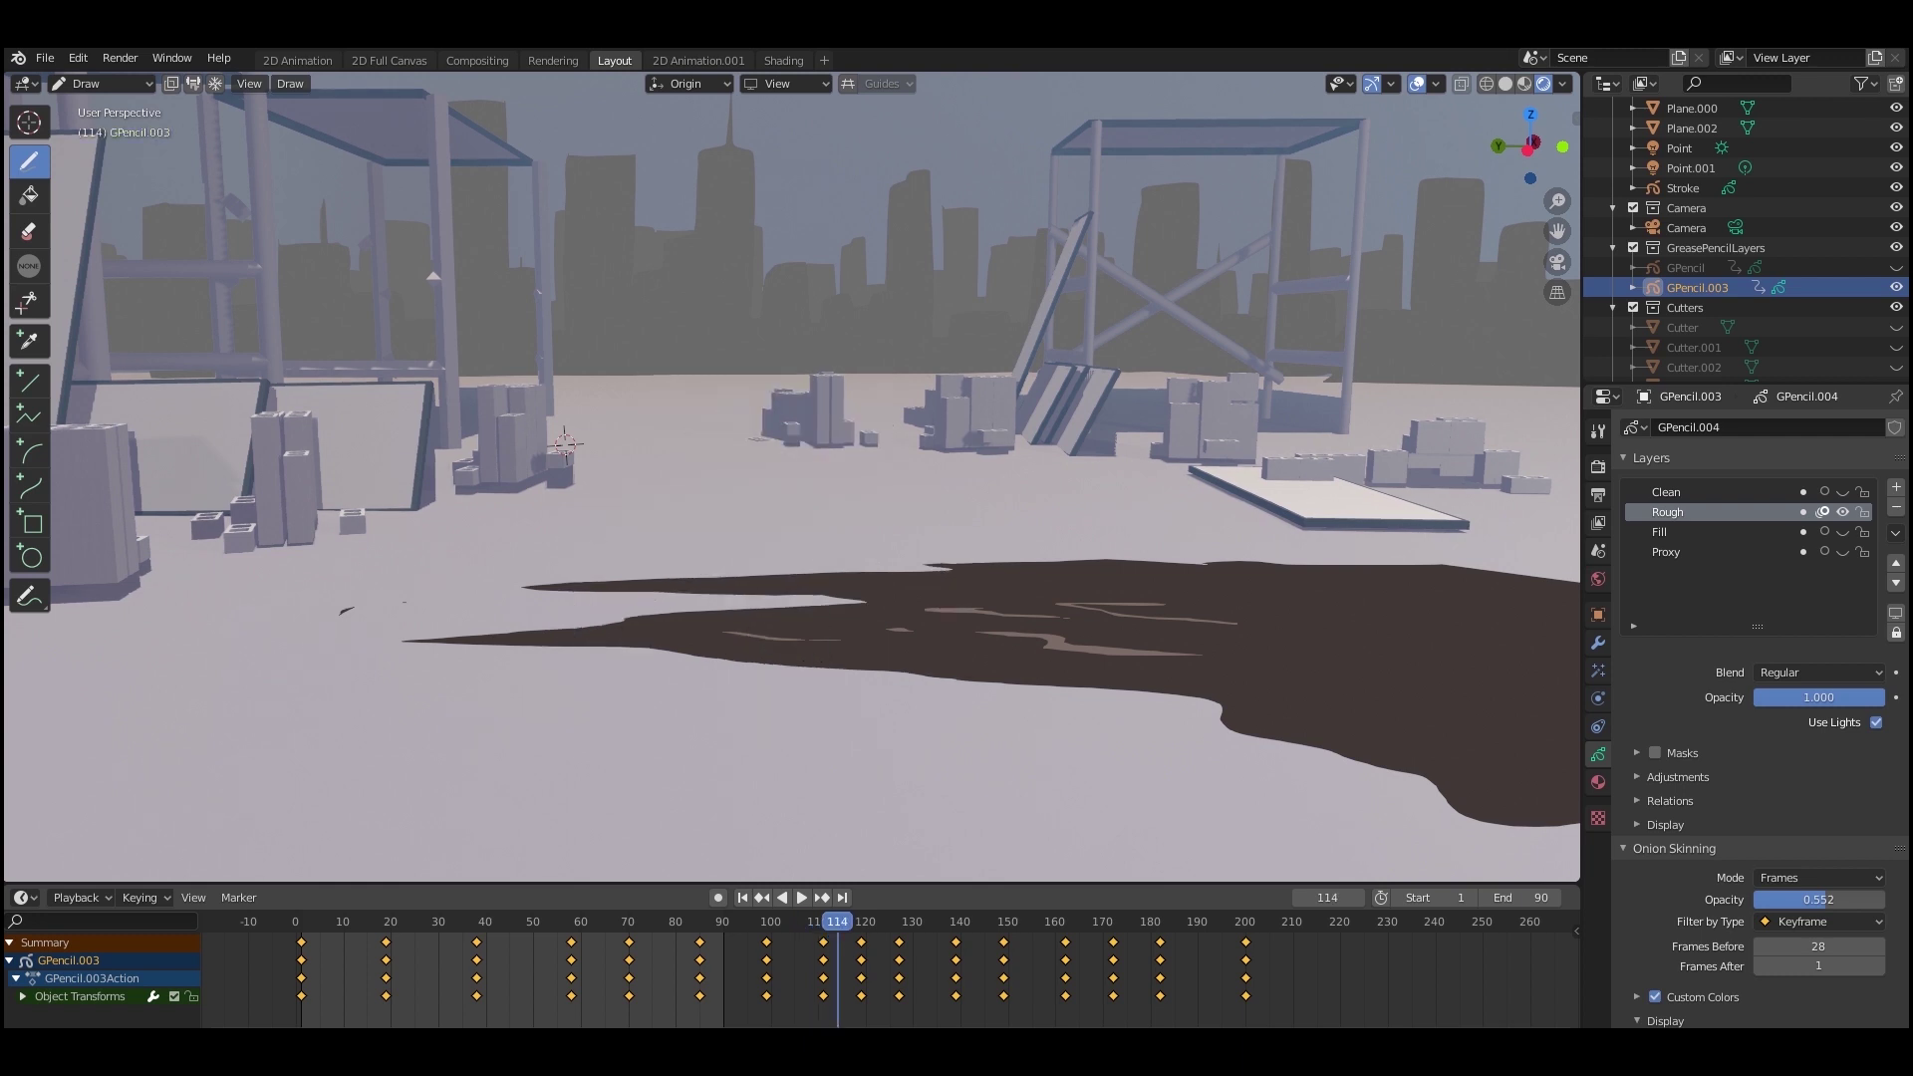
{"action": "key", "text": "Right"}
{"action": "key", "text": "Right"}
{"action": "key", "text": "Right"}
{"action": "key", "text": "Right"}
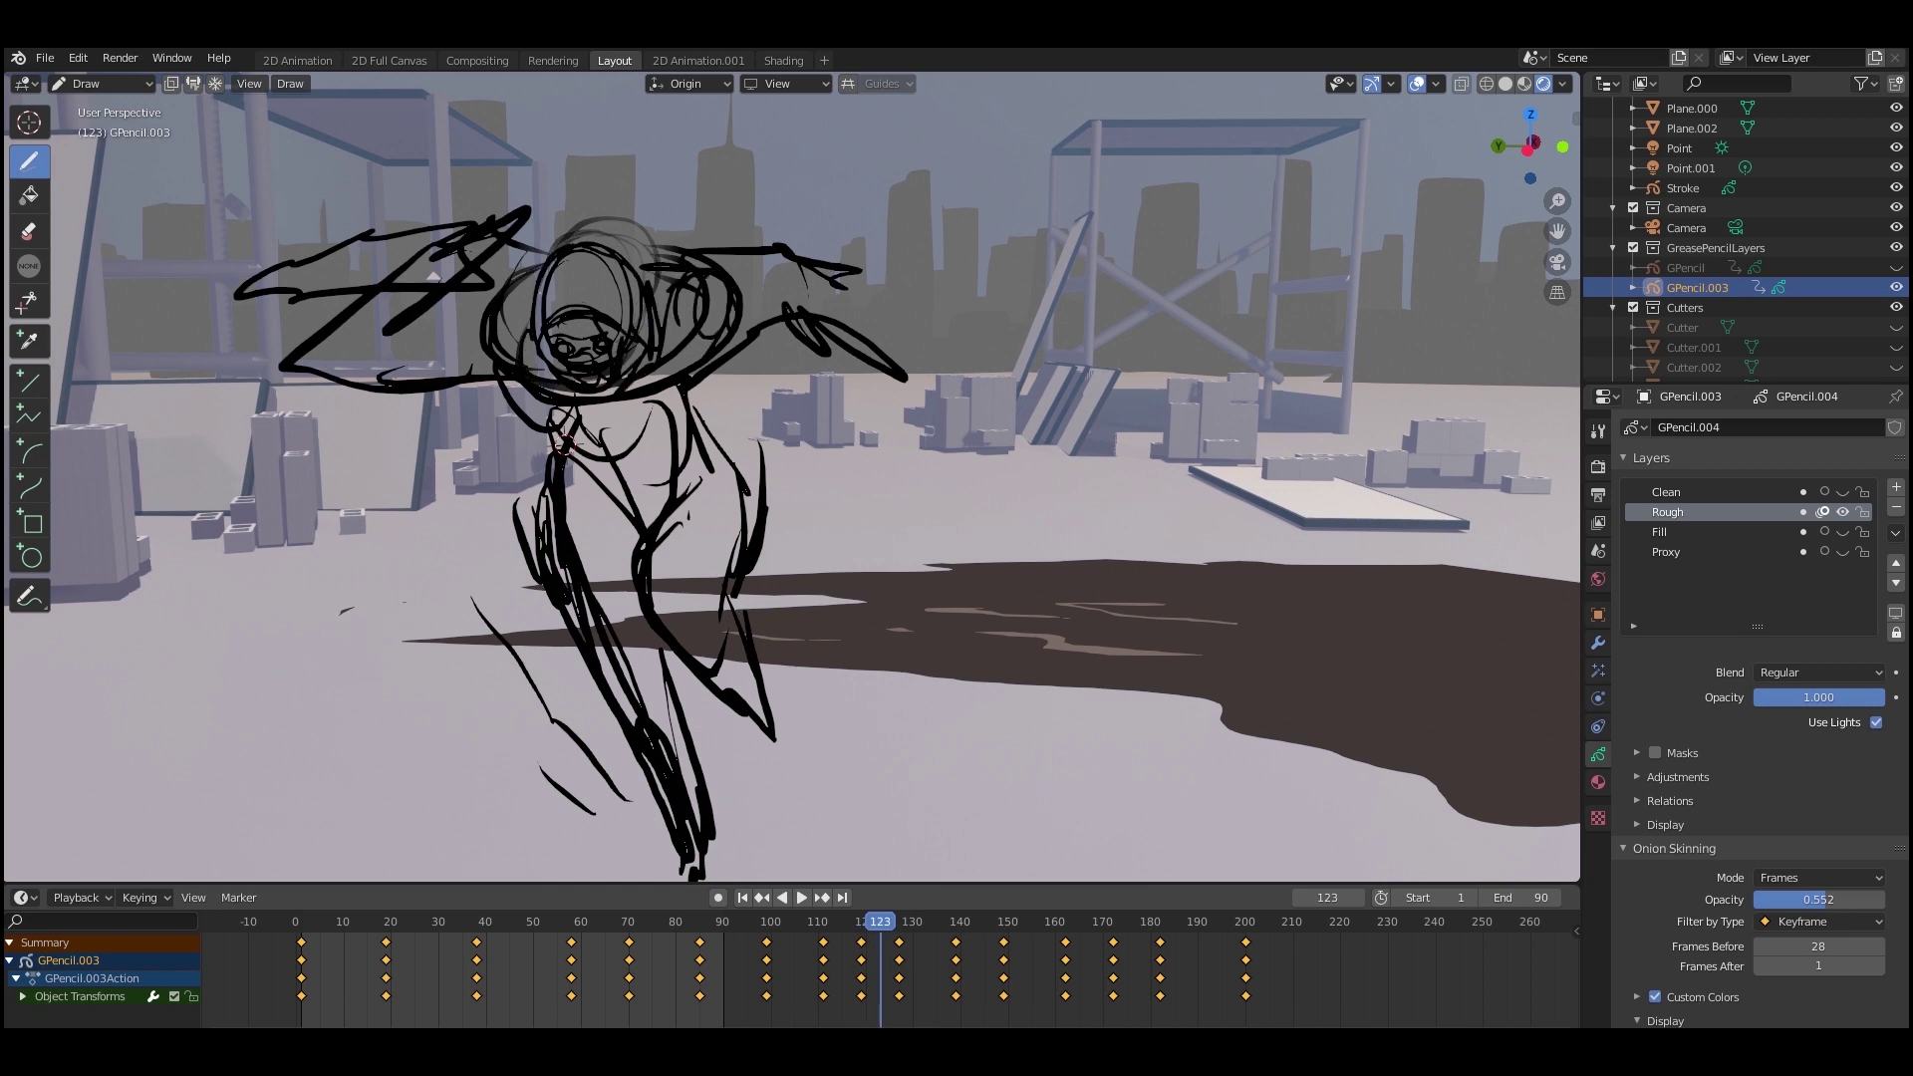
{"action": "key", "text": "Right"}
{"action": "key", "text": "Right"}
{"action": "key", "text": "Right"}
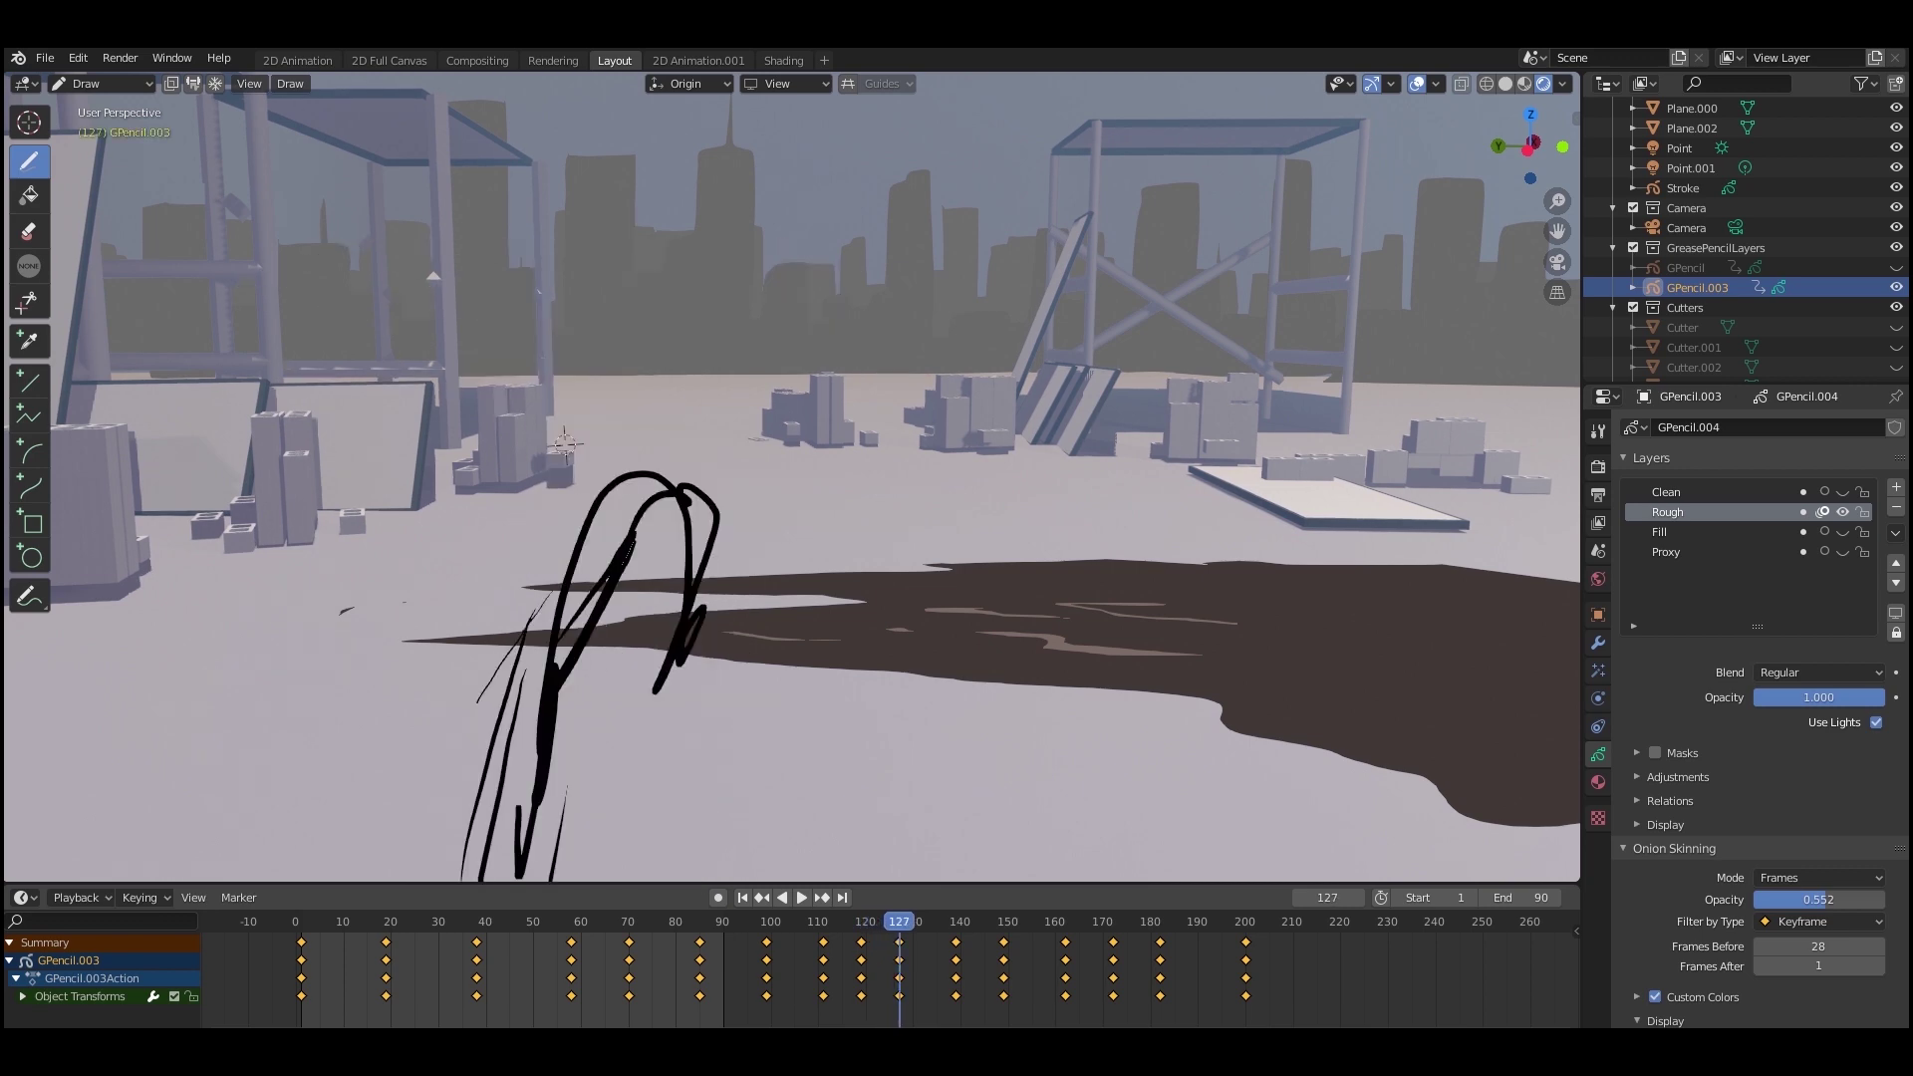
{"action": "scroll", "coordinate": [564, 444], "scroll_direction": "down", "scroll_amount": 3}
{"action": "key", "text": "Right"}
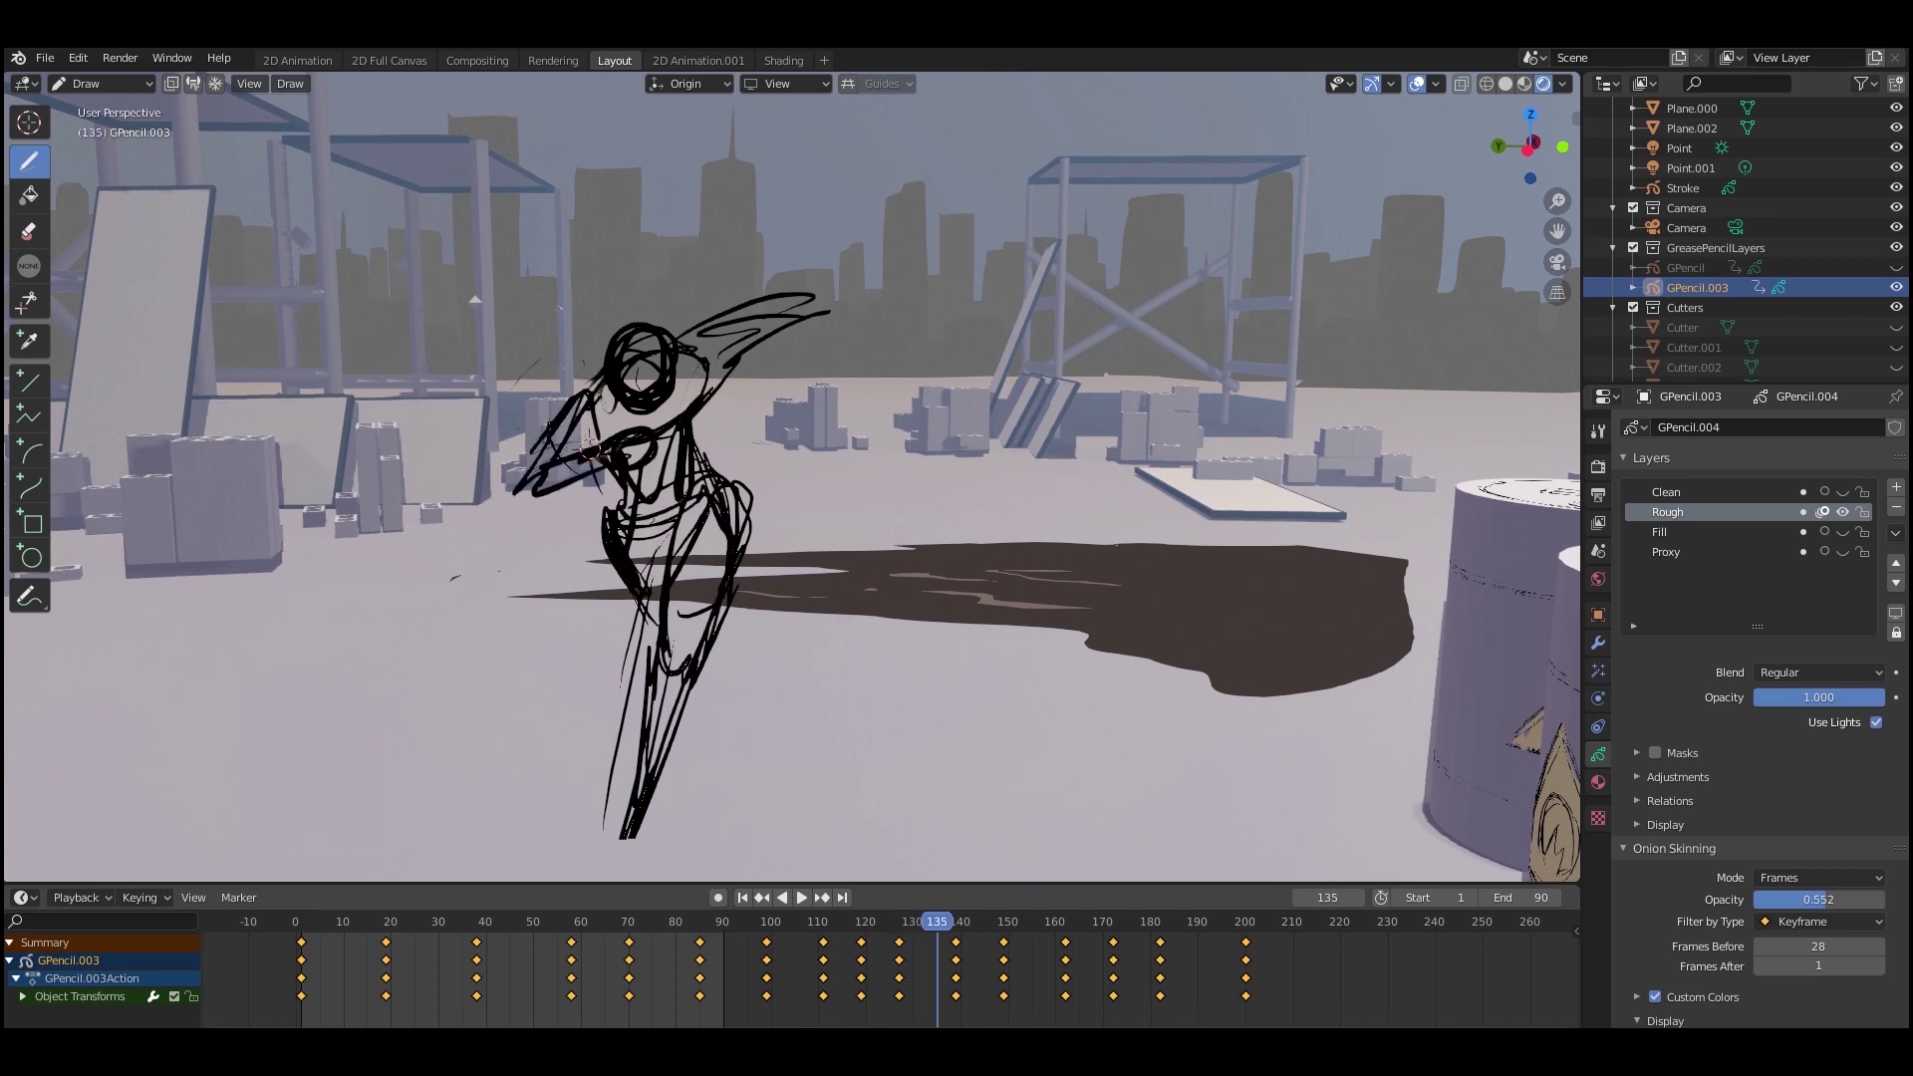
{"action": "key", "text": "Right"}
{"action": "key", "text": "Right"}
{"action": "key", "text": "Right"}
{"action": "key", "text": "Right"}
{"action": "key", "text": "Right"}
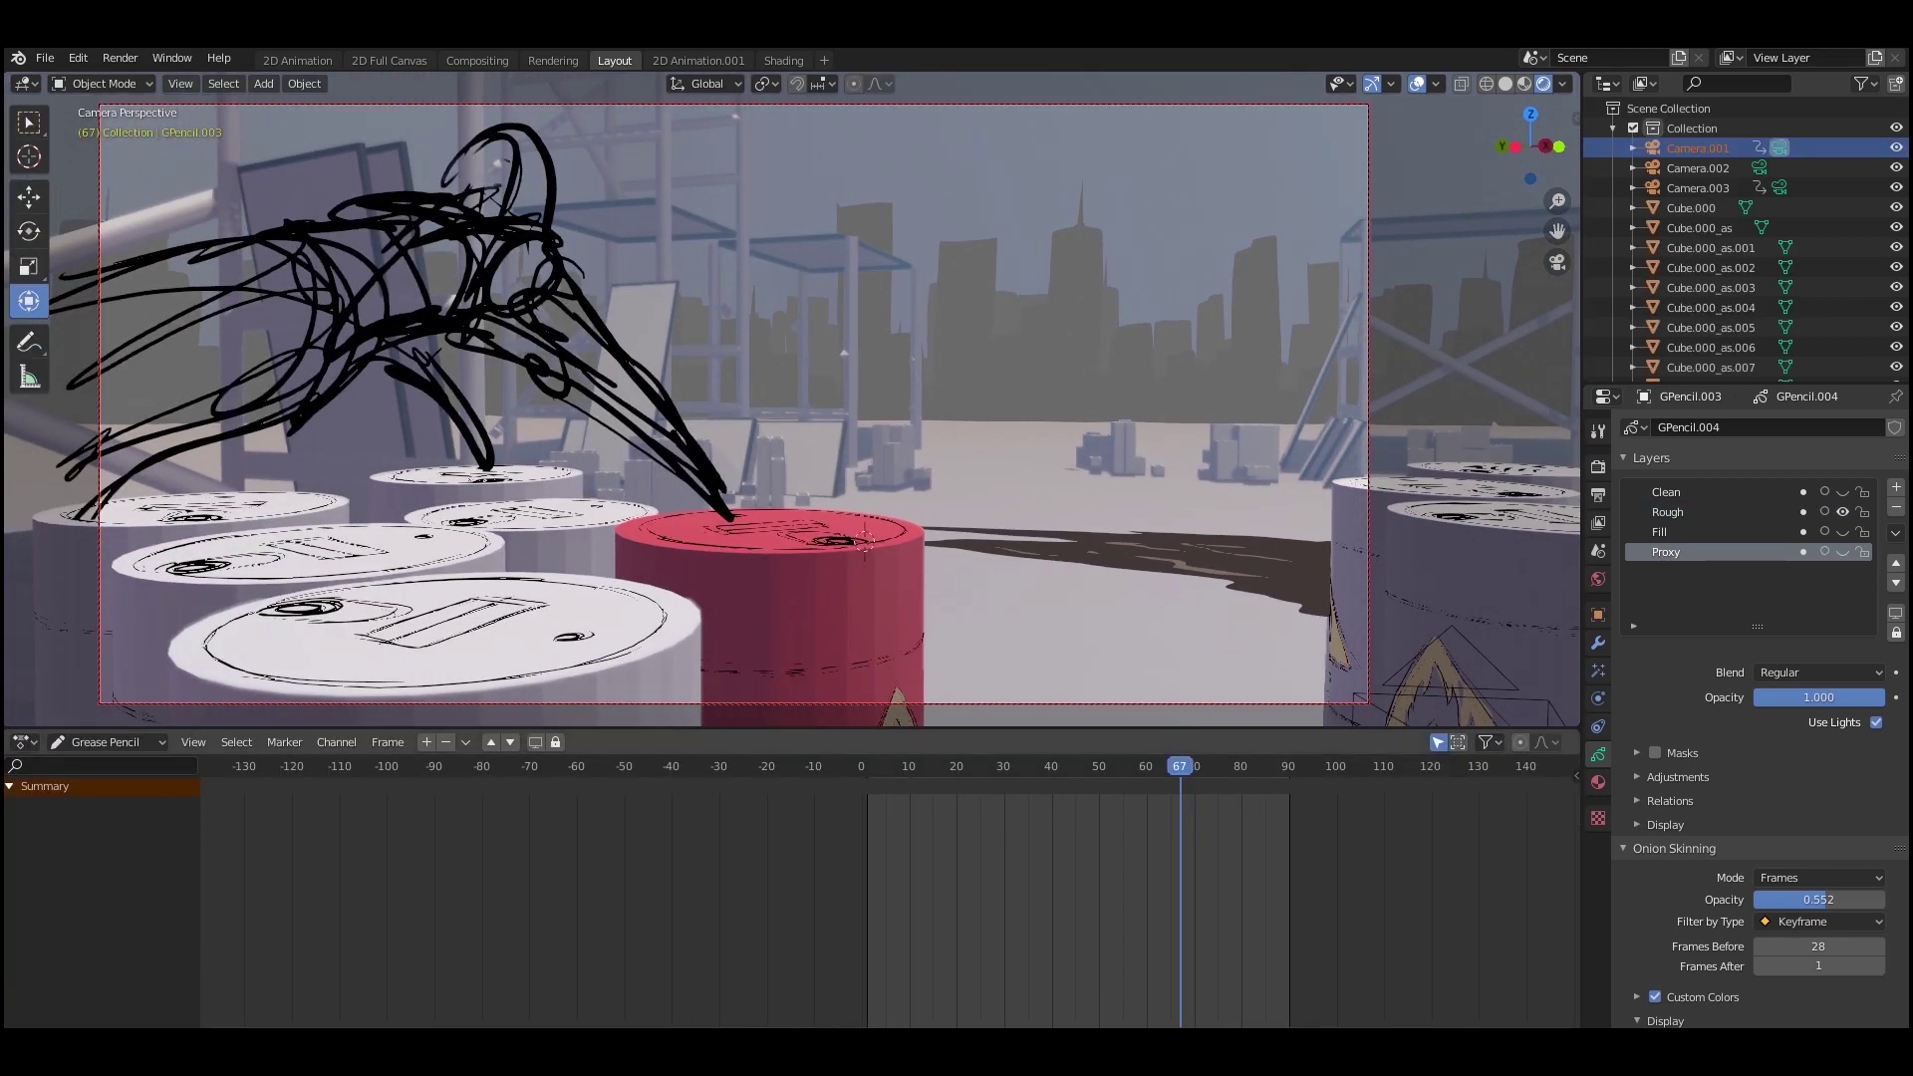
{"action": "left_click_drag", "start_coordinate": [1180, 766], "coordinate": [880, 766]}
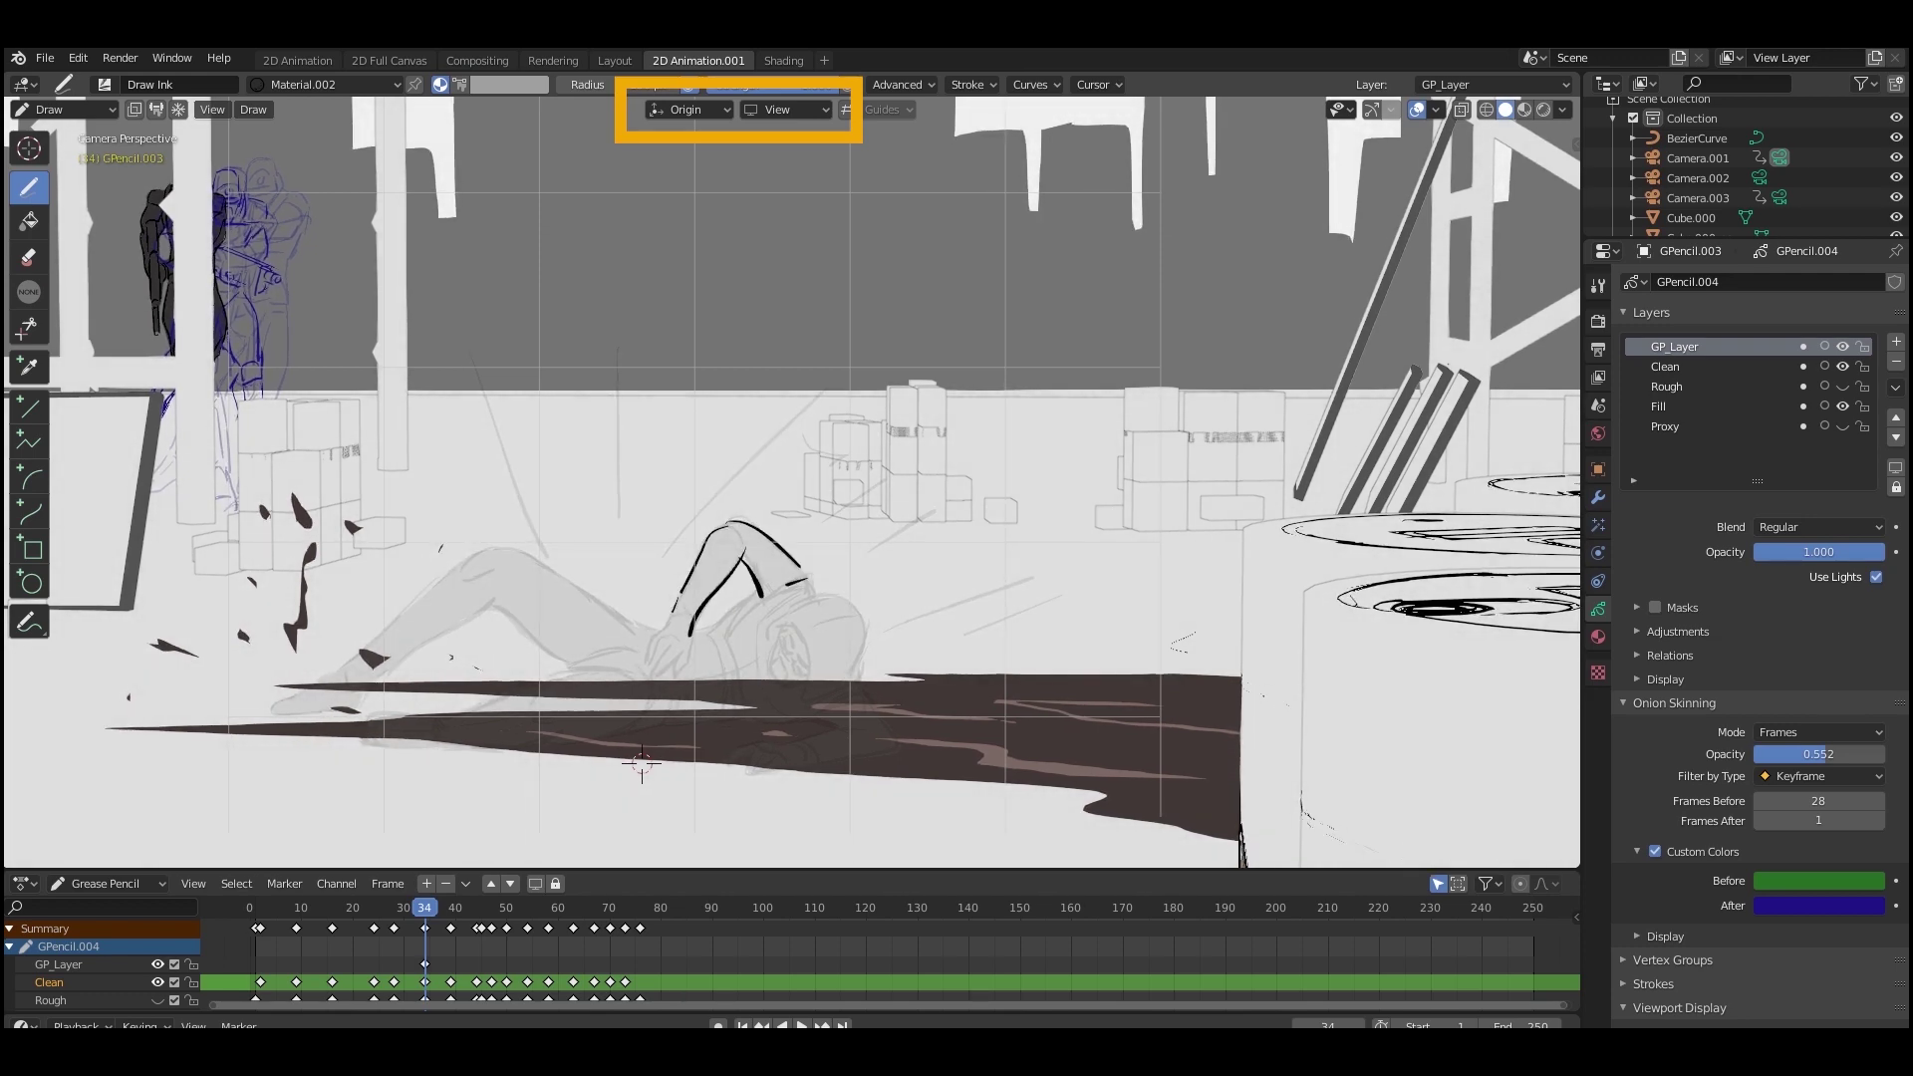
Ink the bent arm and head of the lying figure over its faint guide drawing at frame 34
{"action": "left_click_drag", "start_coordinate": [763, 612], "coordinate": [724, 652]}
{"action": "left_click_drag", "start_coordinate": [777, 631], "coordinate": [811, 680]}
{"action": "middle_click_drag", "start_coordinate": [811, 681], "coordinate": [882, 600], "text": "shift"}
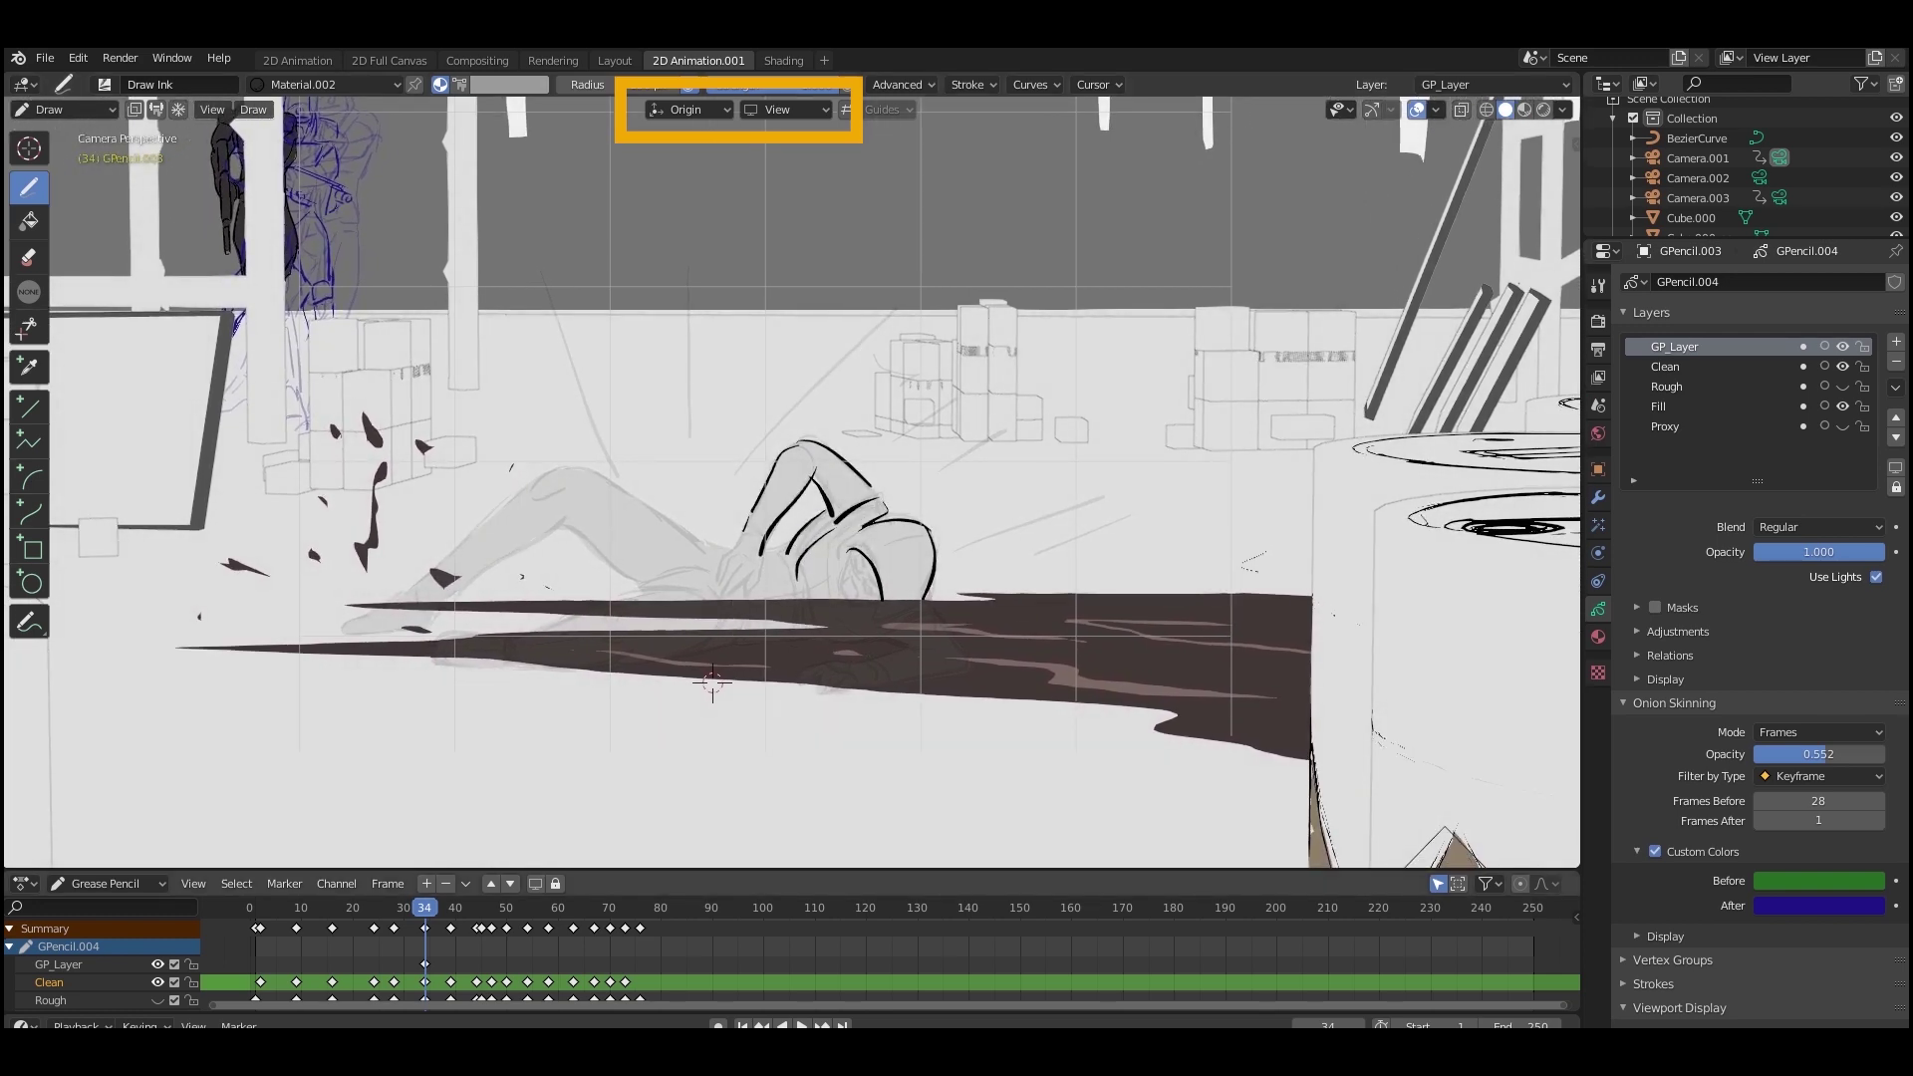
Advance to frame 48 and ink the running figure's hood, face opening, shoulders and torso sides over the faint guide
{"action": "key", "text": "space"}
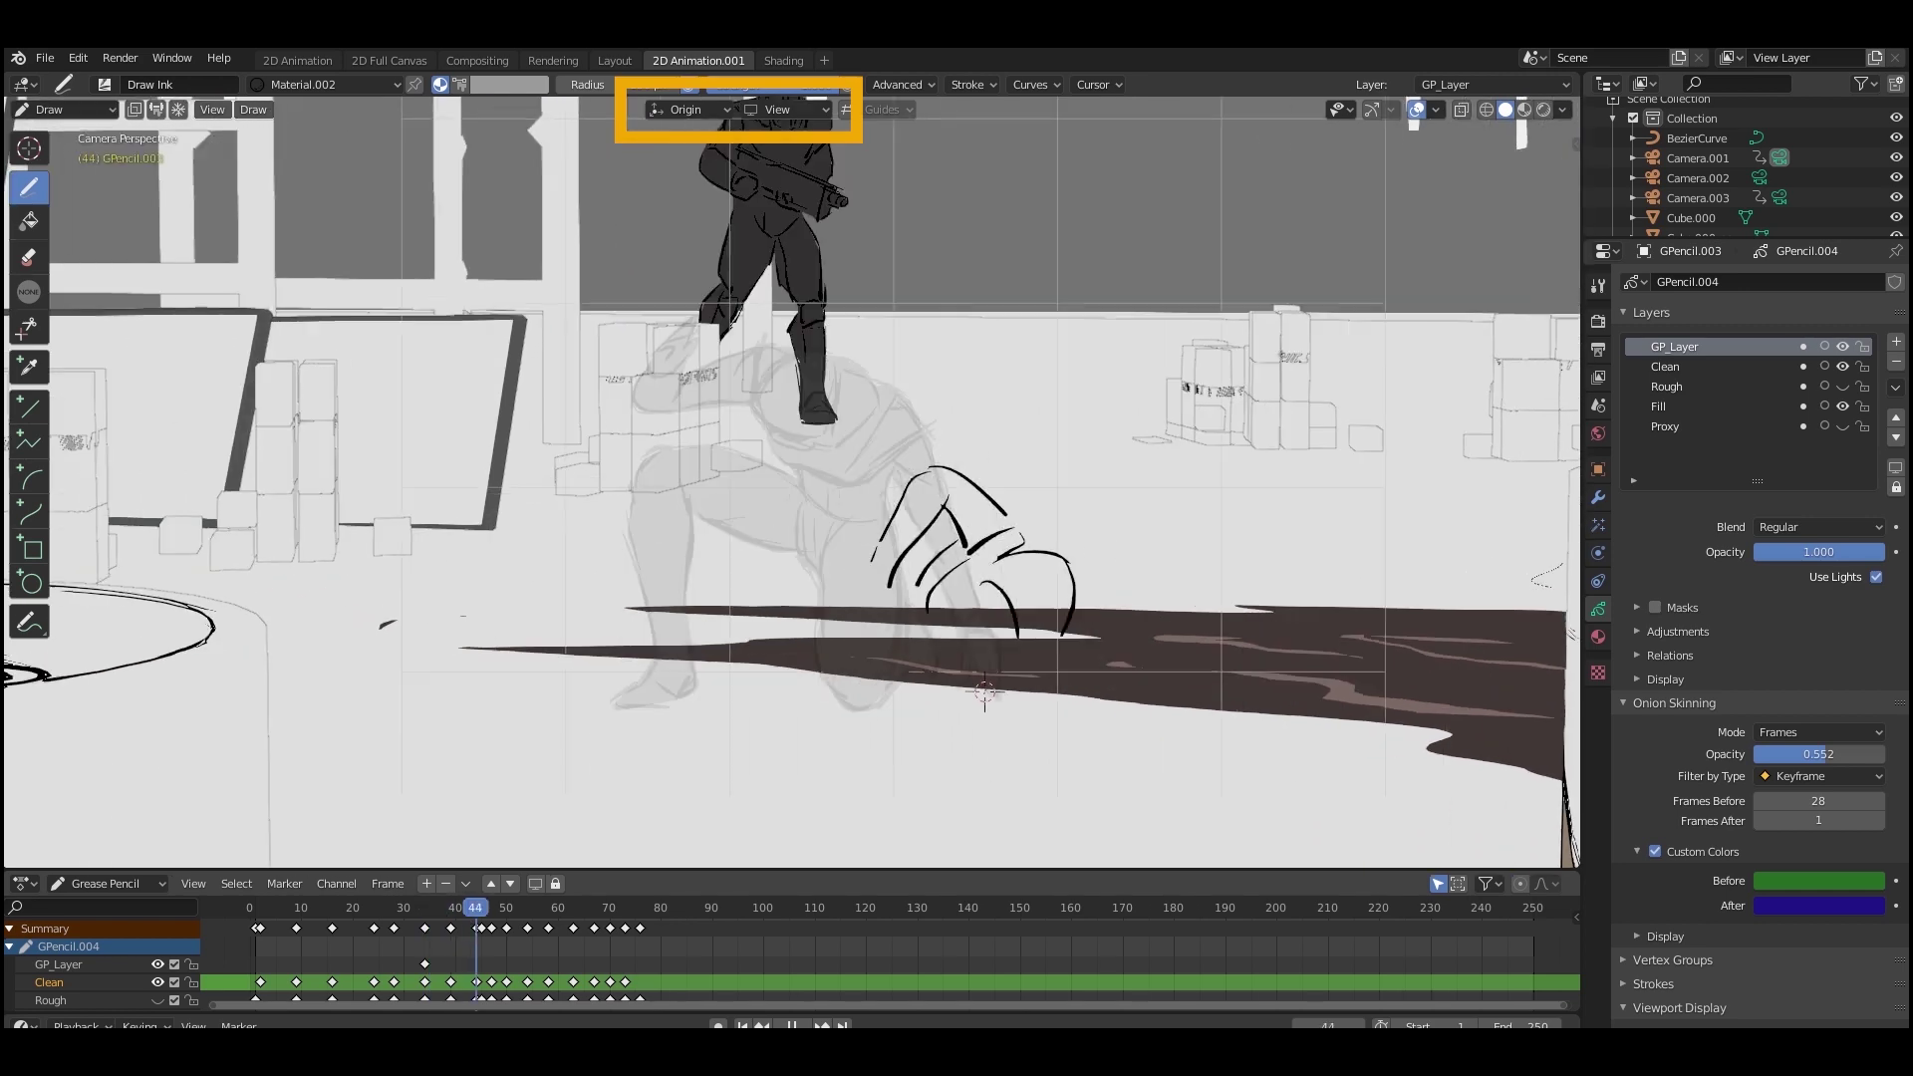
{"action": "key", "text": "space"}
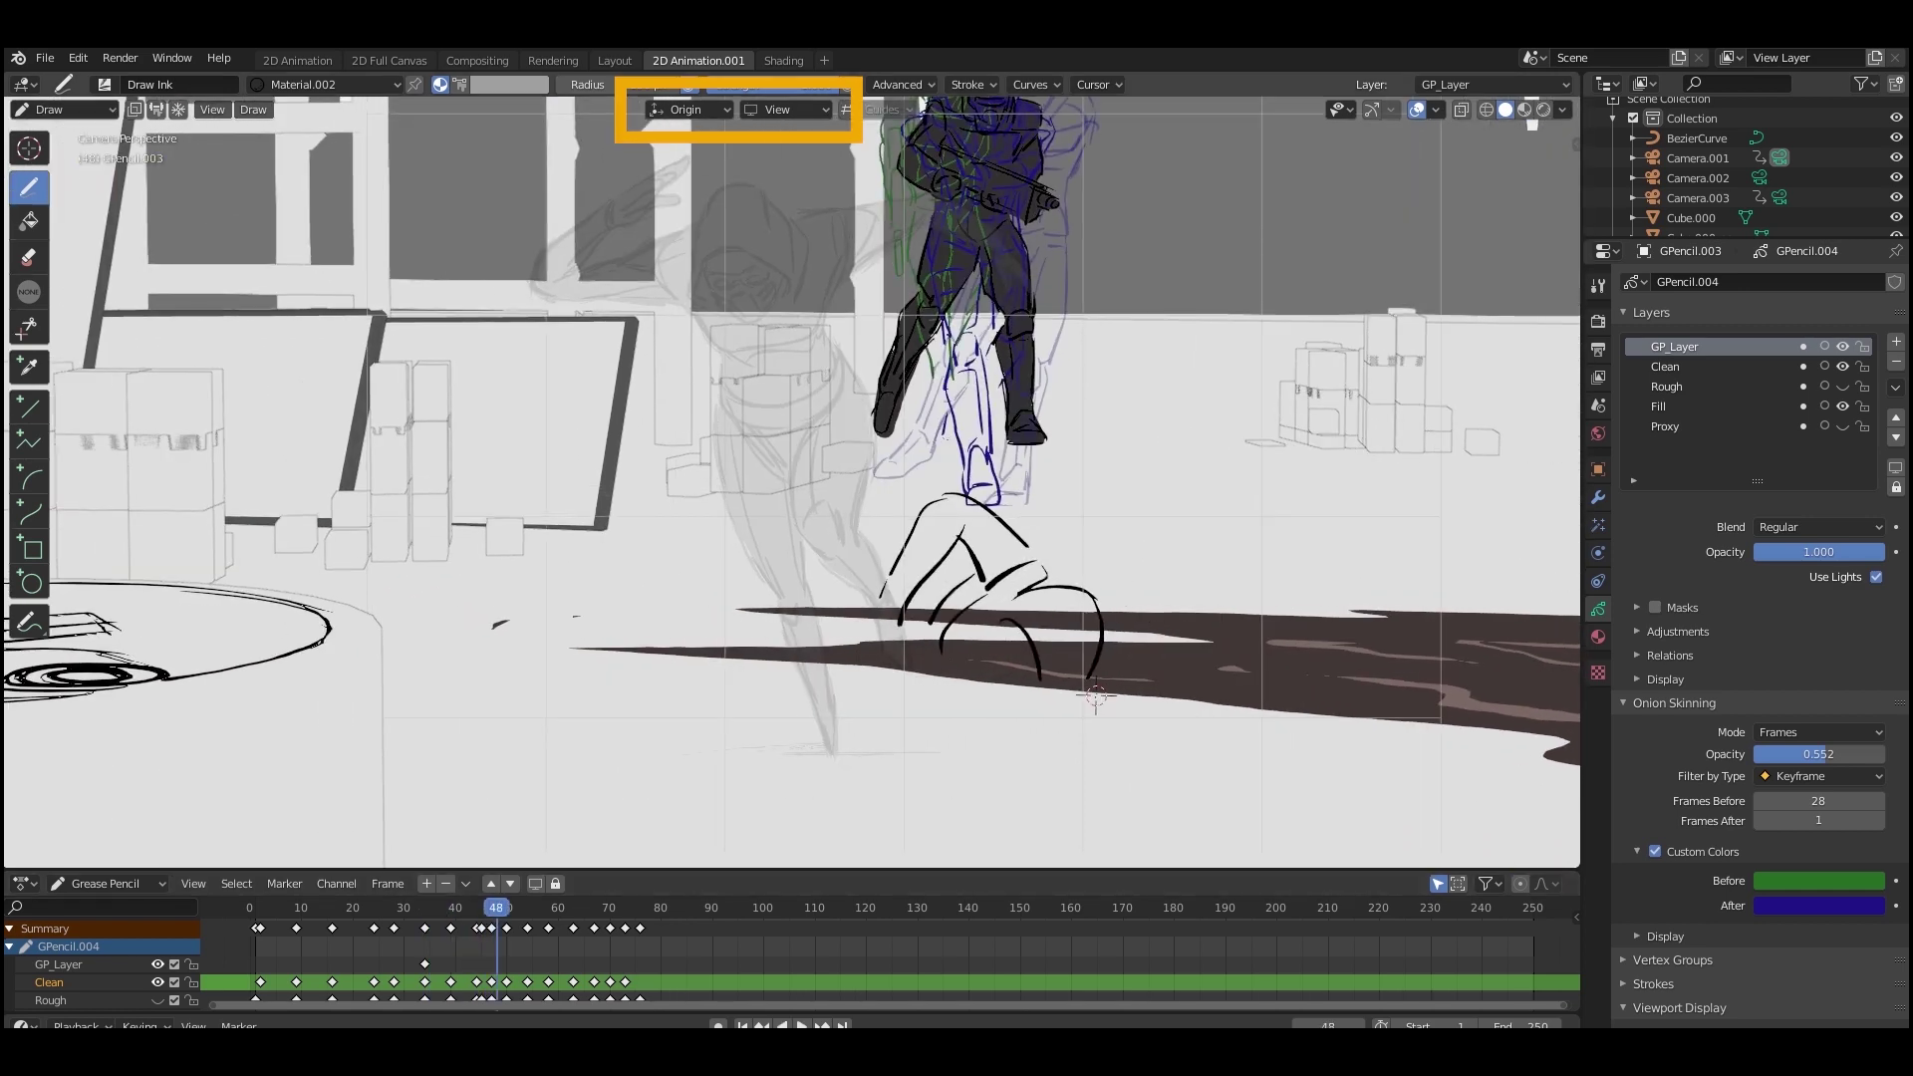
{"action": "left_click_drag", "start_coordinate": [810, 272], "coordinate": [789, 285]}
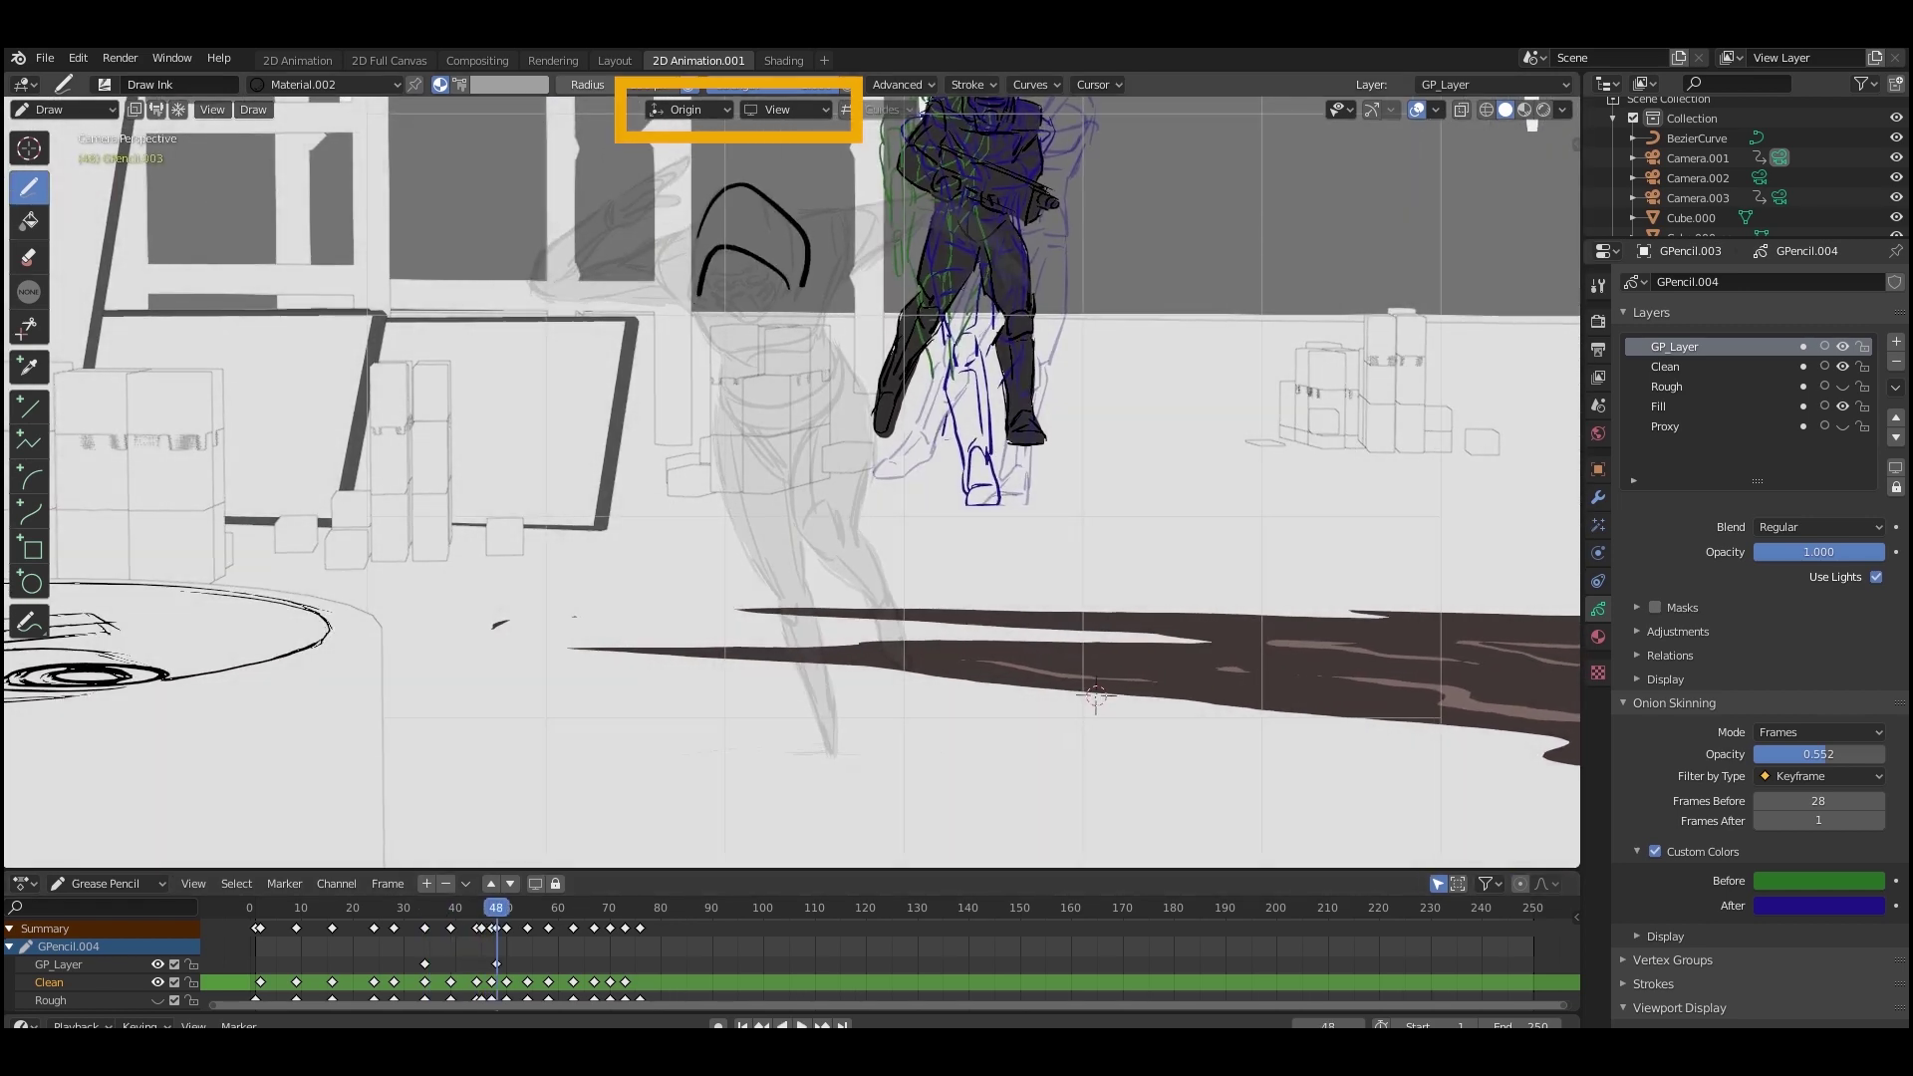
{"action": "mouse_move", "coordinate": [698, 233]}
{"action": "left_mouse_down"}
{"action": "mouse_move", "coordinate": [714, 317]}
{"action": "mouse_move", "coordinate": [741, 325]}
{"action": "left_mouse_up"}
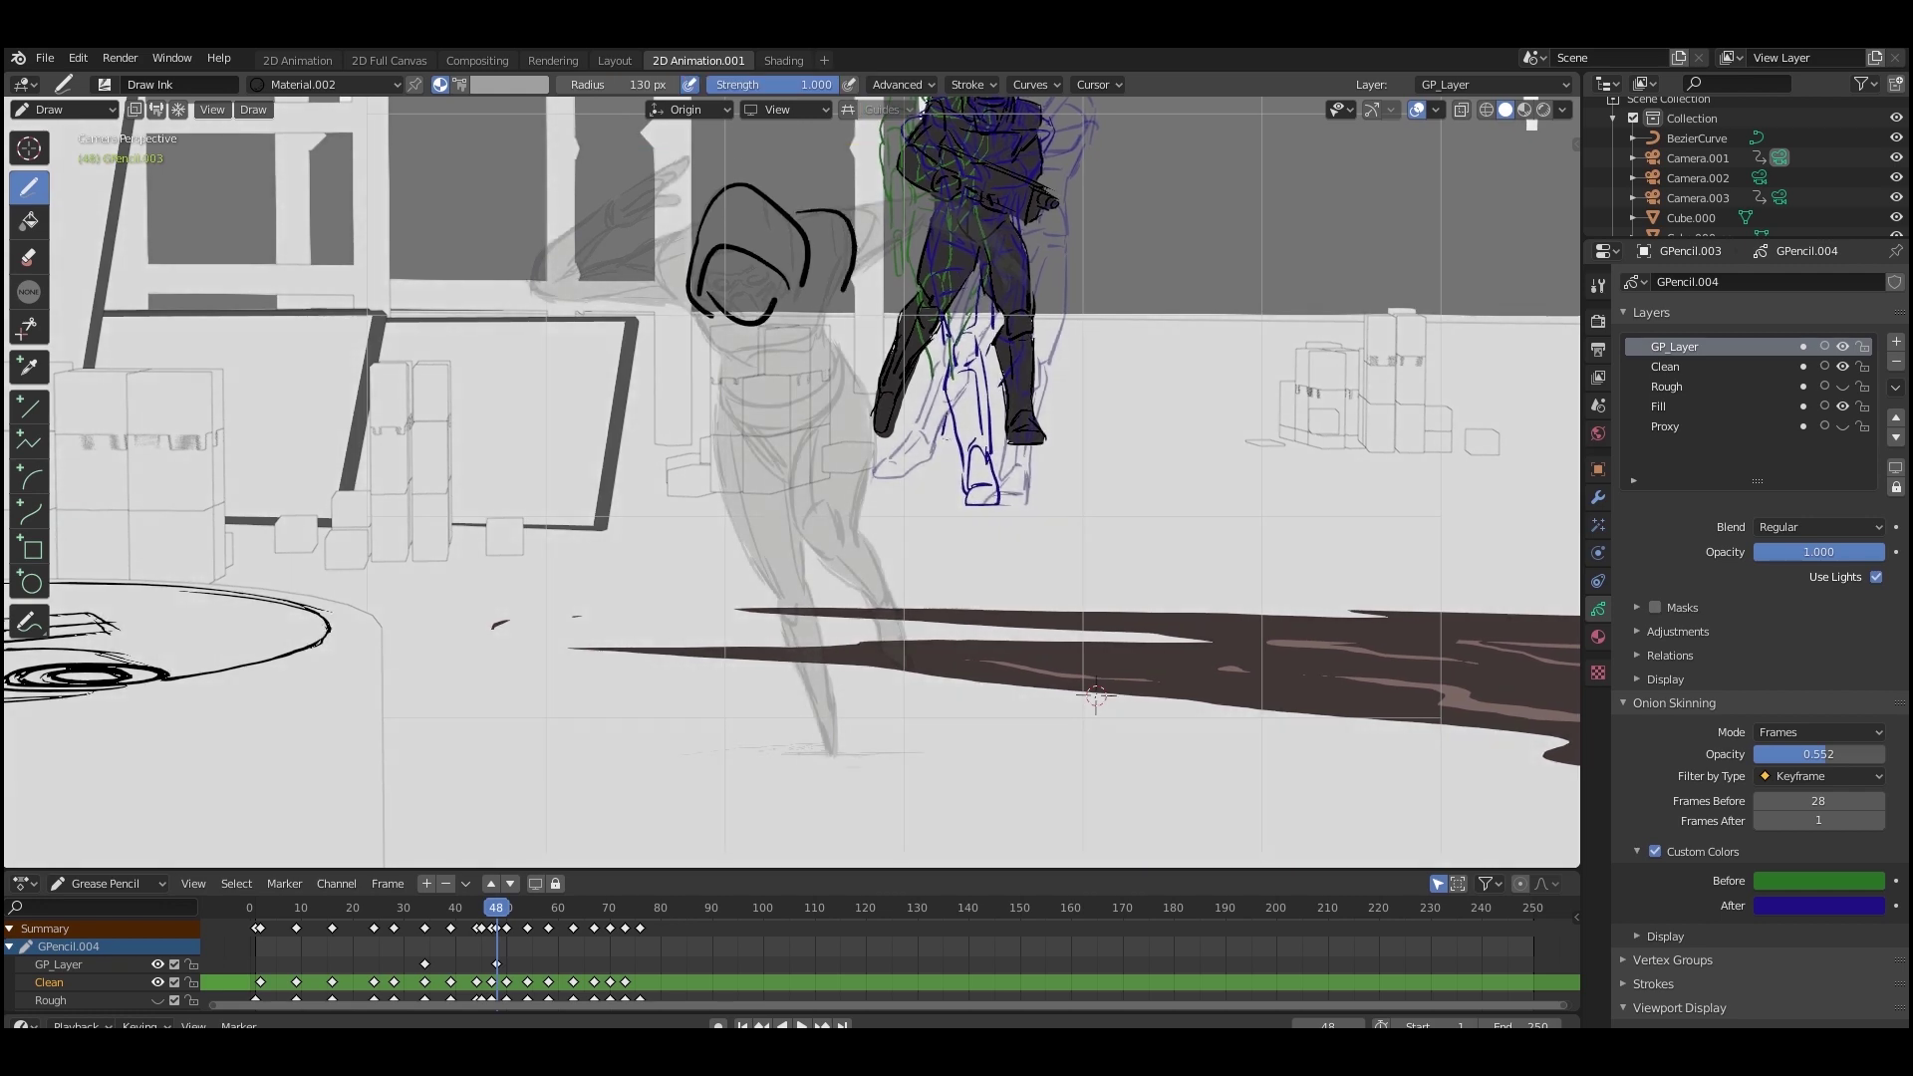
{"action": "left_click_drag", "start_coordinate": [717, 352], "coordinate": [722, 384]}
{"action": "left_click_drag", "start_coordinate": [821, 332], "coordinate": [859, 497]}
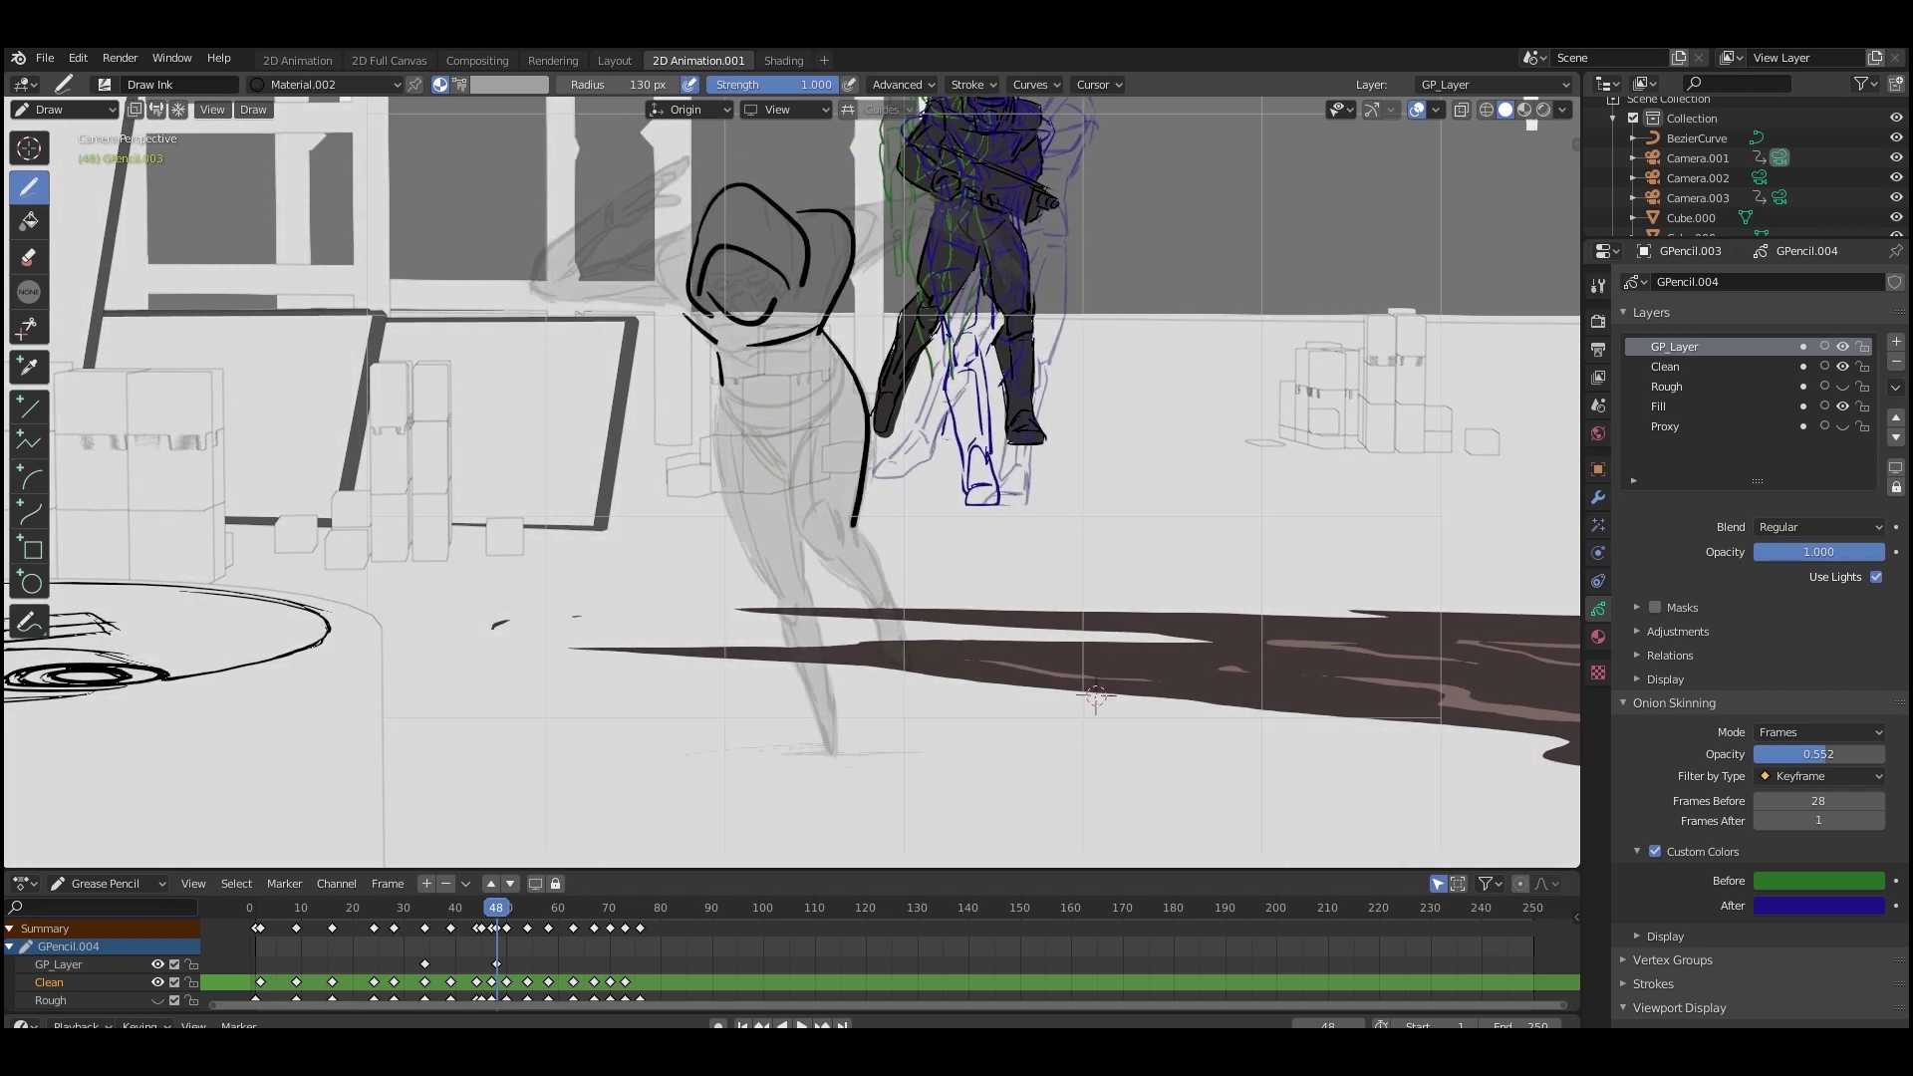
Ink the running figure's legs and waist, and add a stroke at the raised arm on frame 48
{"action": "mouse_move", "coordinate": [804, 421]}
{"action": "left_mouse_down"}
{"action": "mouse_move", "coordinate": [803, 545]}
{"action": "mouse_move", "coordinate": [875, 619]}
{"action": "left_mouse_up"}
{"action": "left_click_drag", "start_coordinate": [853, 516], "coordinate": [891, 630]}
{"action": "left_click_drag", "start_coordinate": [720, 388], "coordinate": [721, 435]}
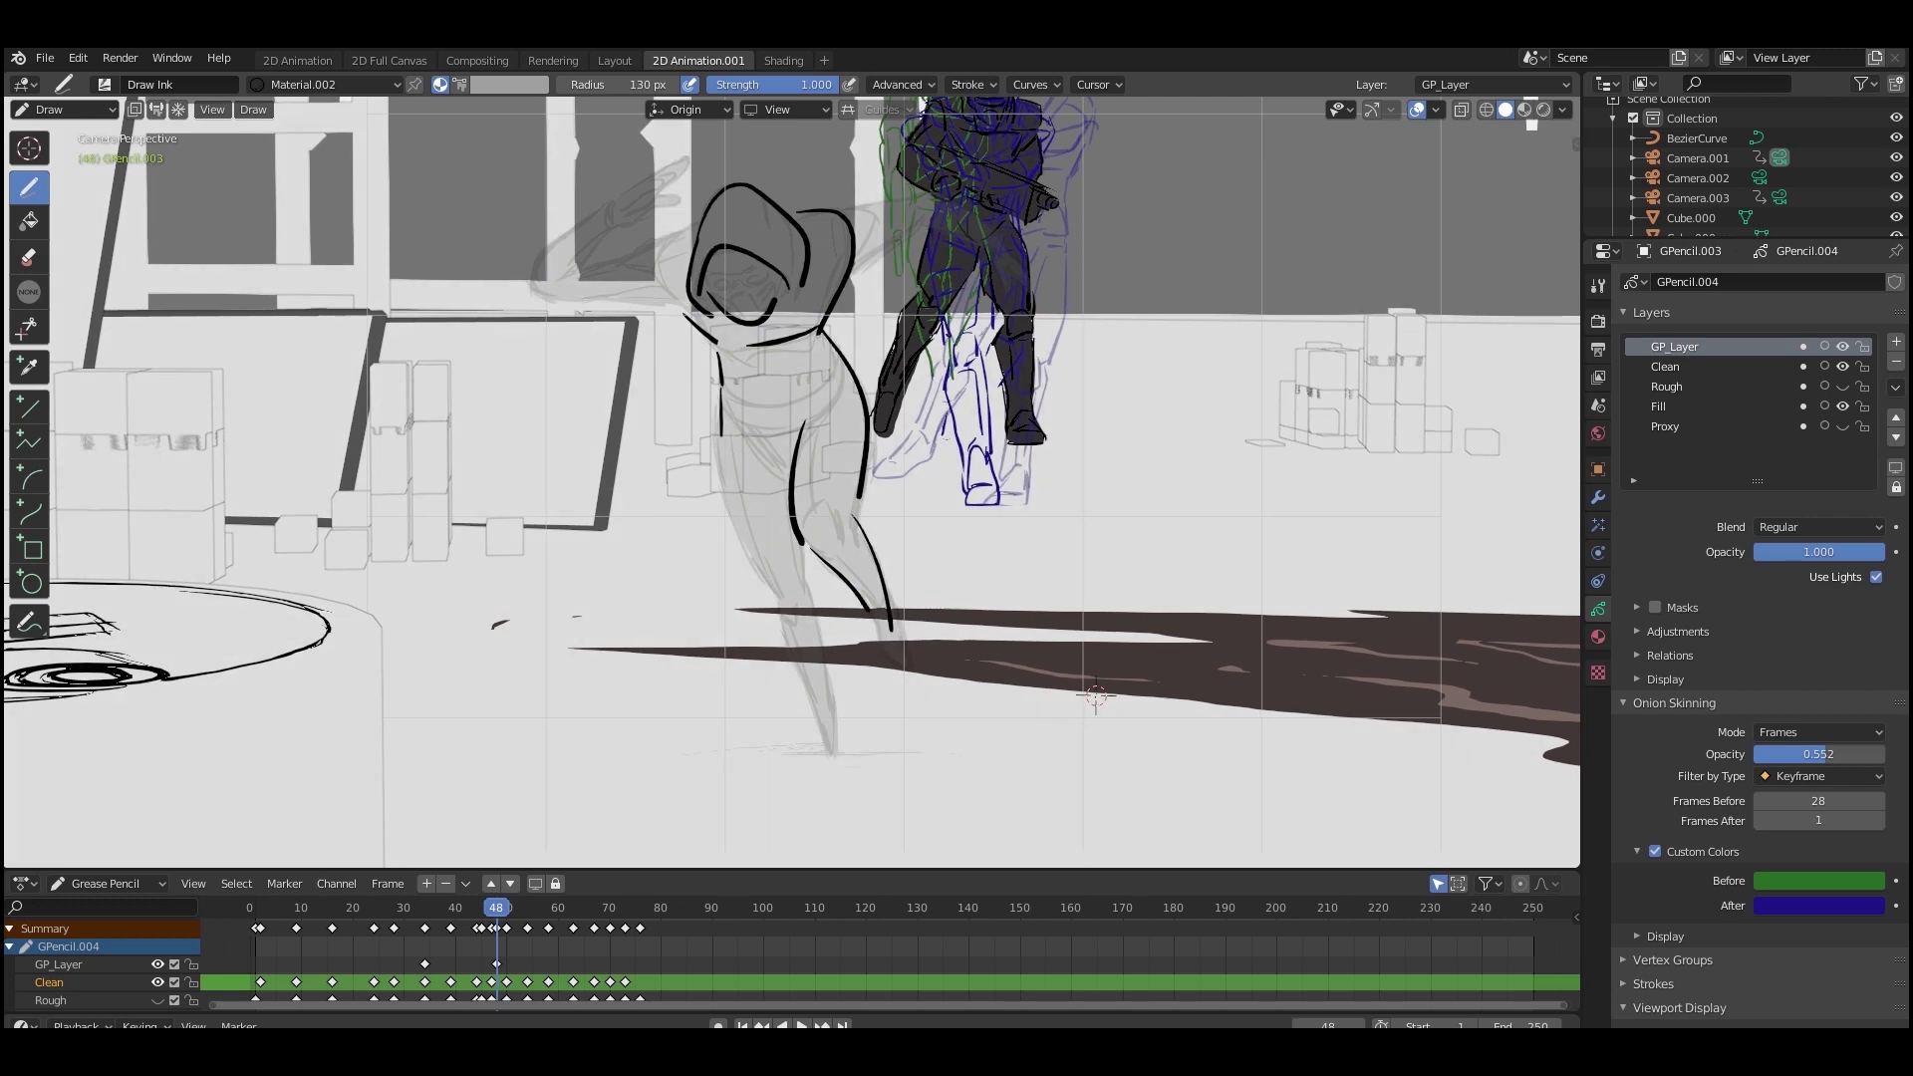
{"action": "left_click_drag", "start_coordinate": [815, 742], "coordinate": [809, 562]}
{"action": "left_click_drag", "start_coordinate": [840, 205], "coordinate": [868, 261]}
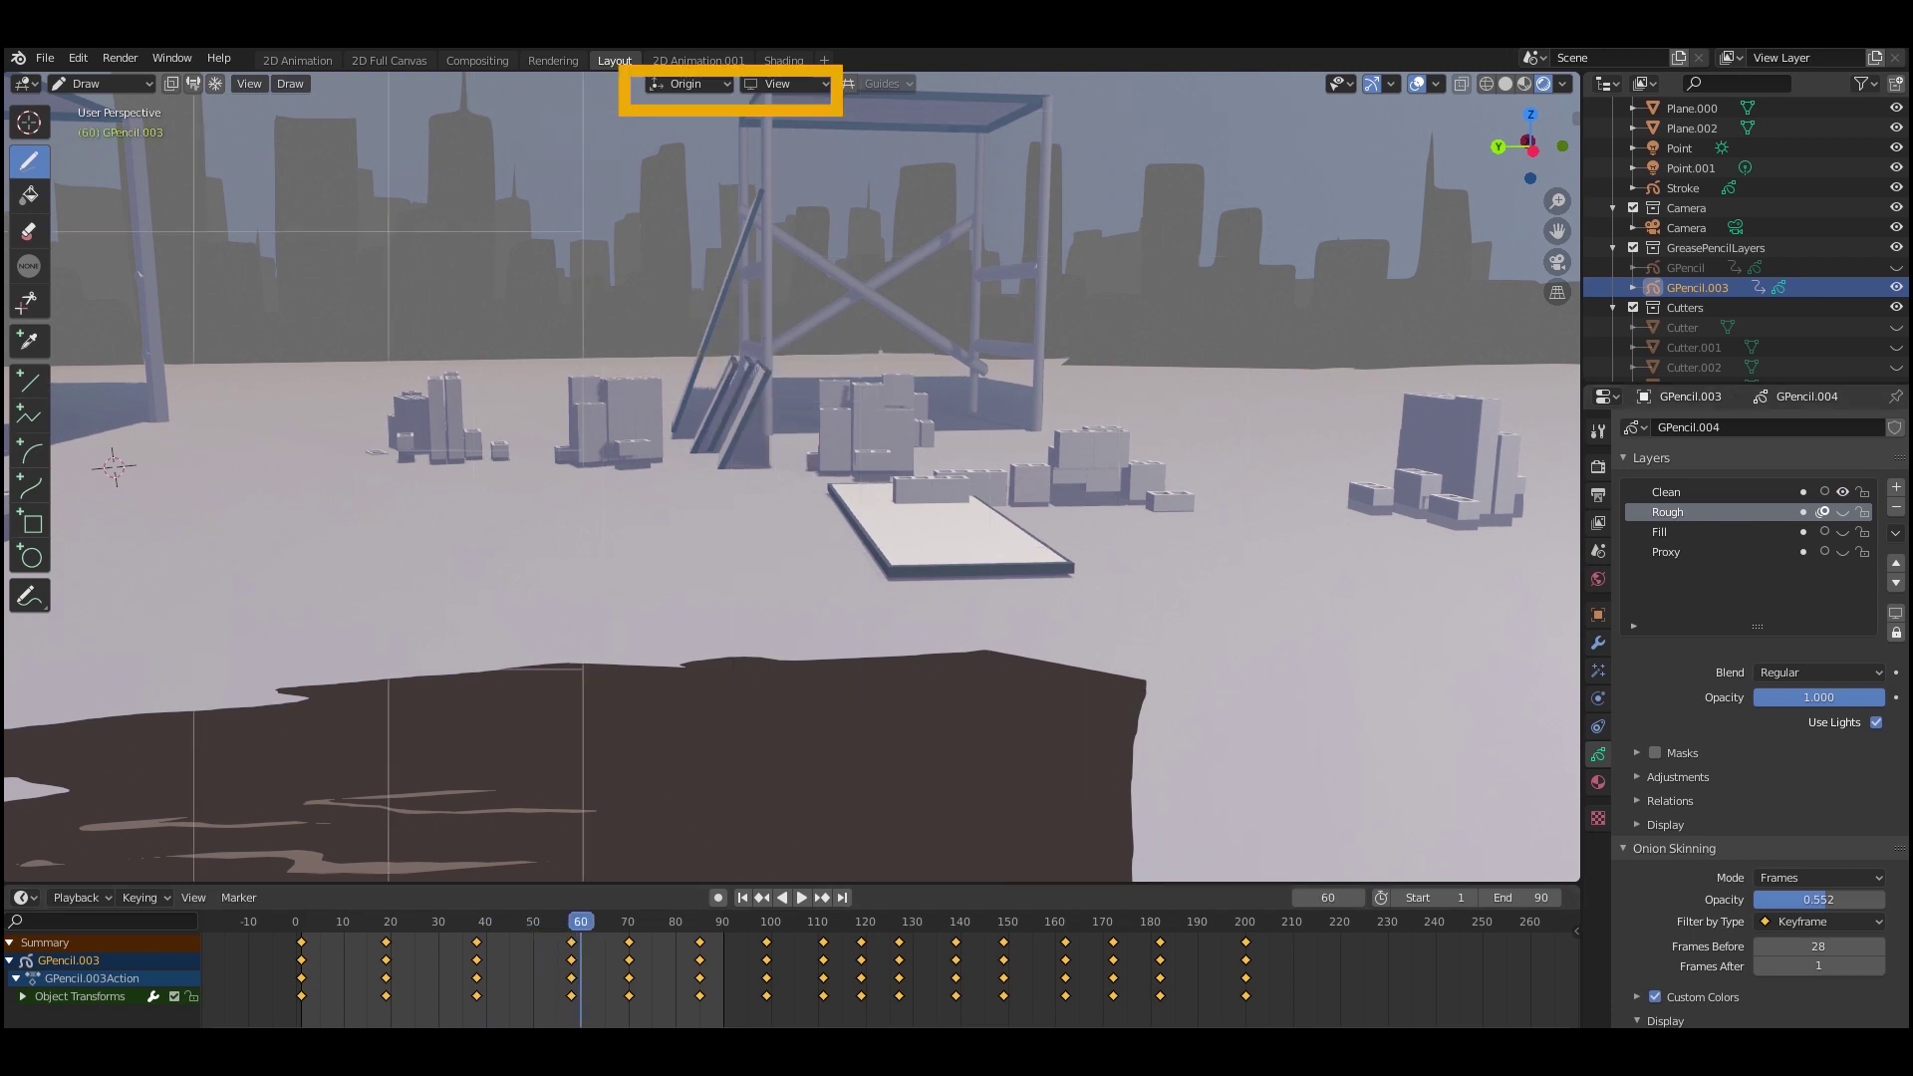
Review the clean line animation in the free view and, with the Clean layer selected, play it through the camera
{"action": "middle_click_drag", "start_coordinate": [793, 476], "coordinate": [991, 441], "text": "shift"}
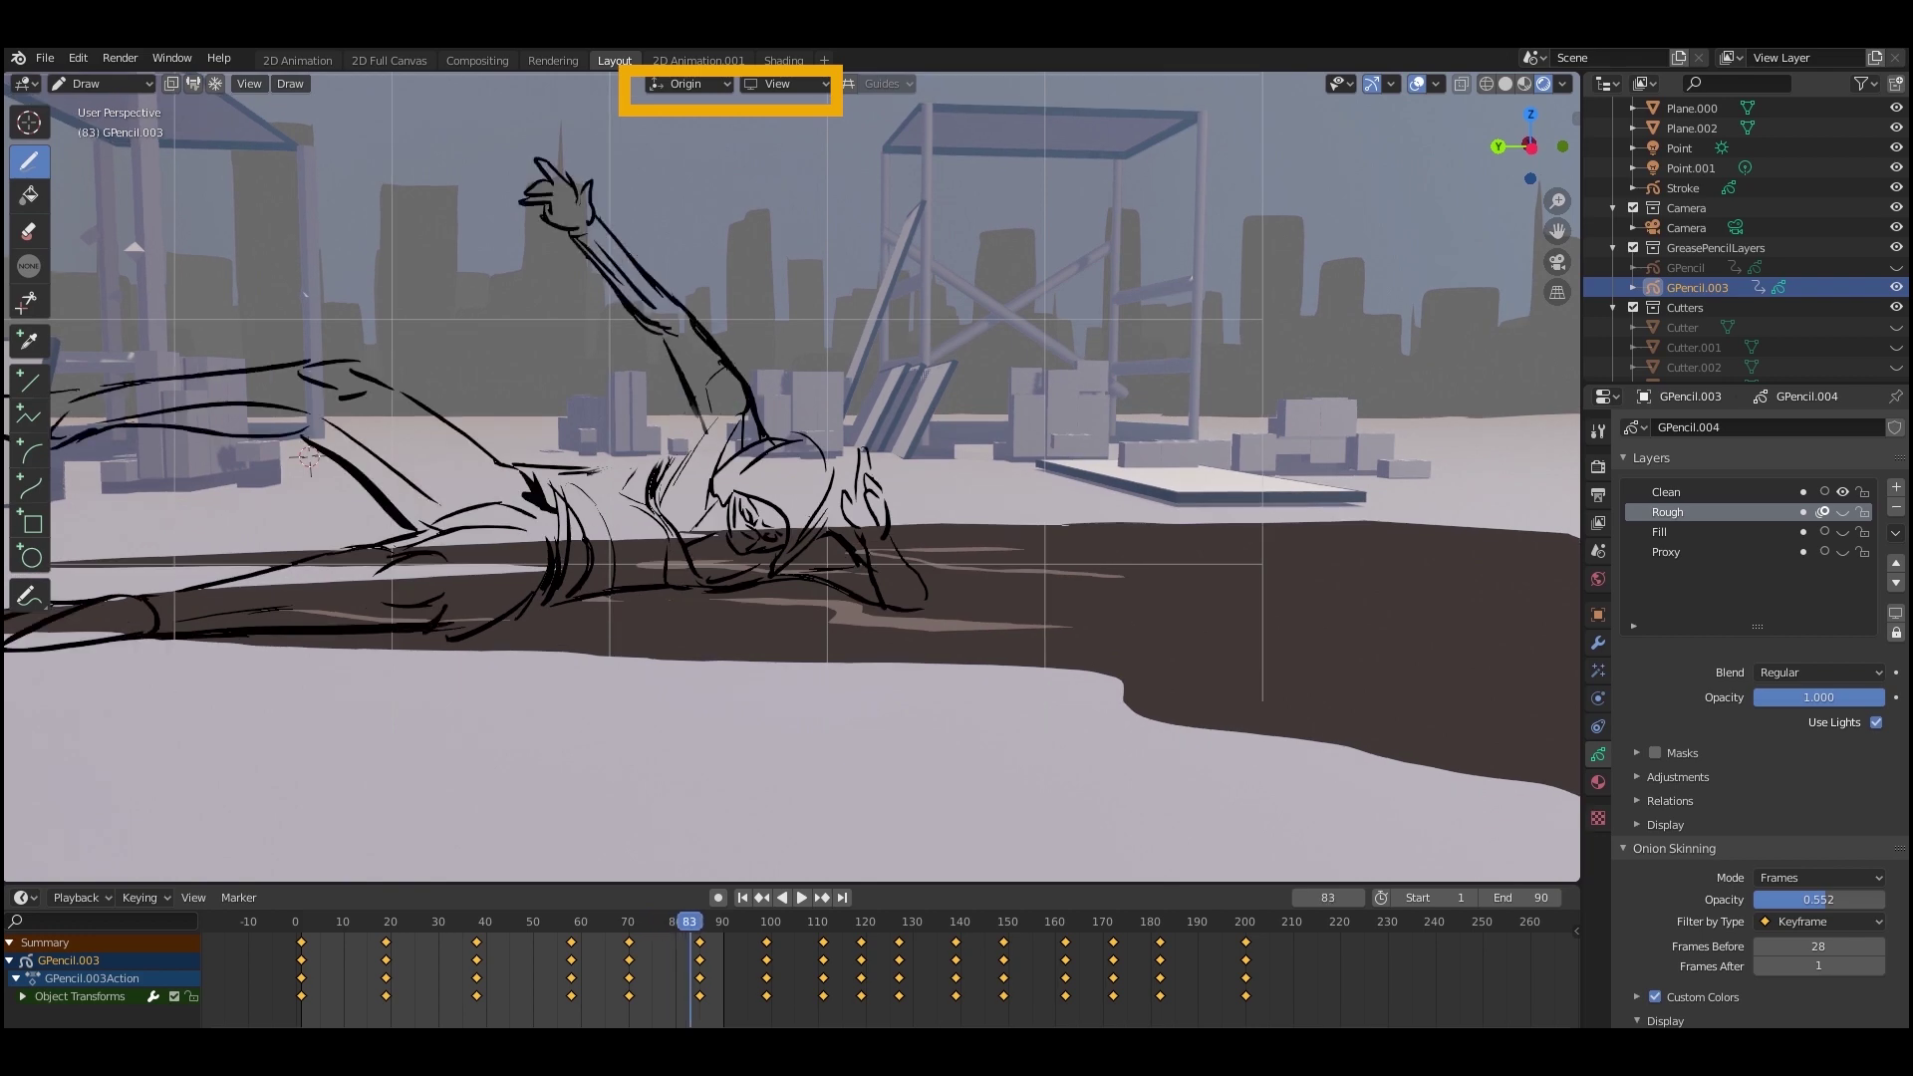
{"action": "middle_click_drag", "start_coordinate": [638, 449], "coordinate": [925, 453], "text": "shift"}
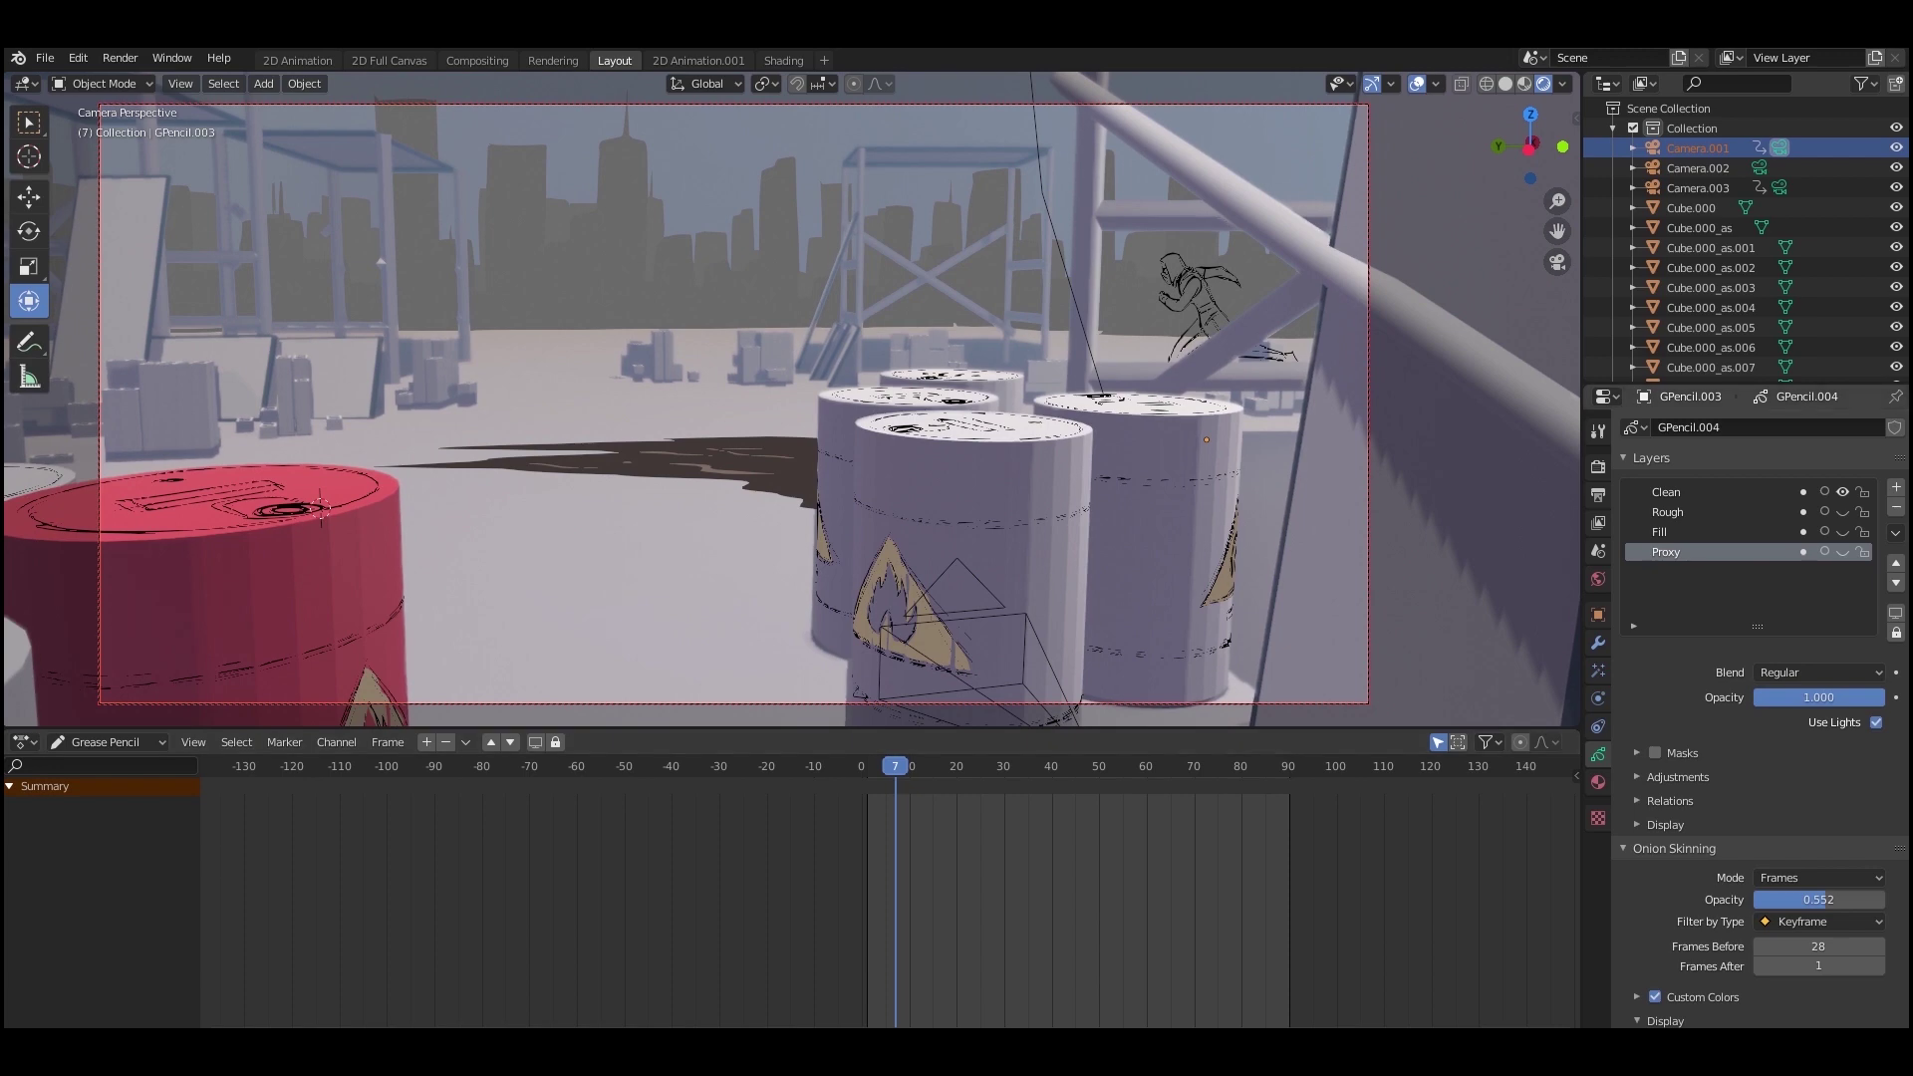
{"action": "left_click", "coordinate": [1666, 492]}
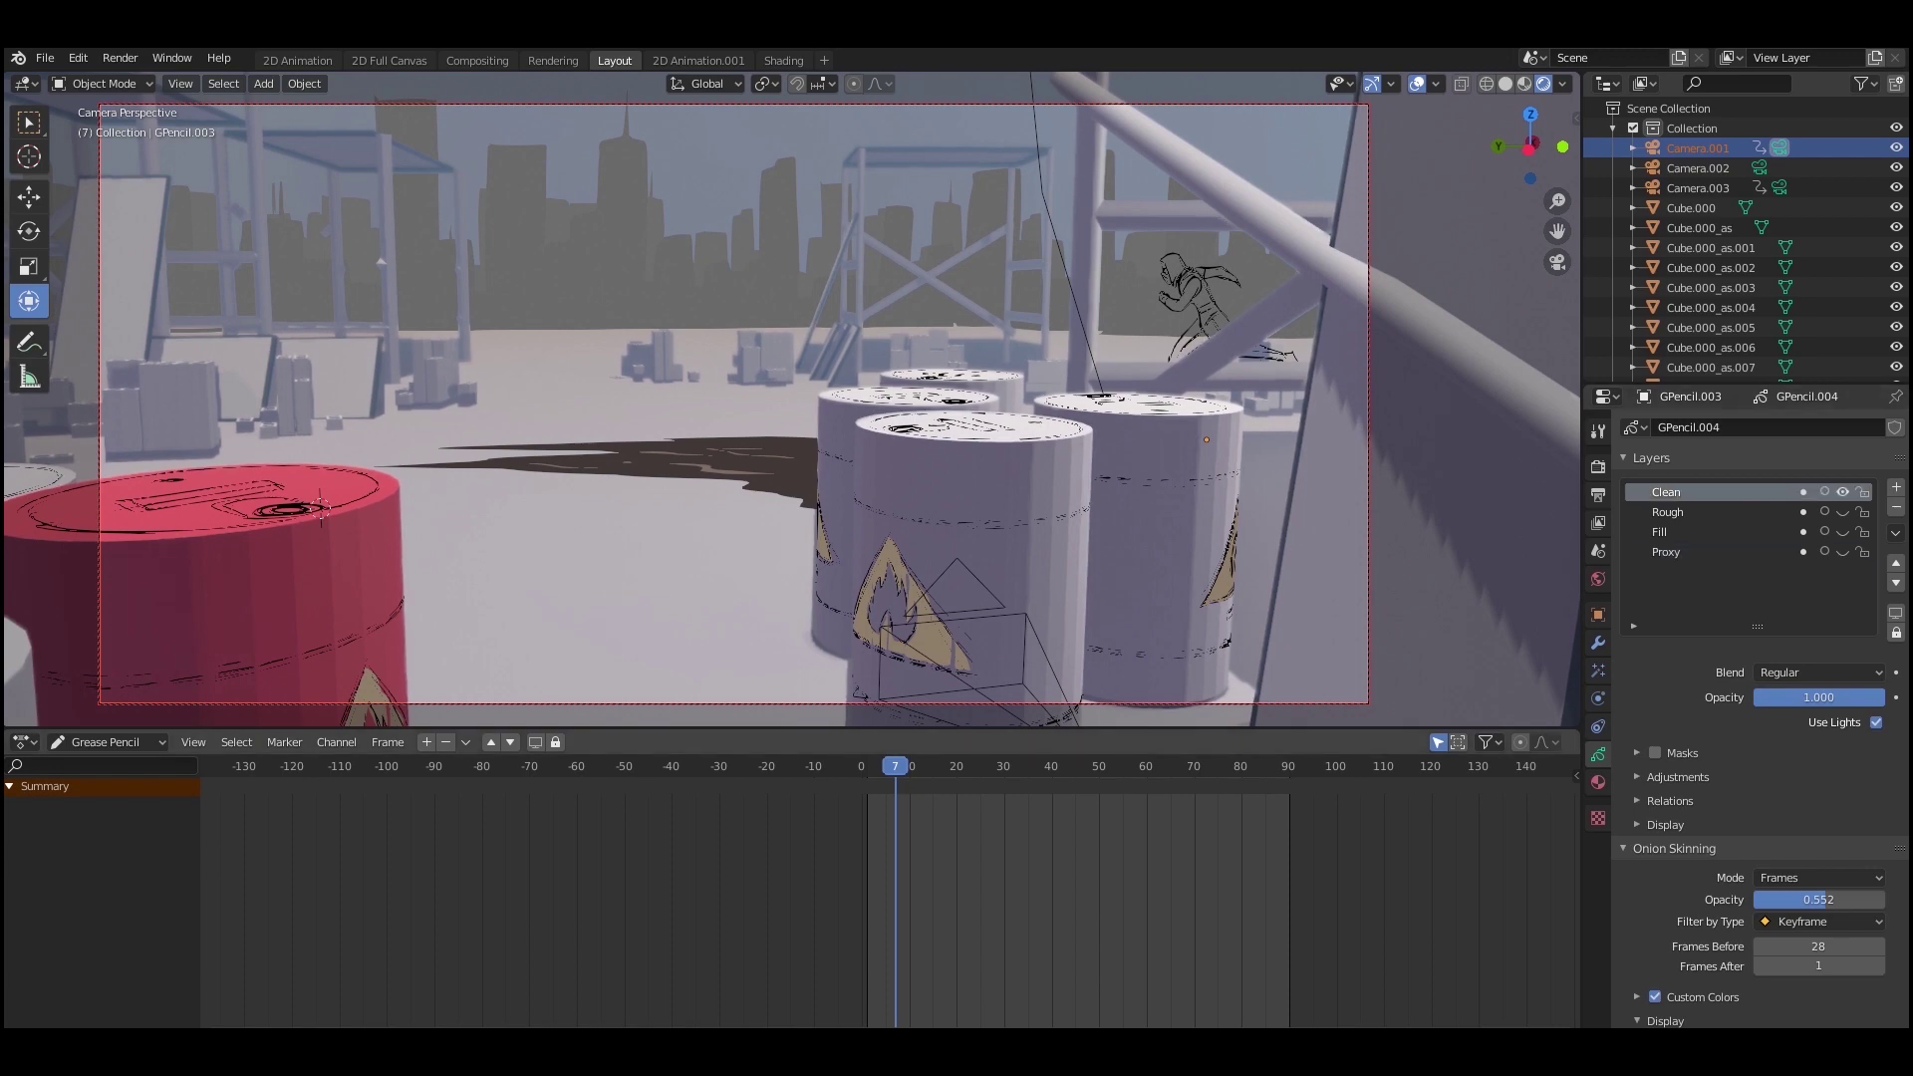
{"action": "key", "text": "space"}
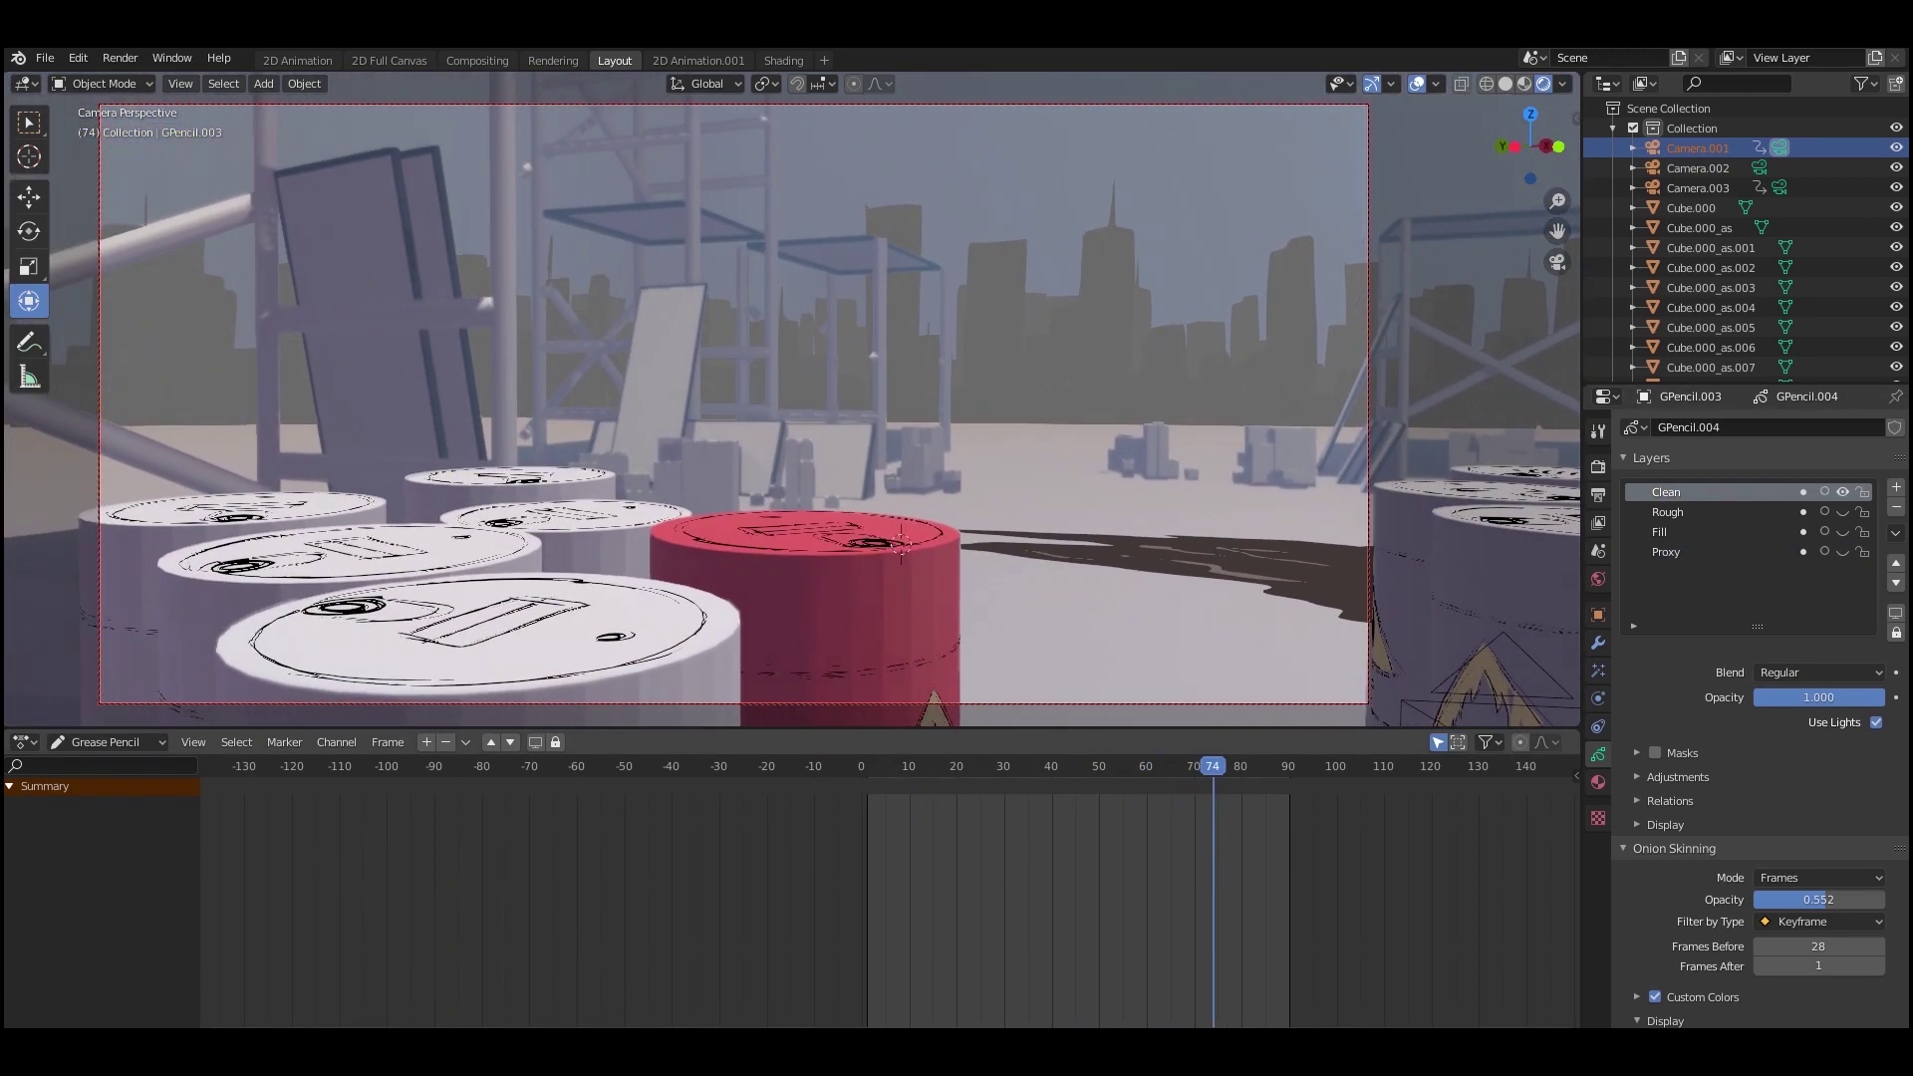
{"action": "left_click_drag", "start_coordinate": [1217, 767], "coordinate": [860, 767]}
{"action": "key", "text": "space"}
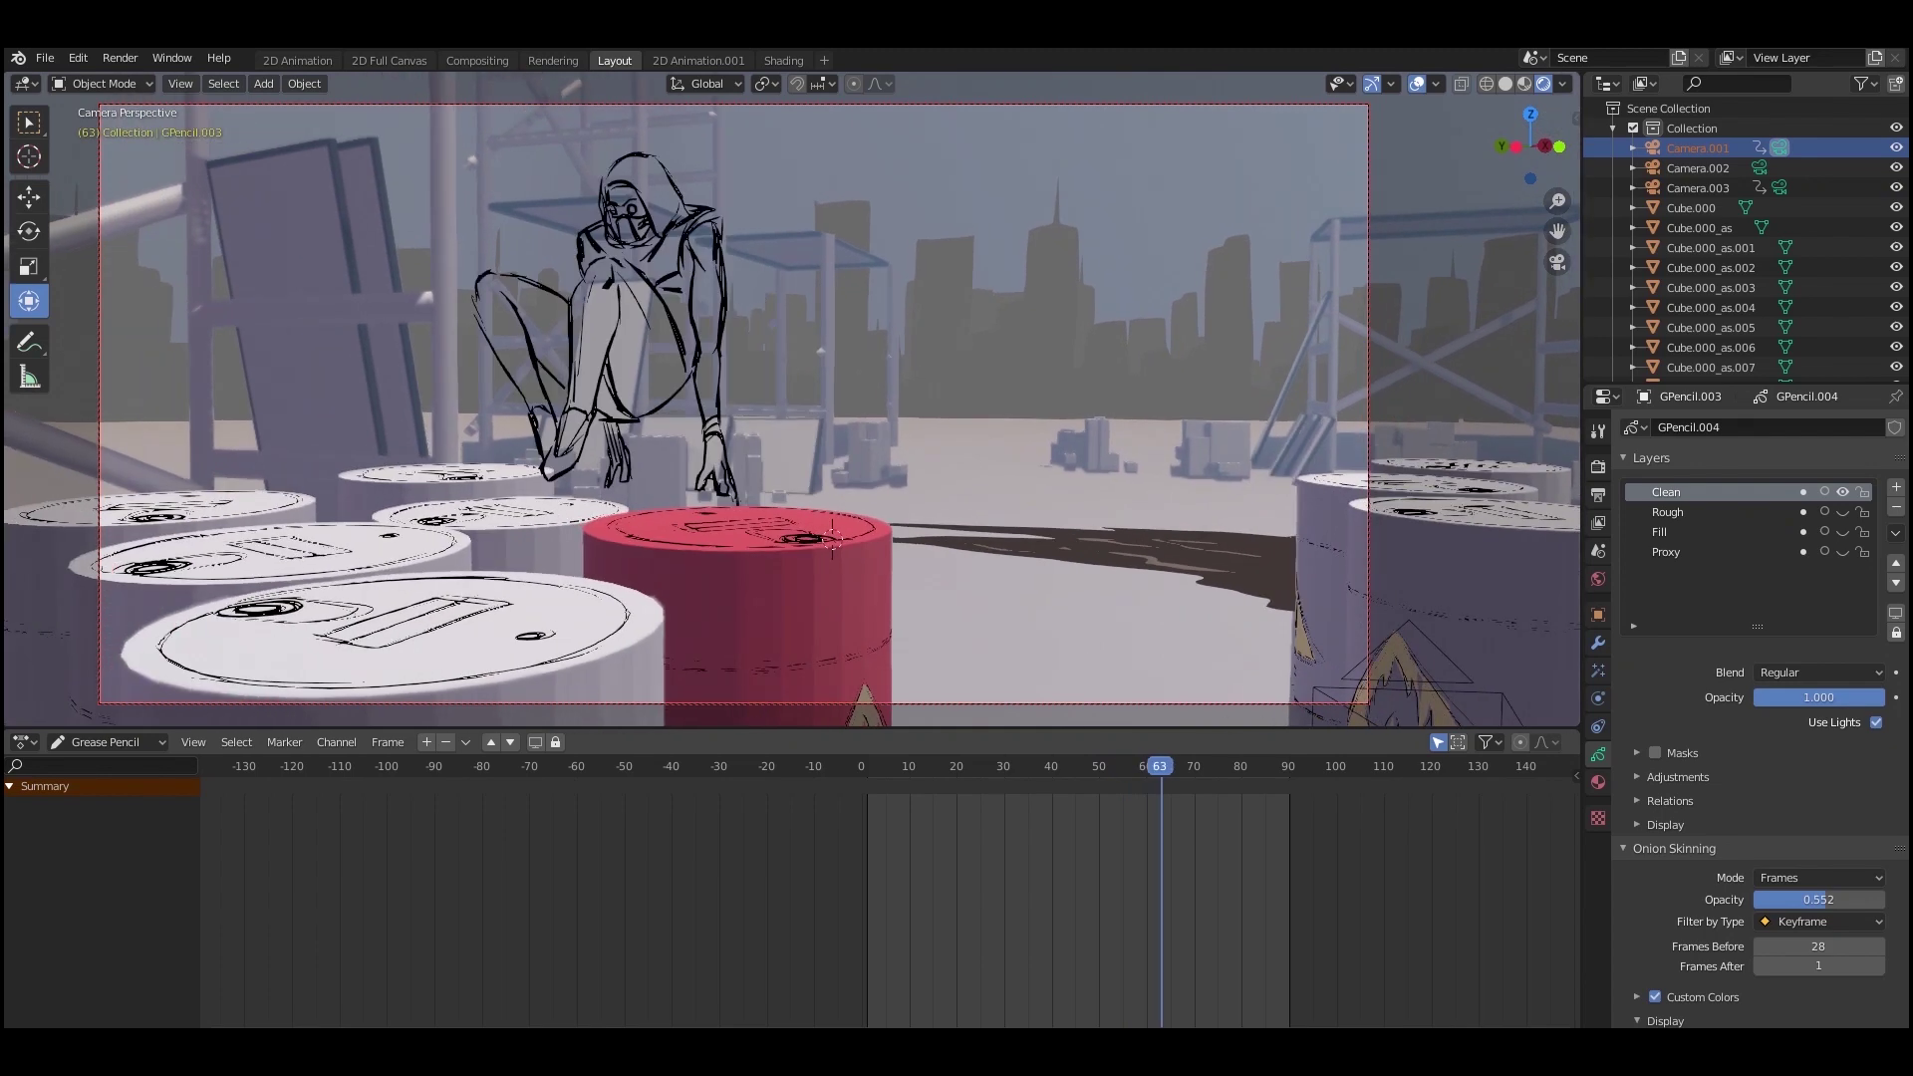
{"action": "key", "text": "space"}
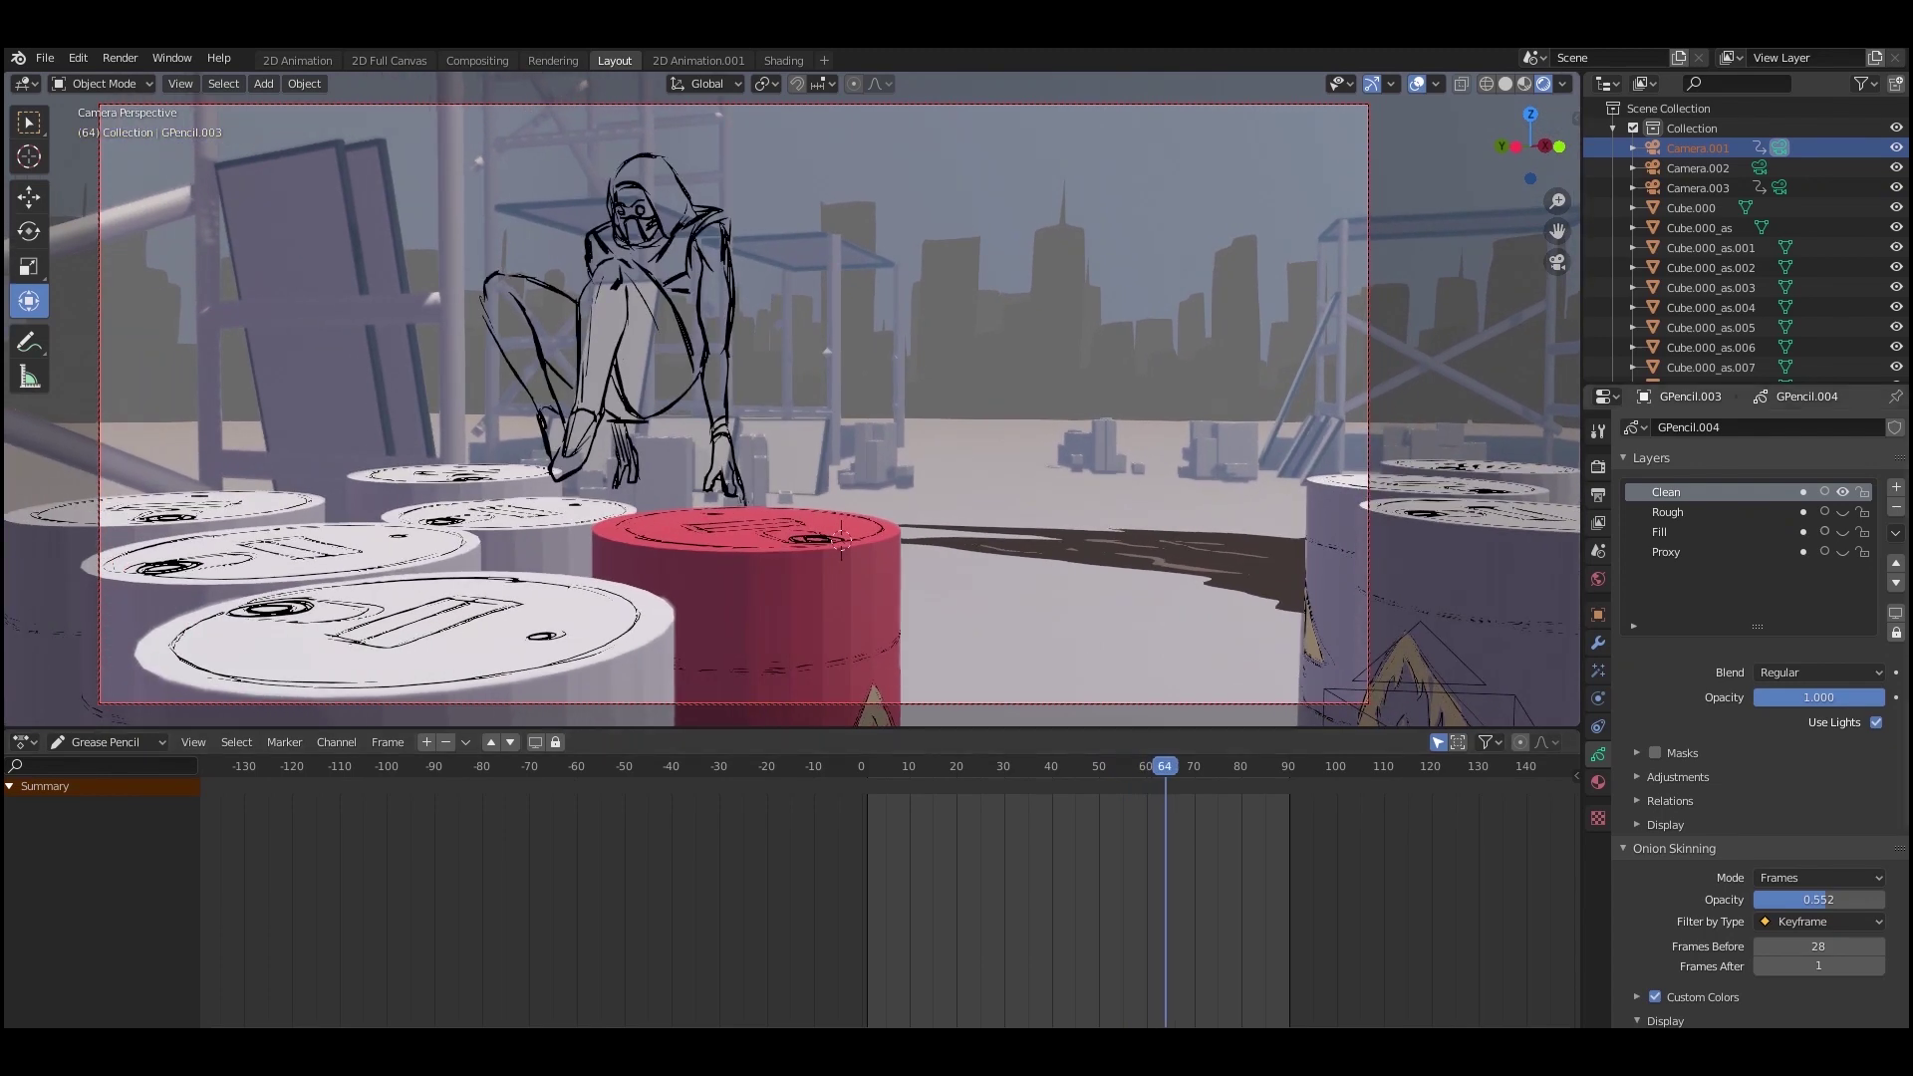
Show the Fill layer together with the Clean layer and play the animation from frame 0
{"action": "left_click", "coordinate": [1842, 531]}
{"action": "left_click_drag", "start_coordinate": [1165, 767], "coordinate": [861, 766]}
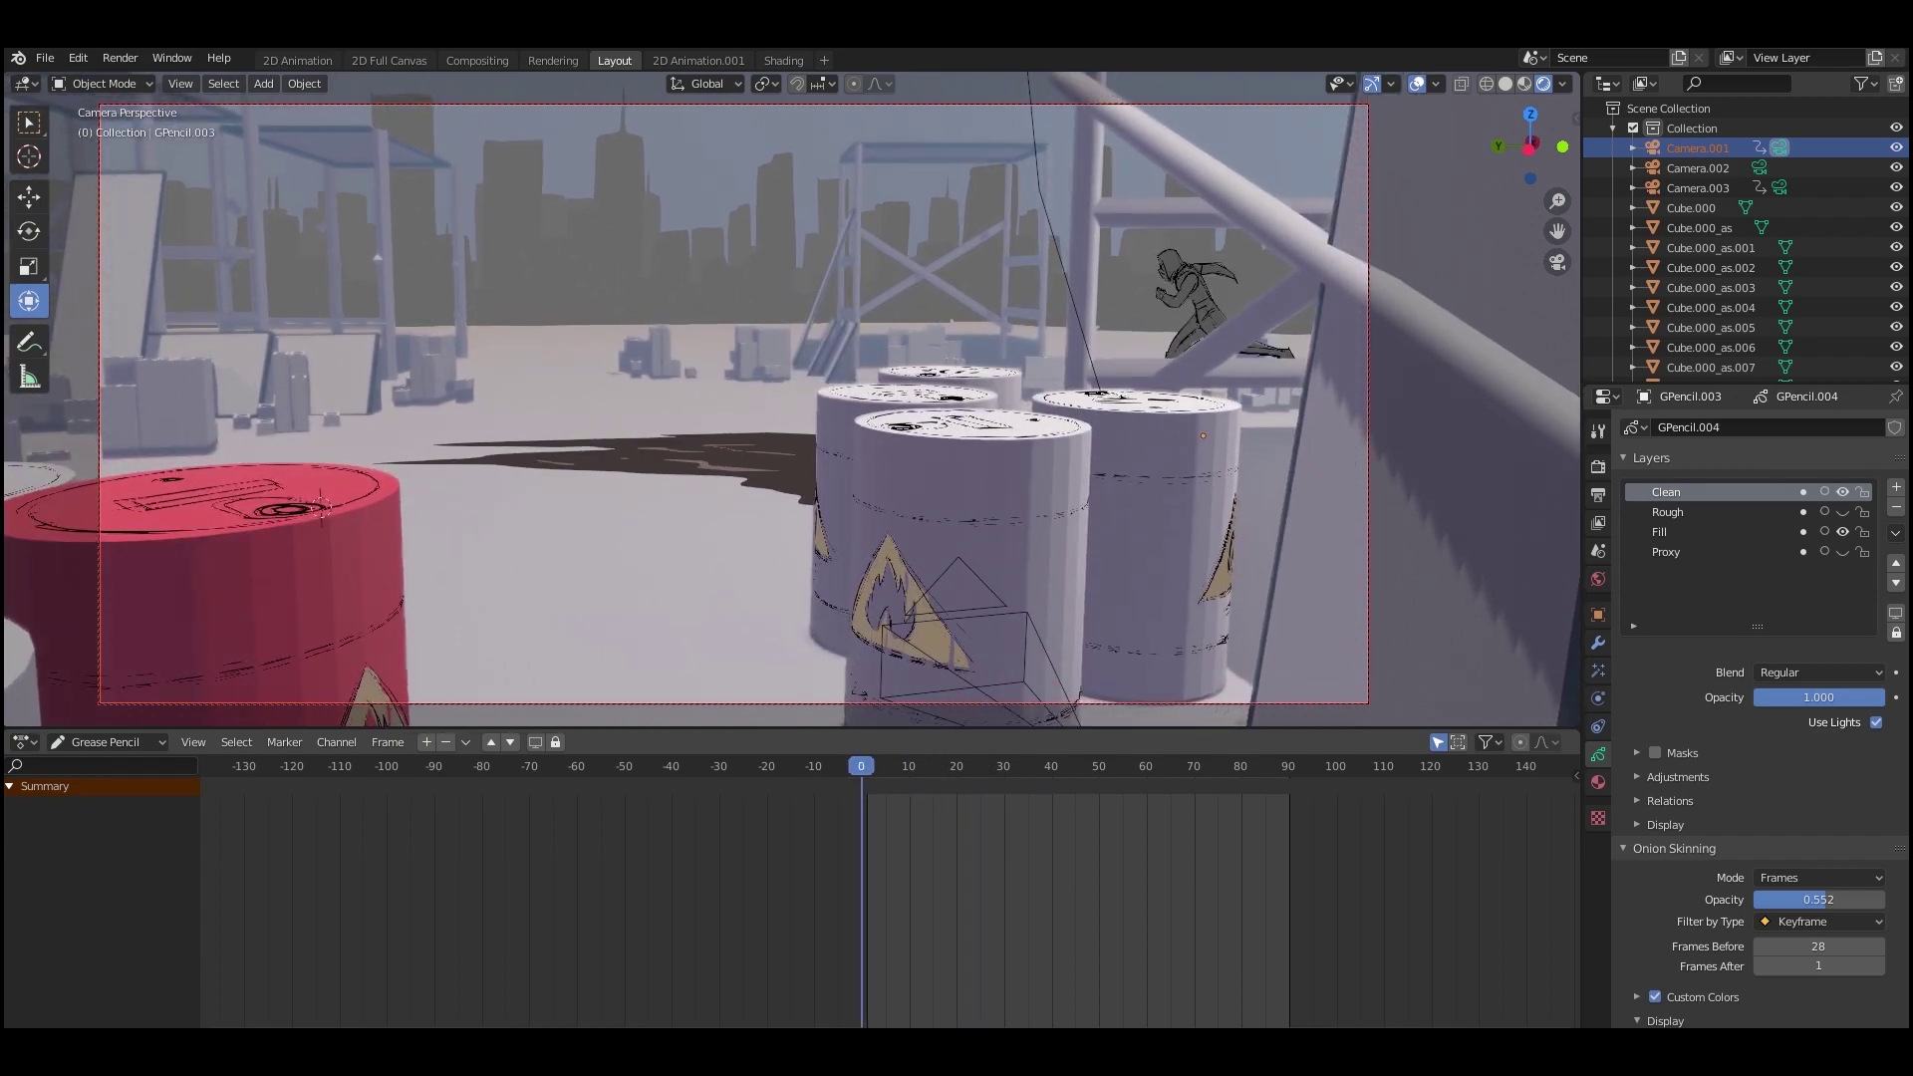
{"action": "key", "text": "space"}
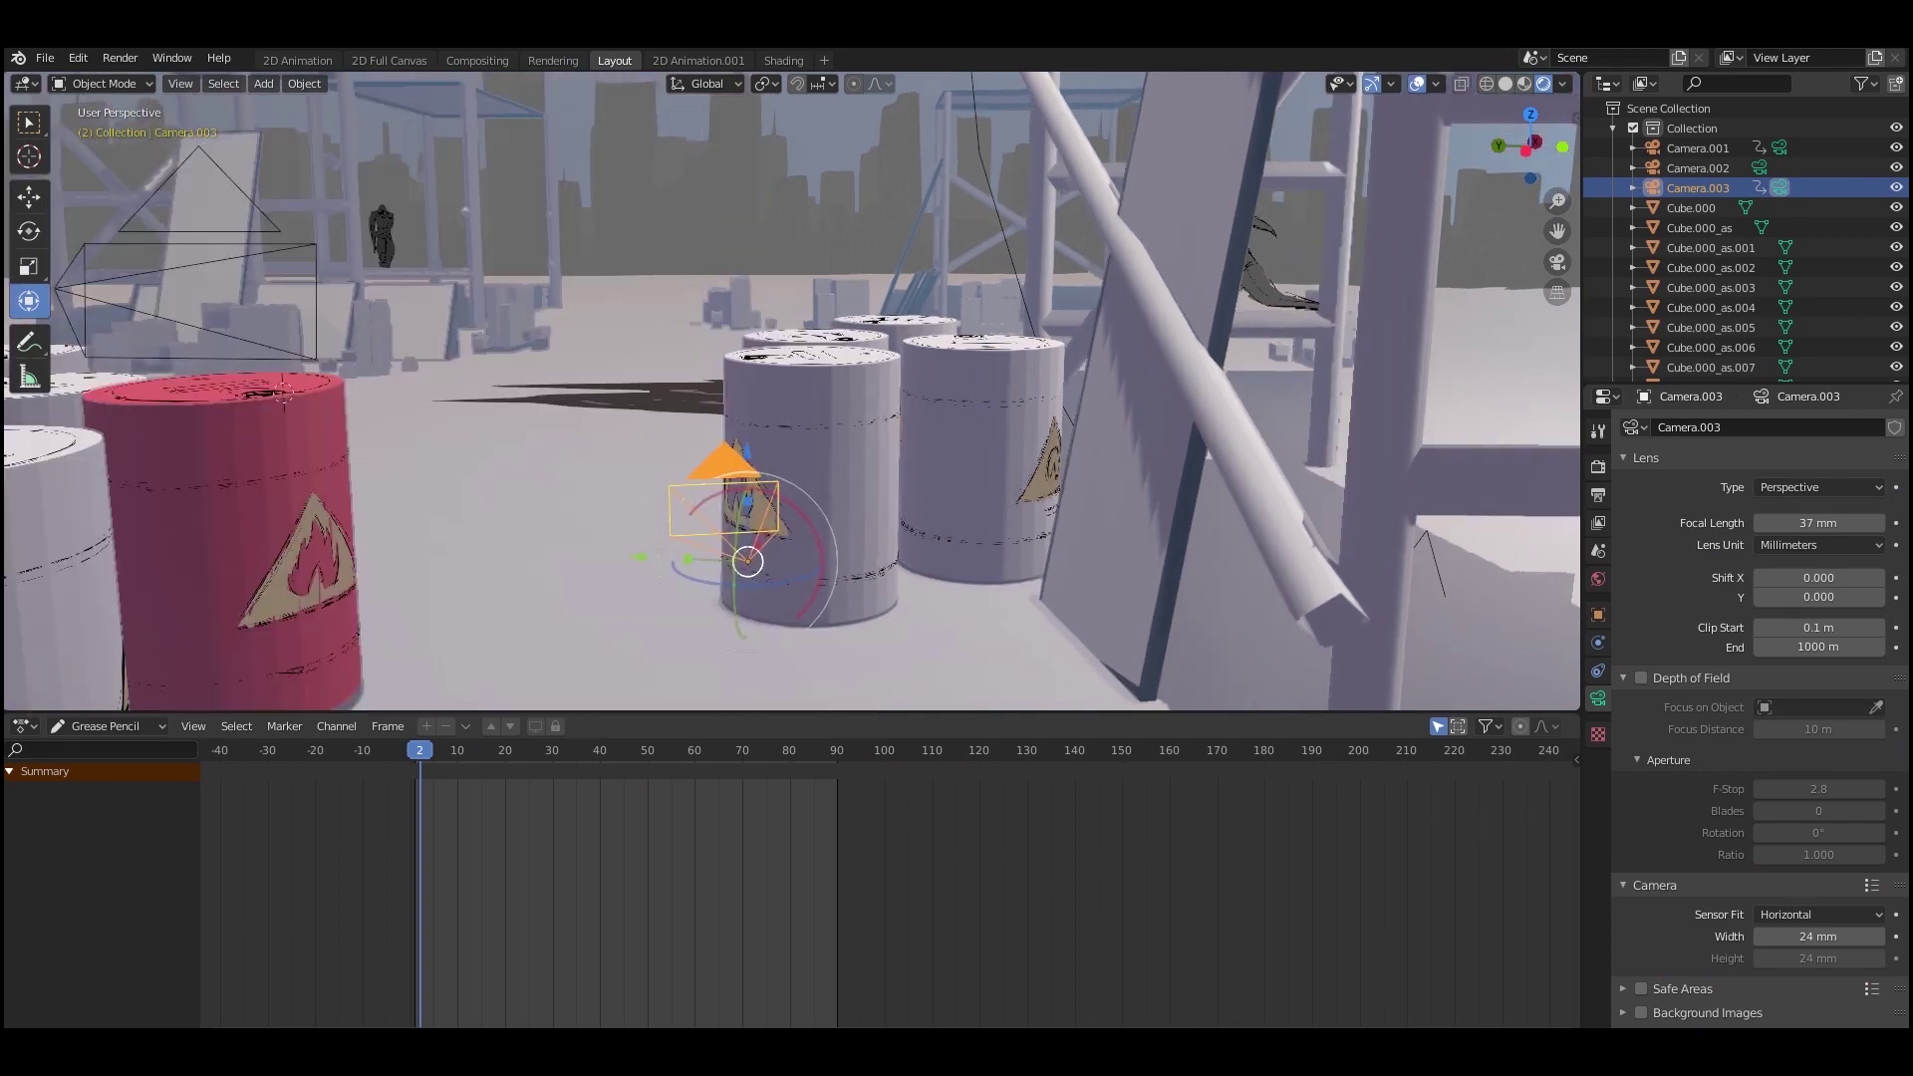
Check the animation through Camera.003 and shift the camera at frame 49 so the whole running figure fits in the frame
{"action": "middle_click_drag", "start_coordinate": [1027, 319], "coordinate": [1131, 177], "text": "shift"}
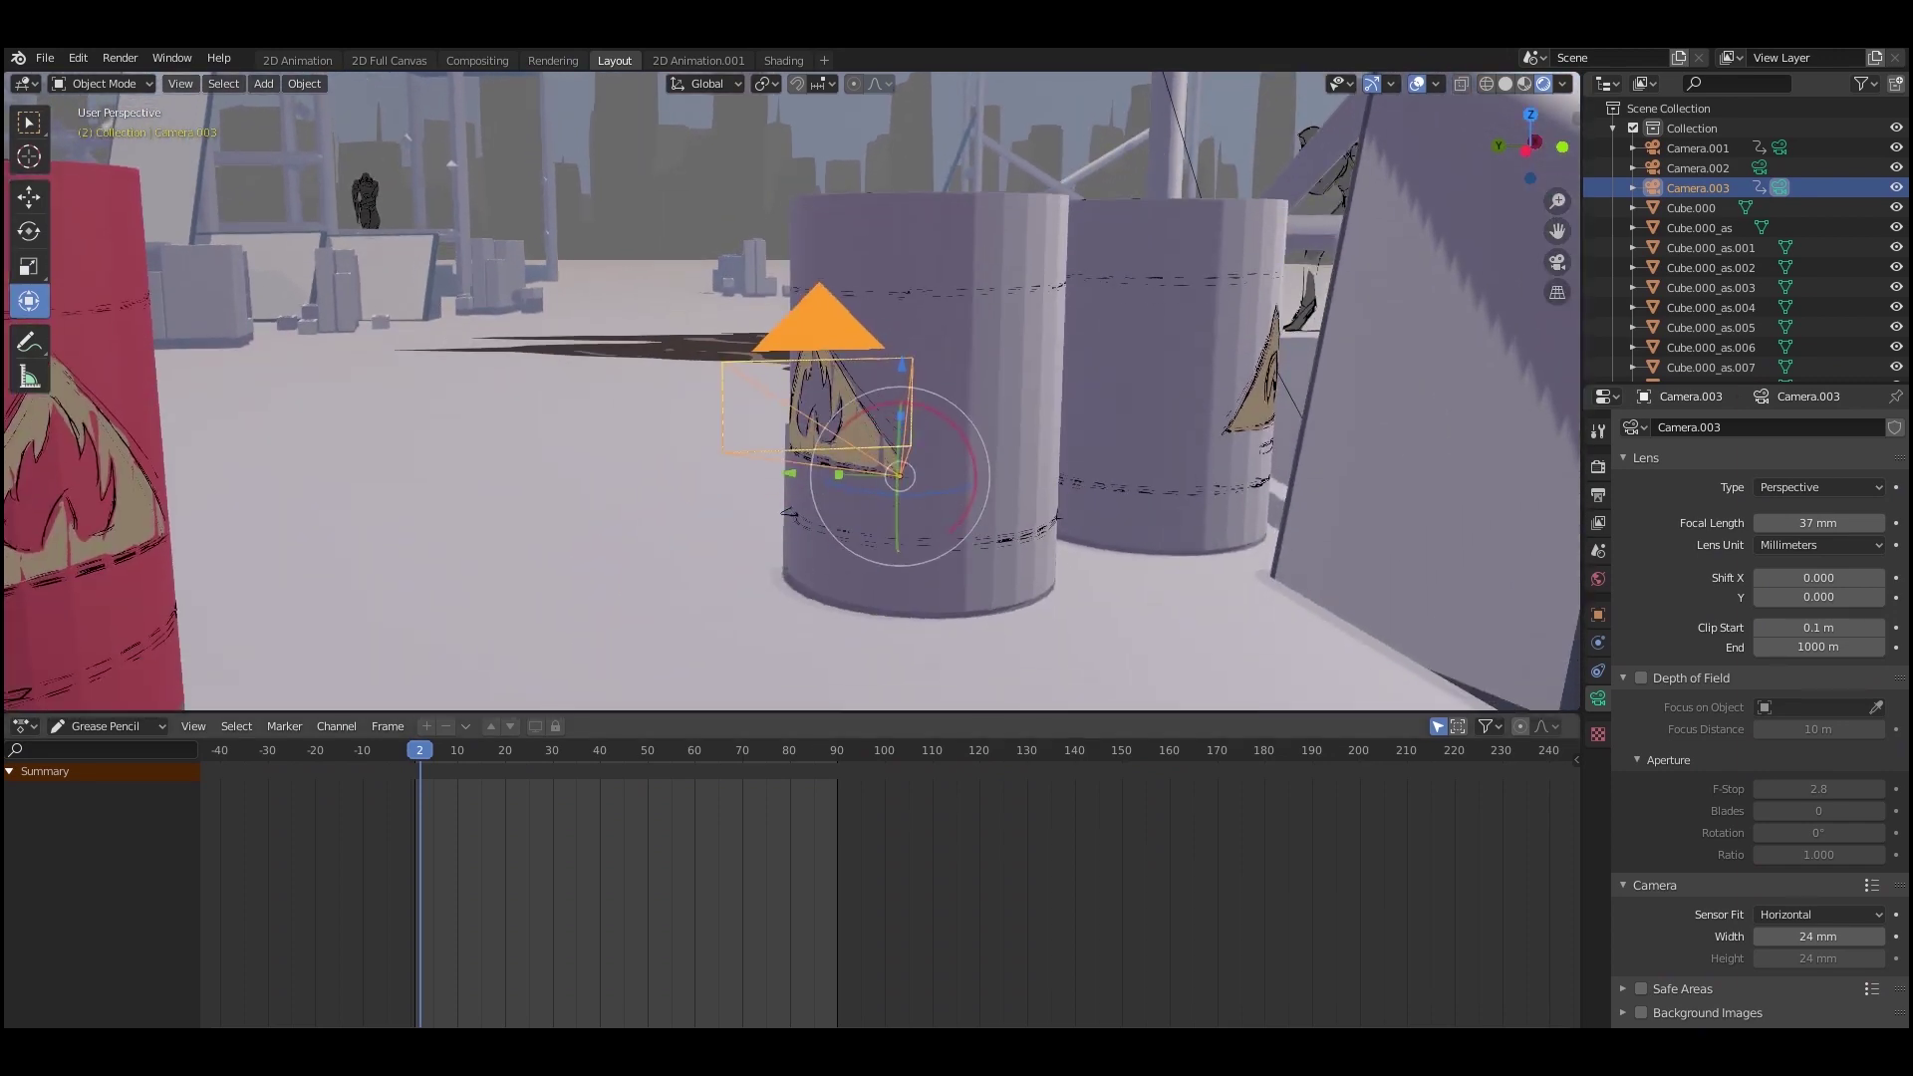
{"action": "left_click_drag", "start_coordinate": [468, 750], "coordinate": [600, 750]}
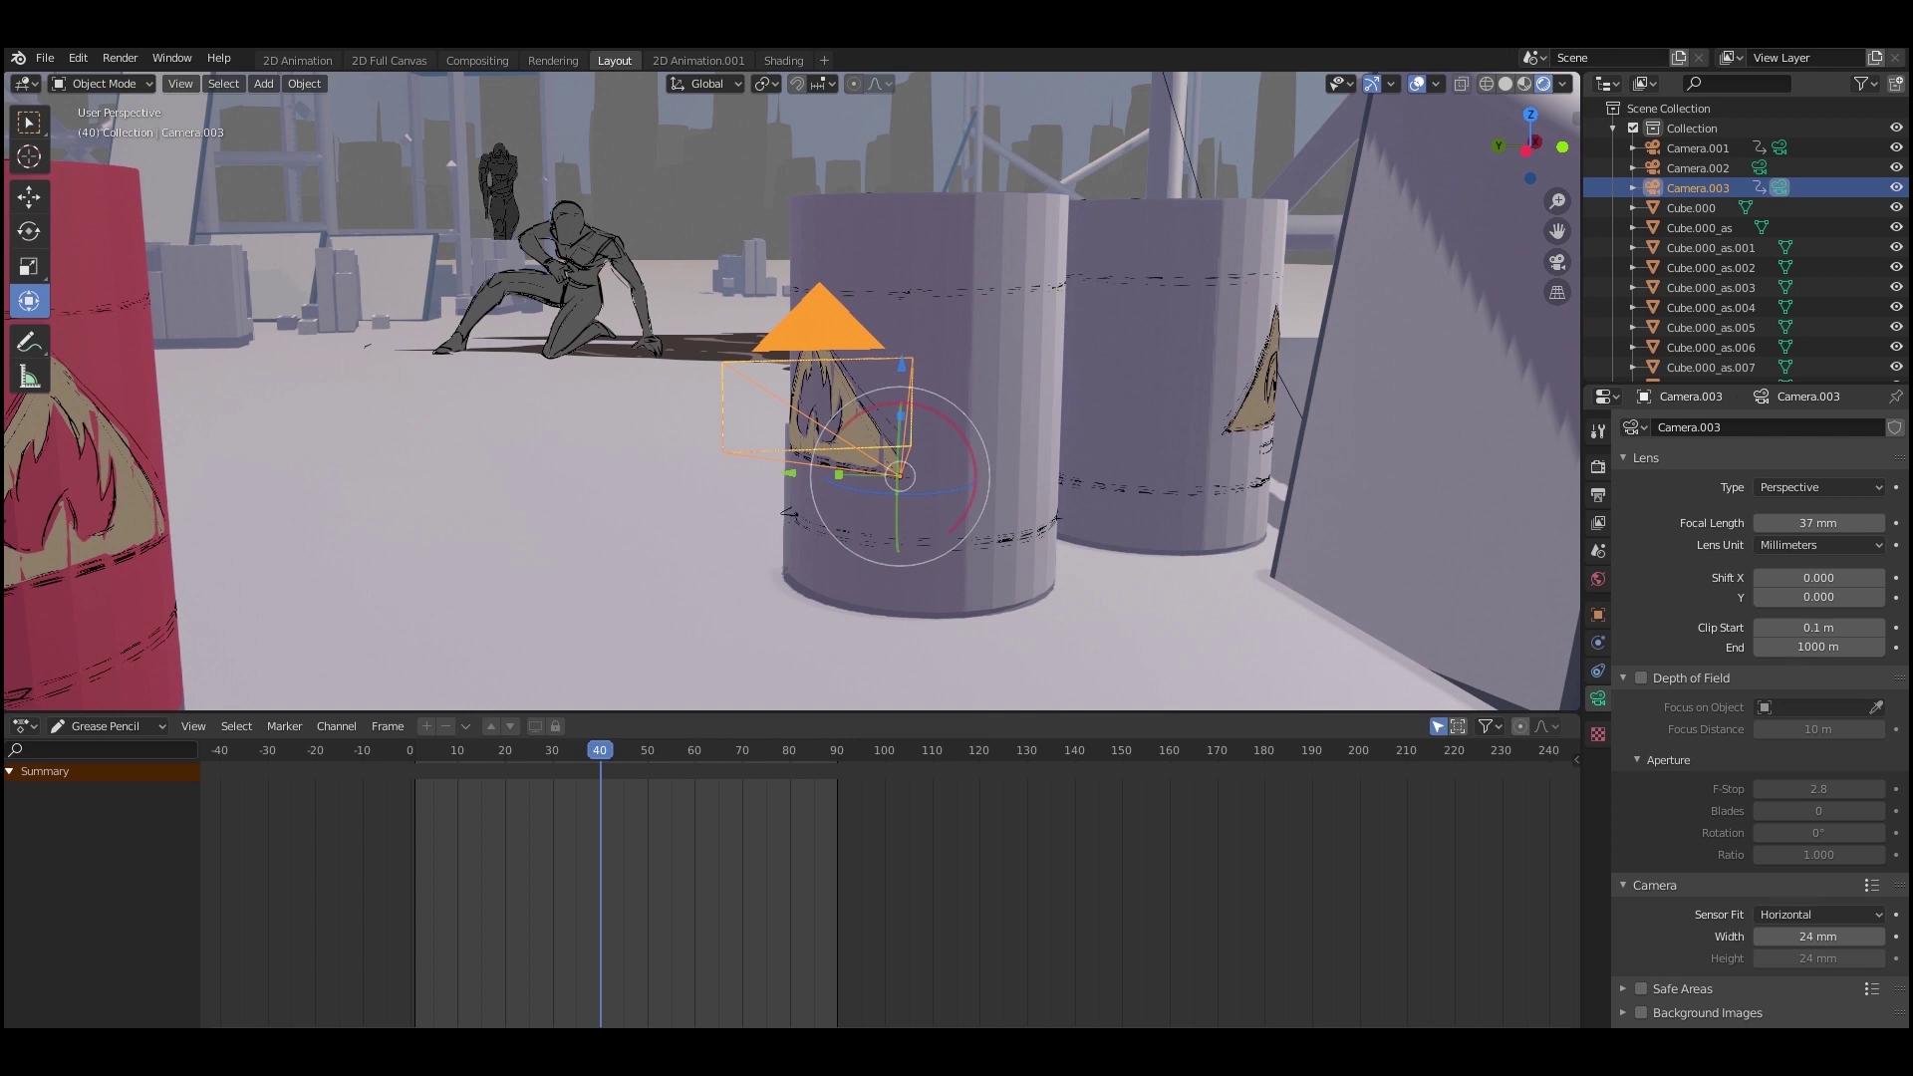
{"action": "key", "text": "KP_0"}
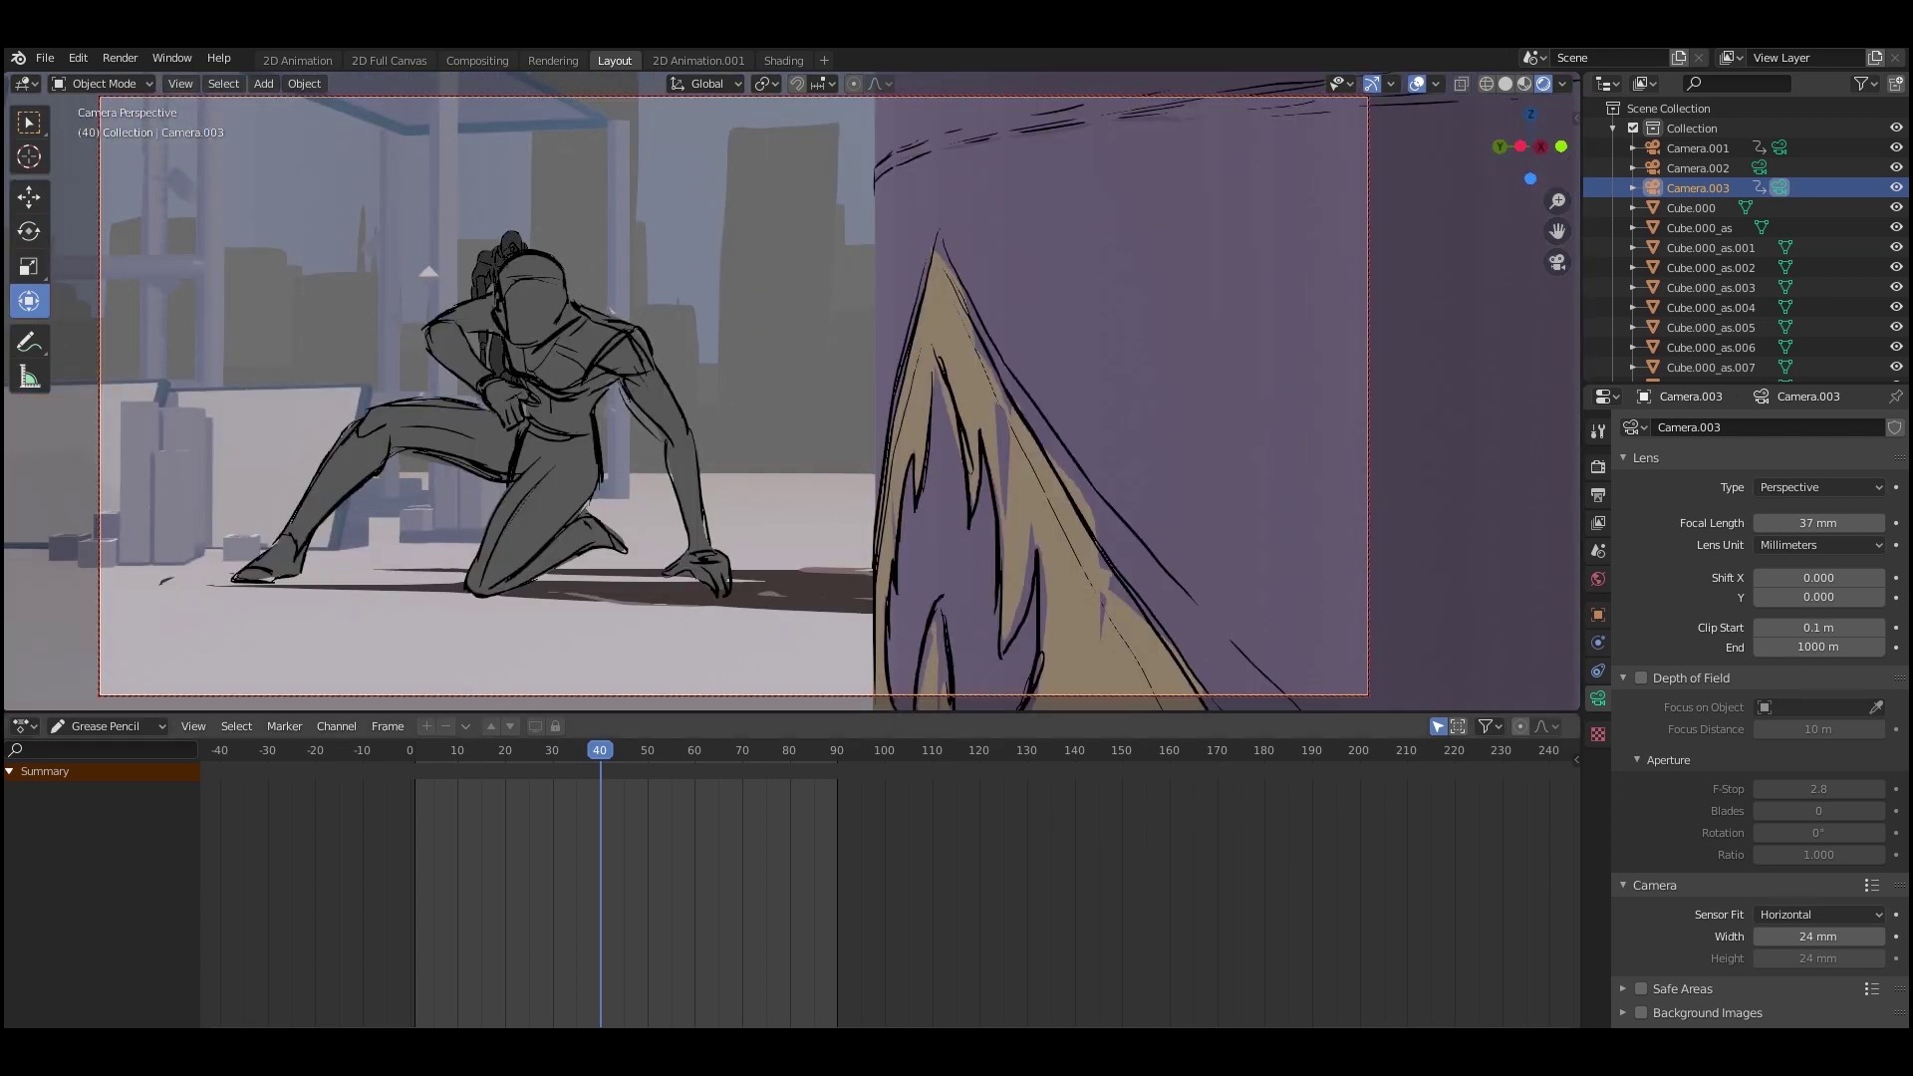
{"action": "left_click_drag", "start_coordinate": [600, 750], "coordinate": [487, 750]}
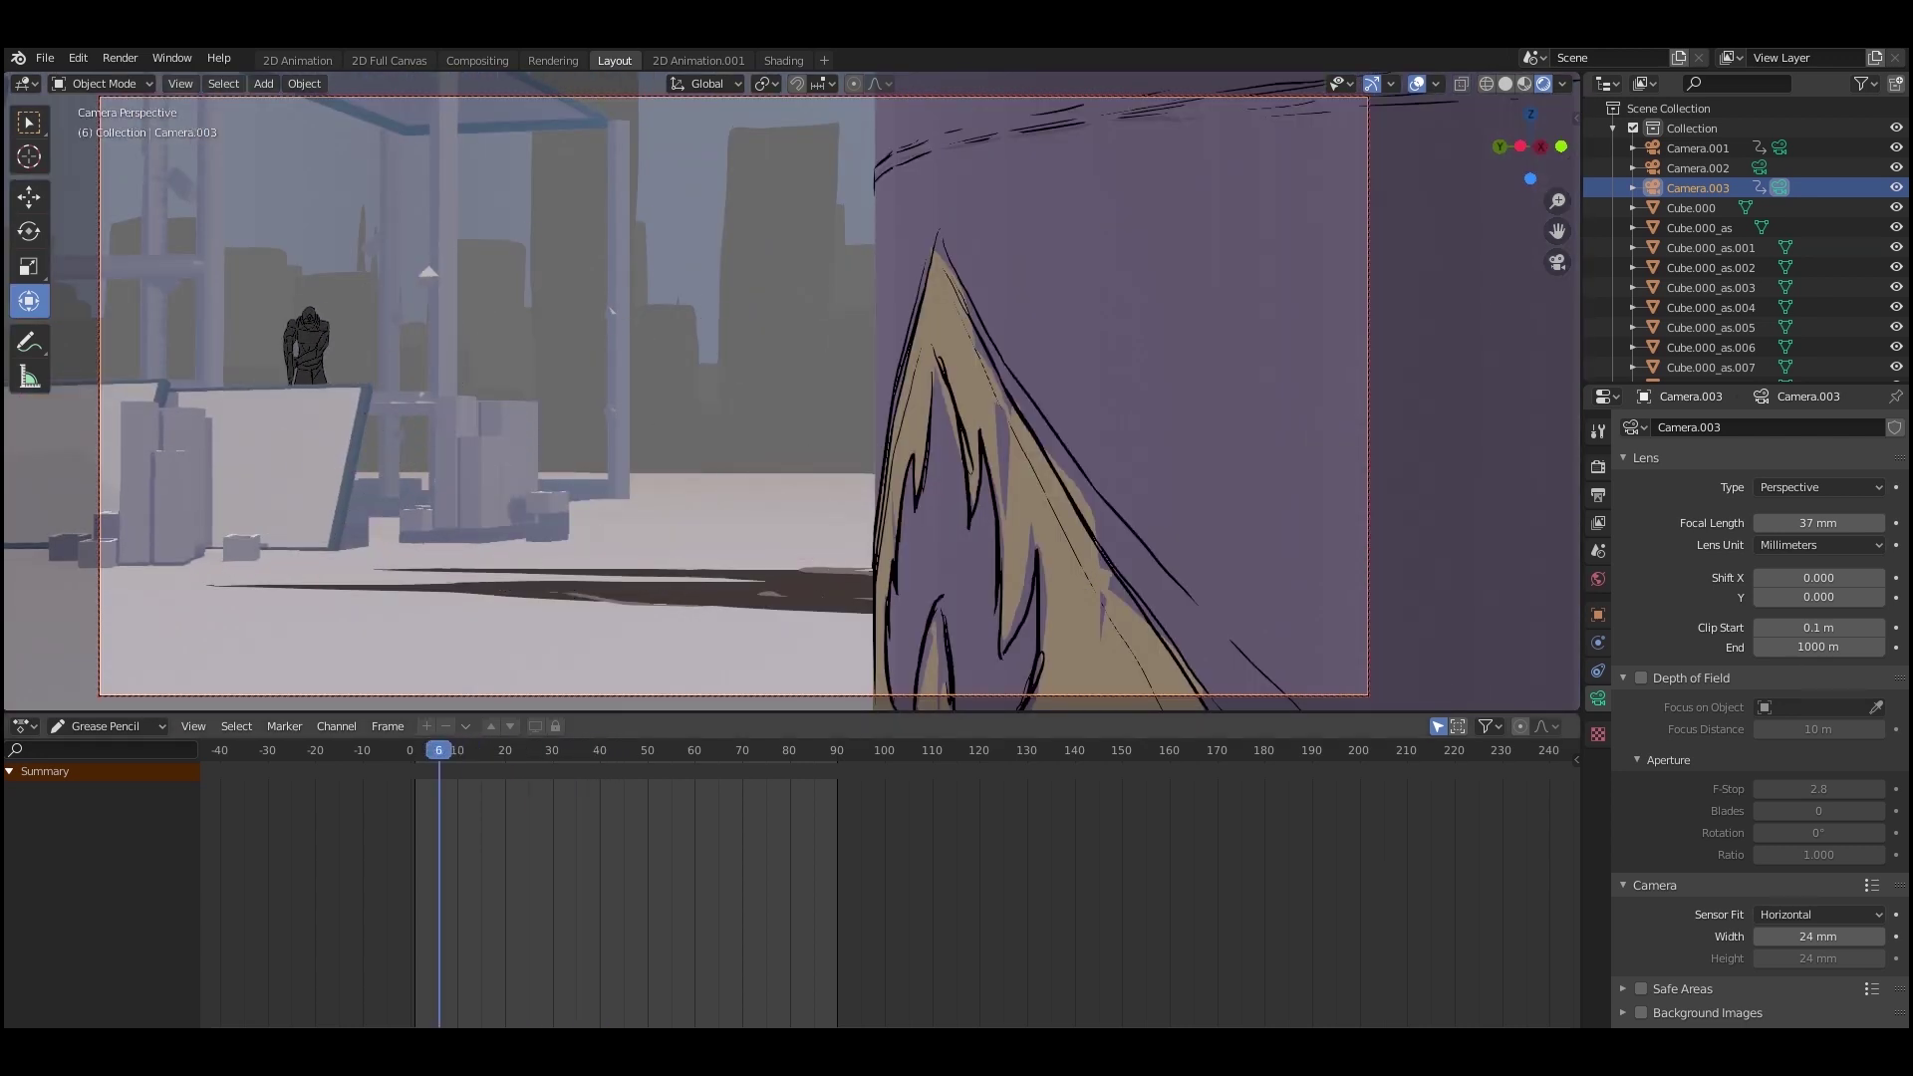
{"action": "key", "text": "space"}
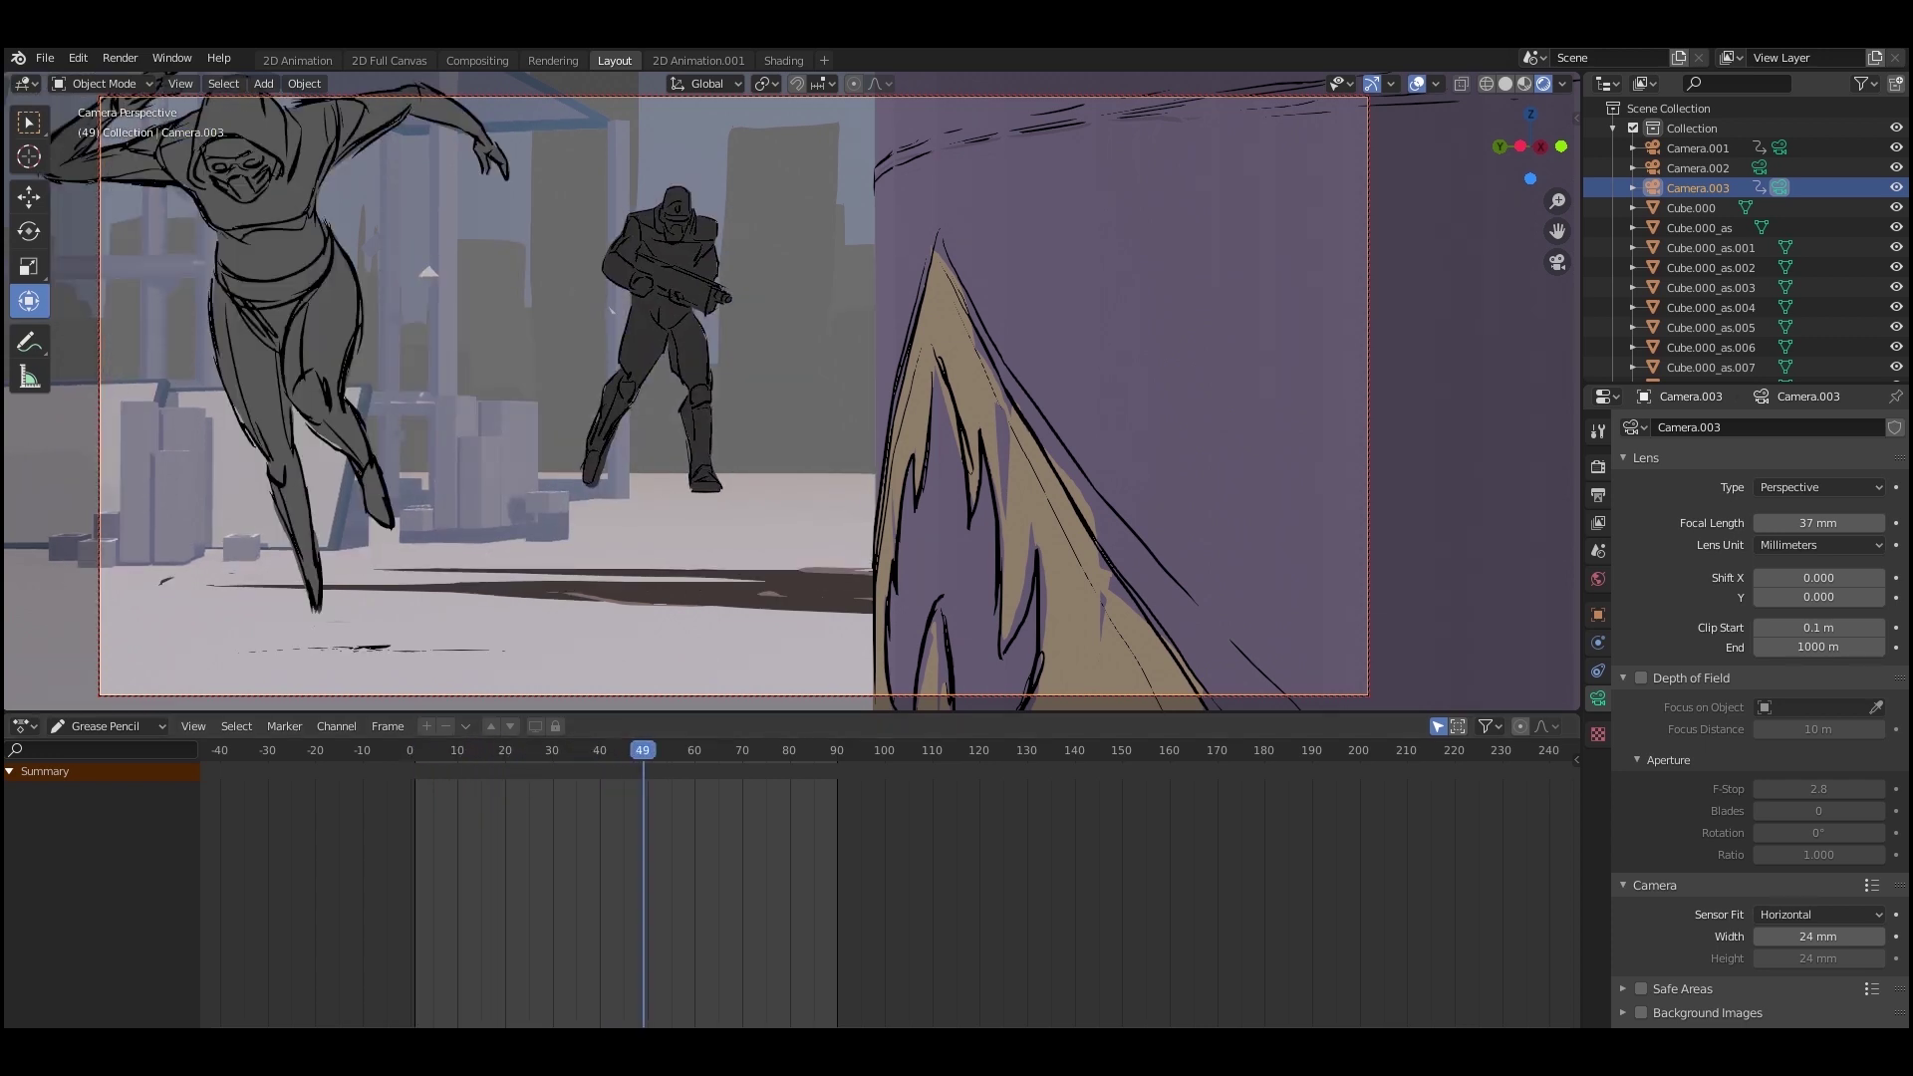
{"action": "middle_click_drag", "start_coordinate": [875, 398], "coordinate": [1136, 478], "text": "shift"}
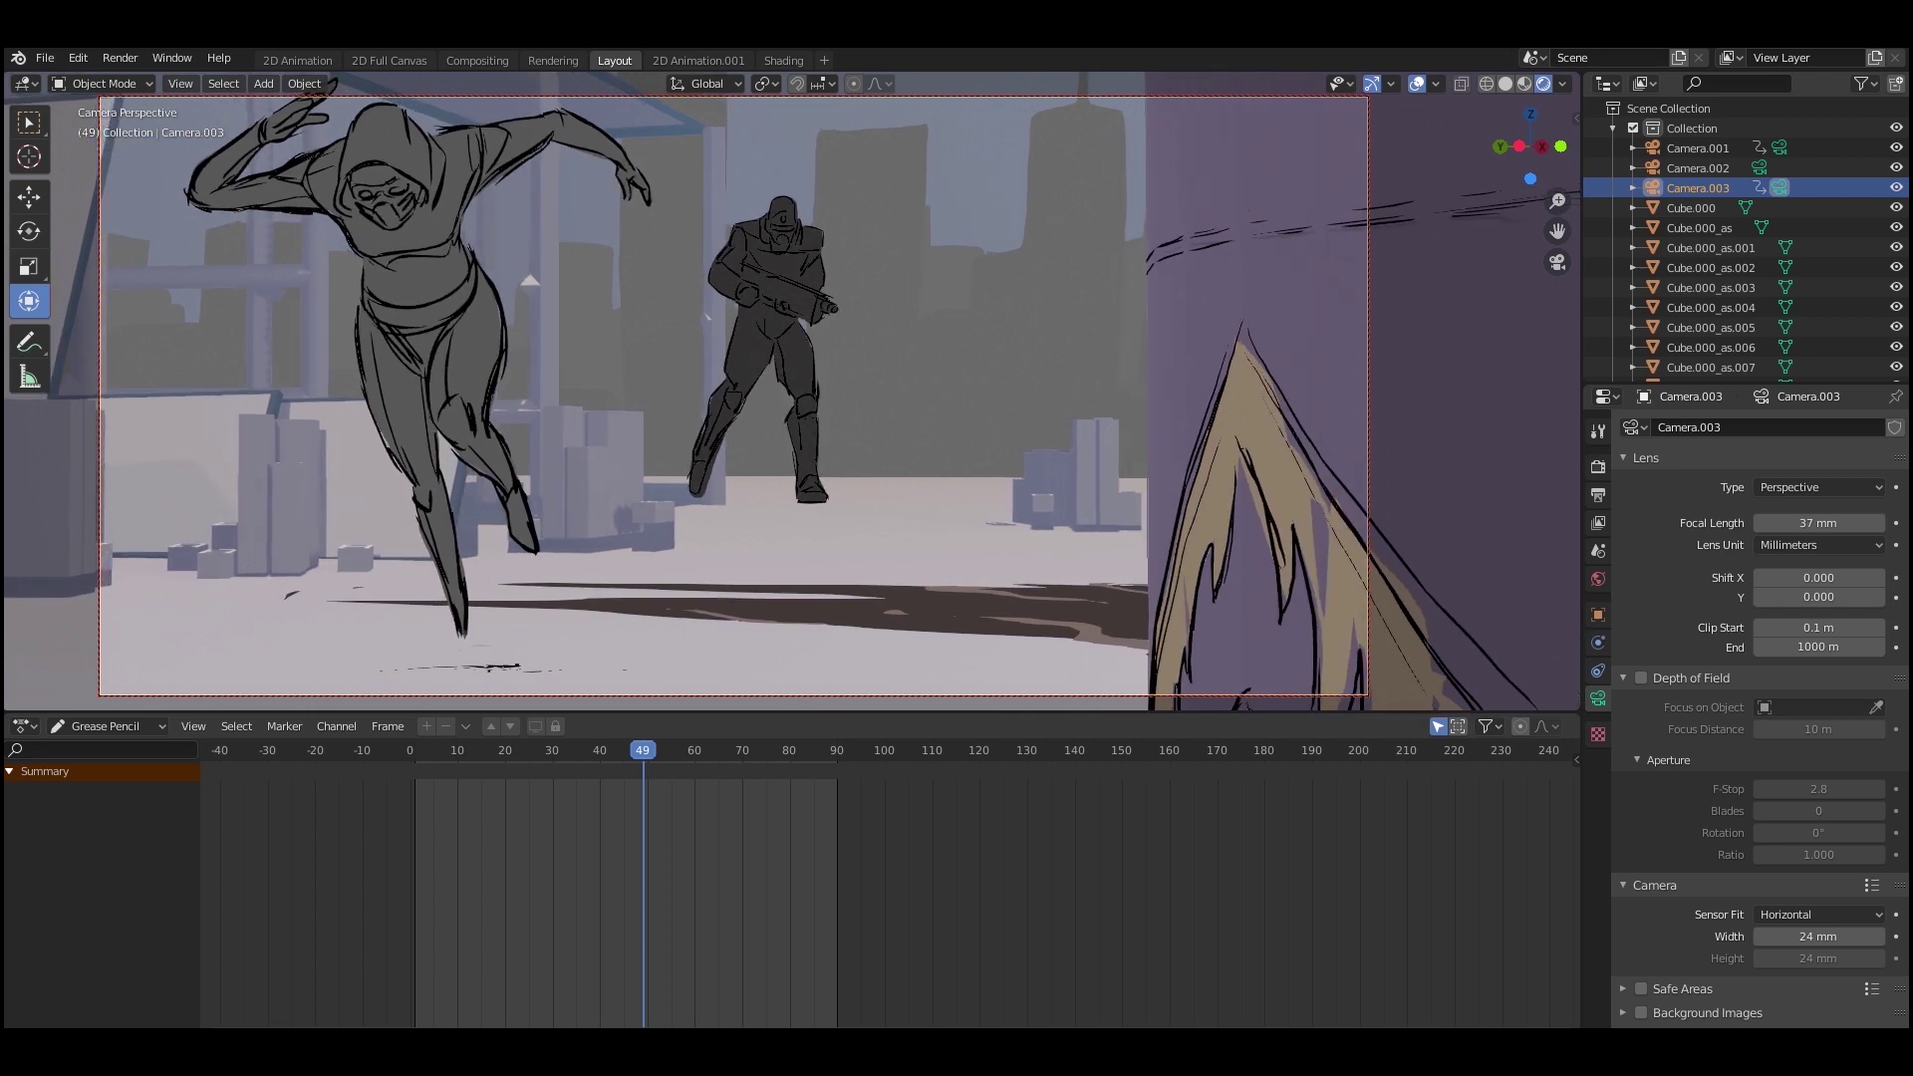
Keyframe Camera.003's adjusted framing at frame 49 and scrub through the surrounding frames to check the camera move
{"action": "key", "text": "i"}
{"action": "left_click", "coordinate": [730, 663]}
{"action": "left_click", "coordinate": [586, 749]}
{"action": "left_click_drag", "start_coordinate": [586, 750], "coordinate": [676, 749]}
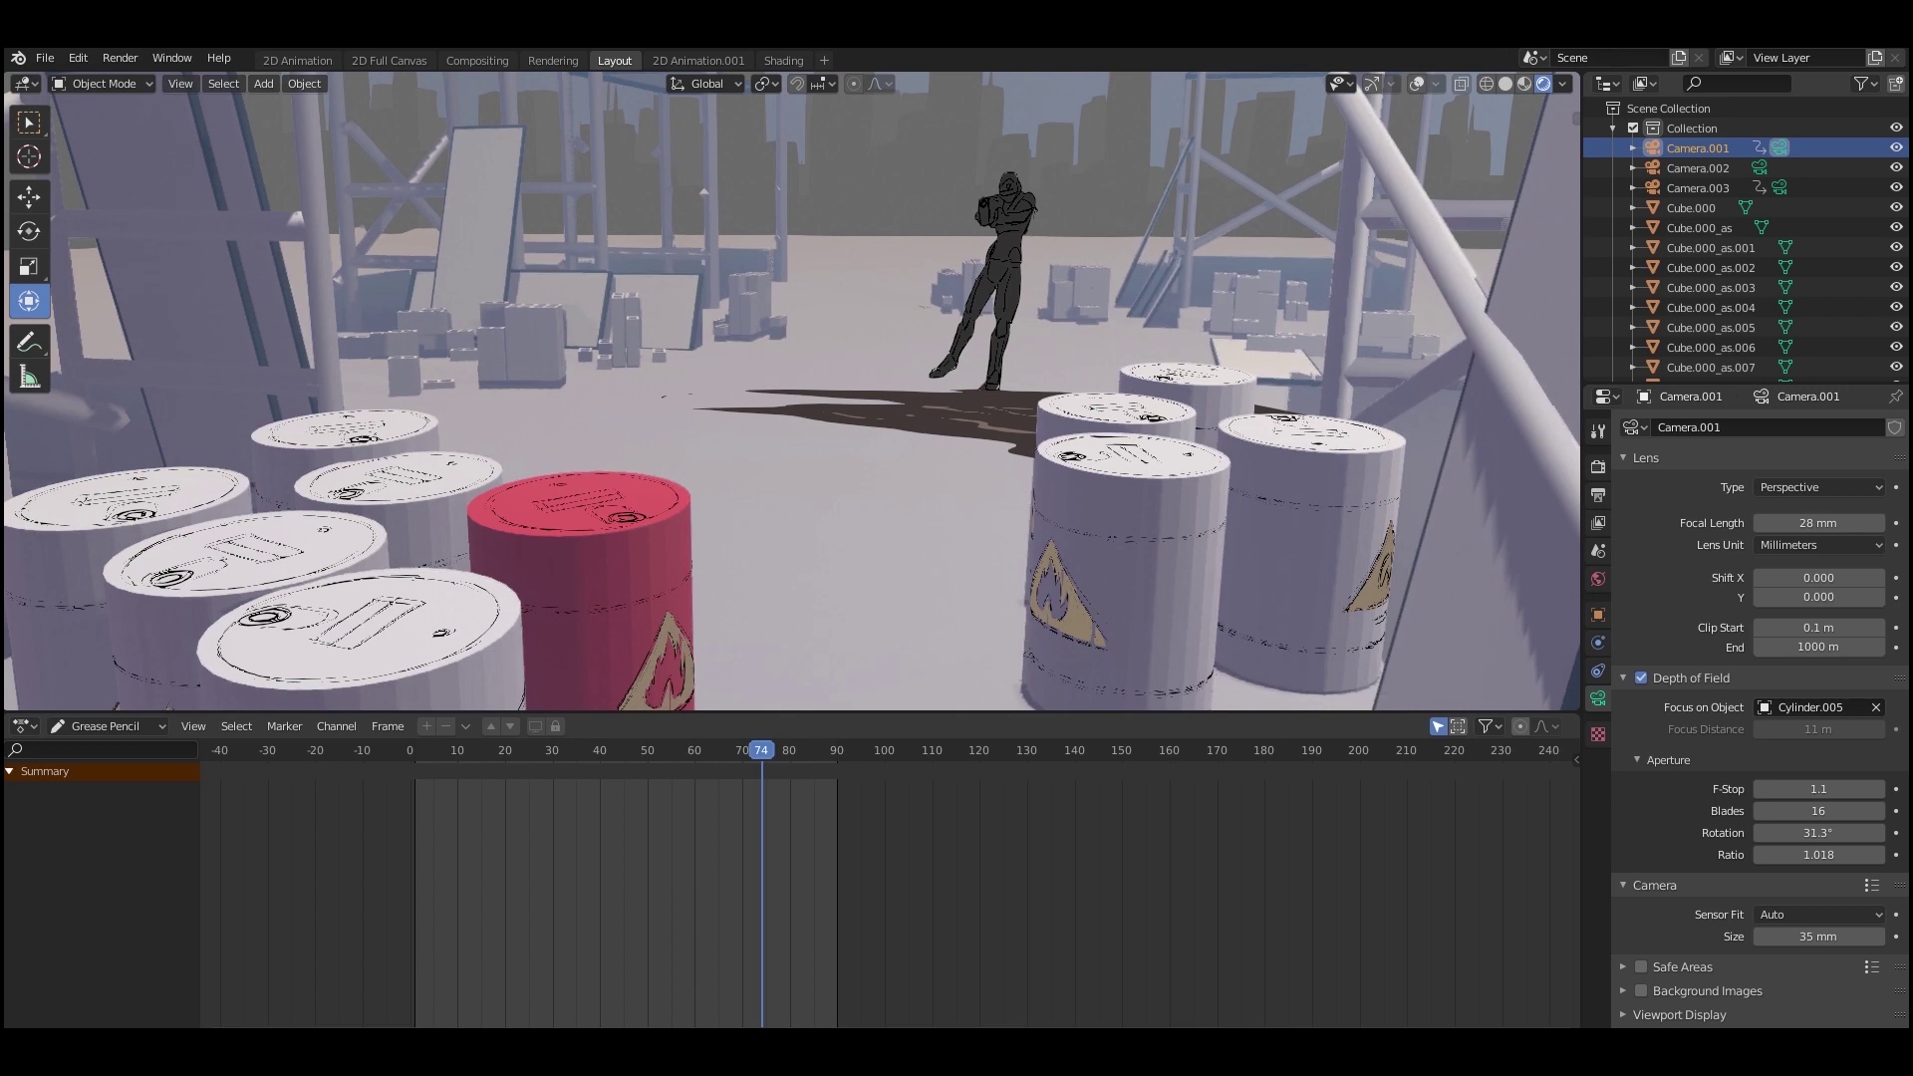
Leave the Camera.001 view and examine the animated set from above and from ground level
{"action": "middle_click_drag", "start_coordinate": [792, 391], "coordinate": [837, 371]}
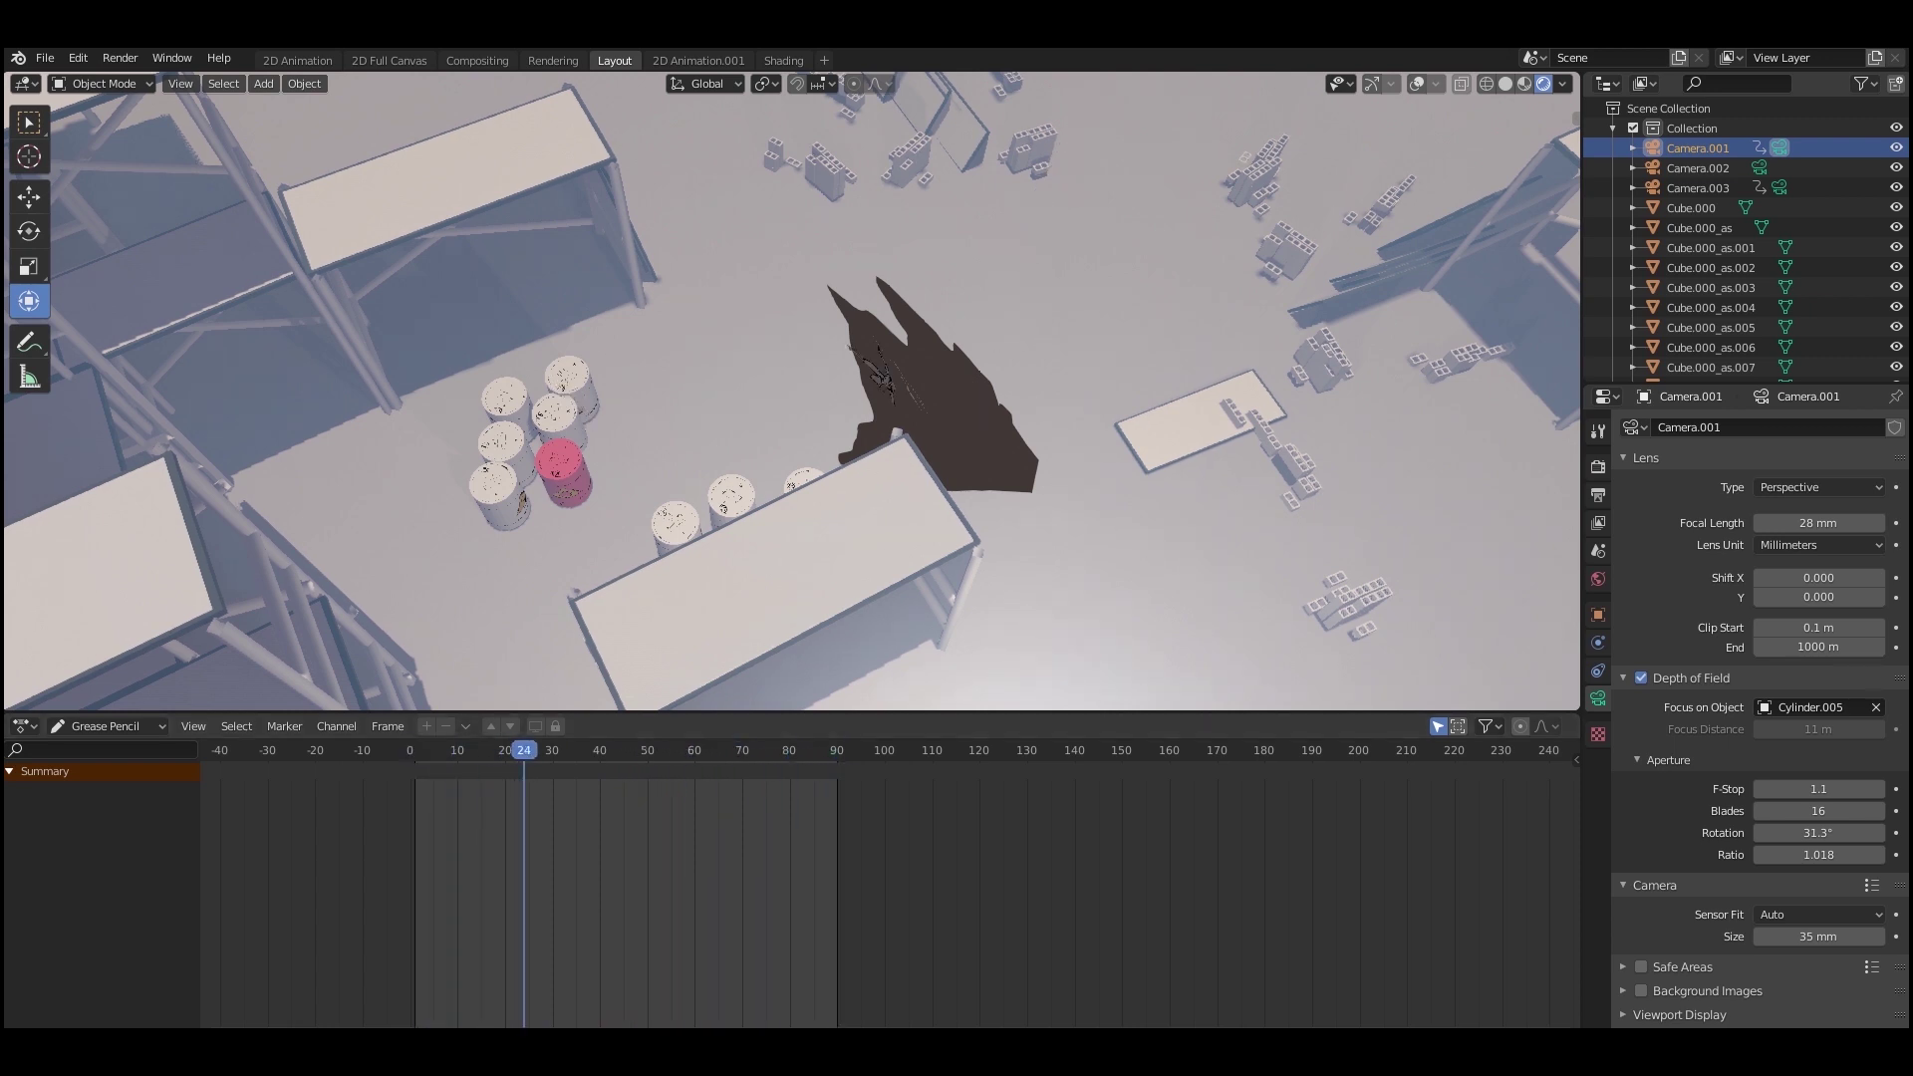
{"action": "middle_click_drag", "start_coordinate": [791, 392], "coordinate": [902, 428]}
{"action": "scroll", "coordinate": [791, 391], "scroll_direction": "down", "scroll_amount": 3}
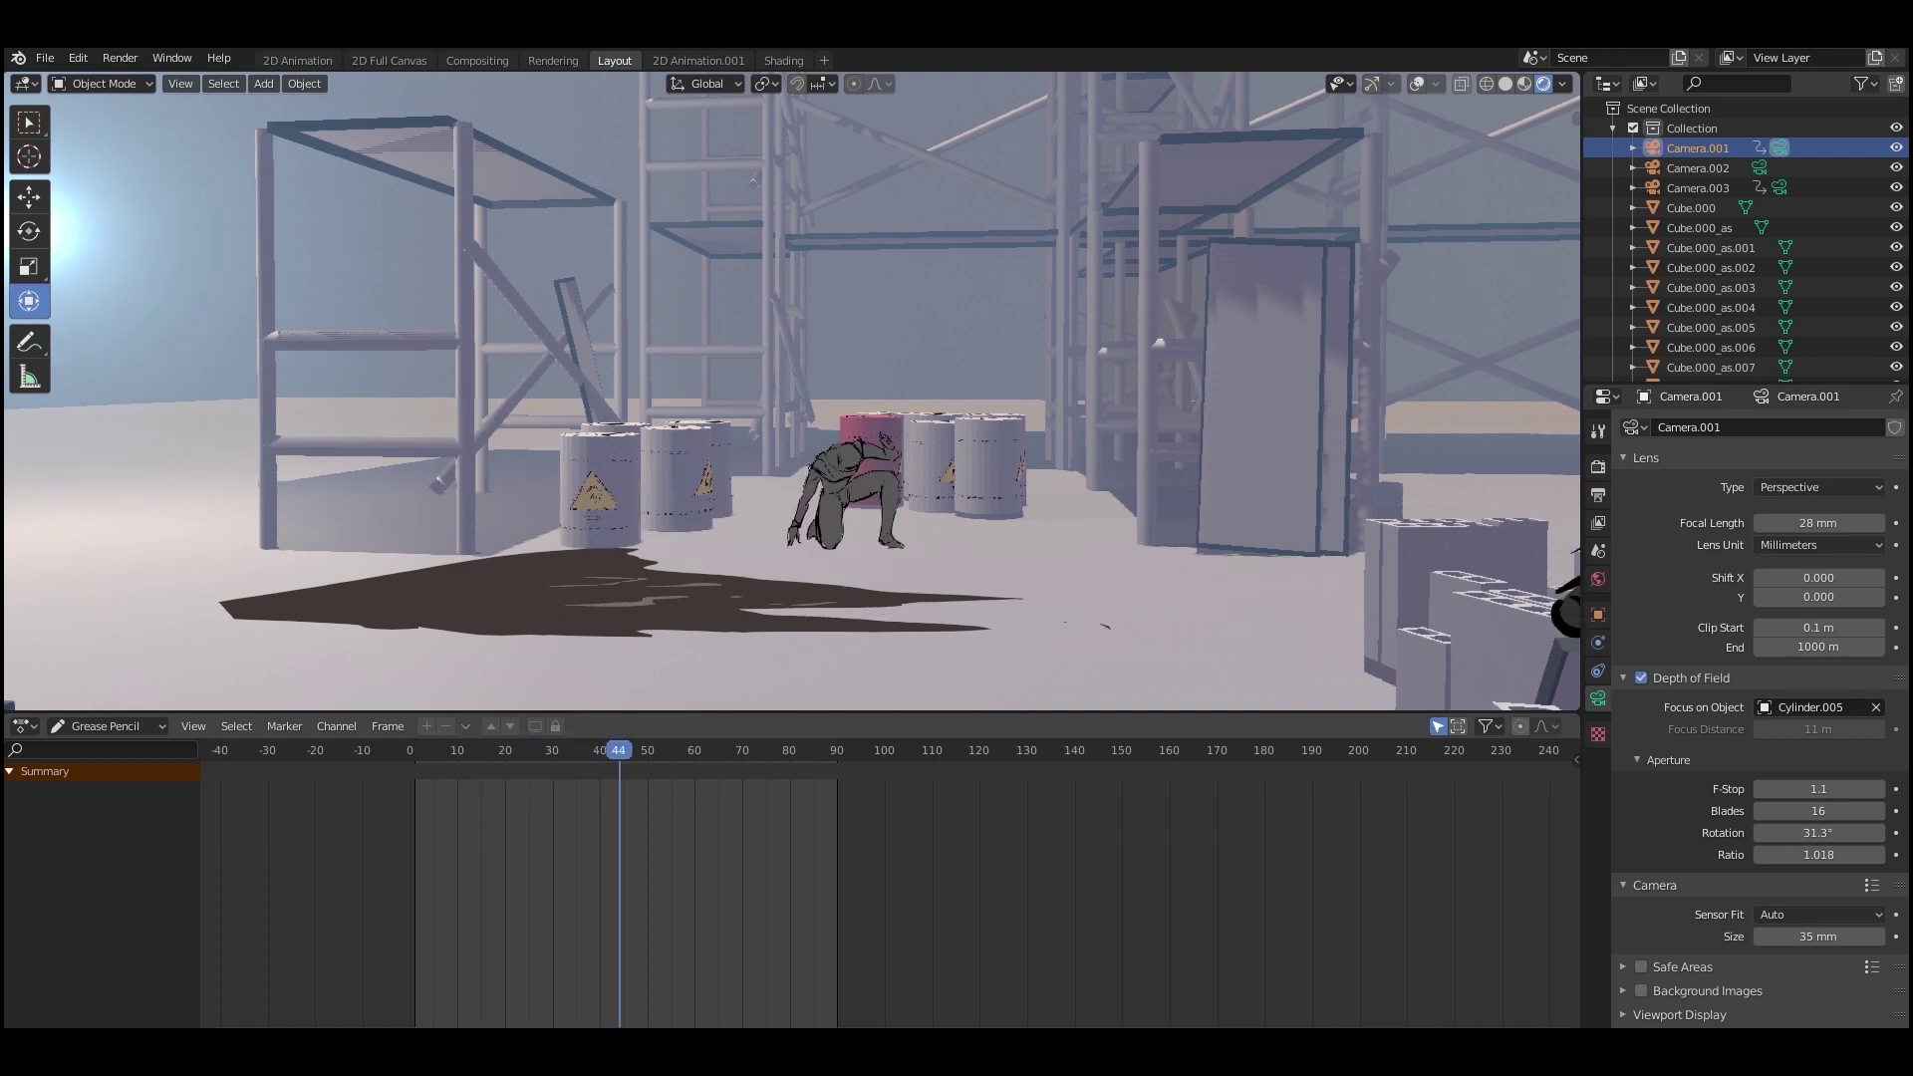
Set the interpolation mode of GPencil.003's object transform keyframes to Linear and play the animation to its end
{"action": "middle_click_drag", "start_coordinate": [888, 897], "coordinate": [738, 897]}
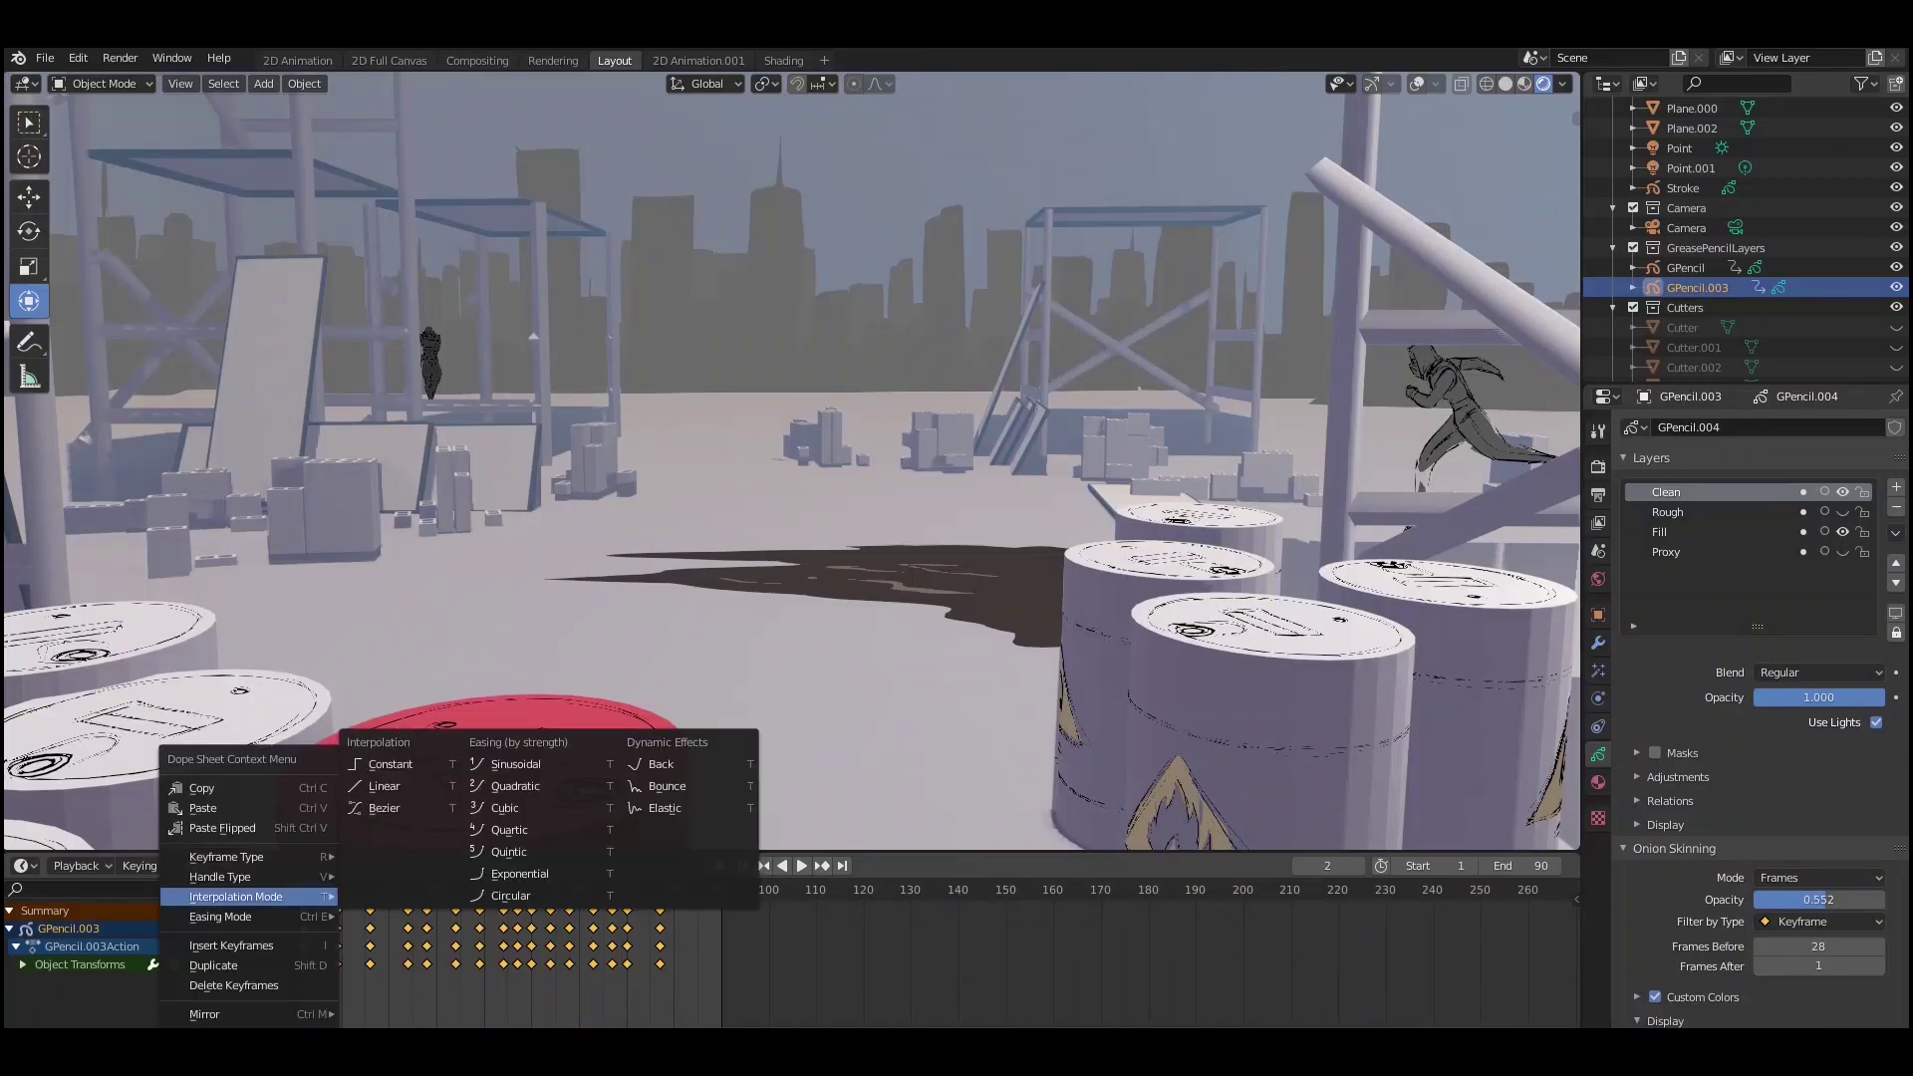
{"action": "mouse_move", "coordinate": [249, 897]}
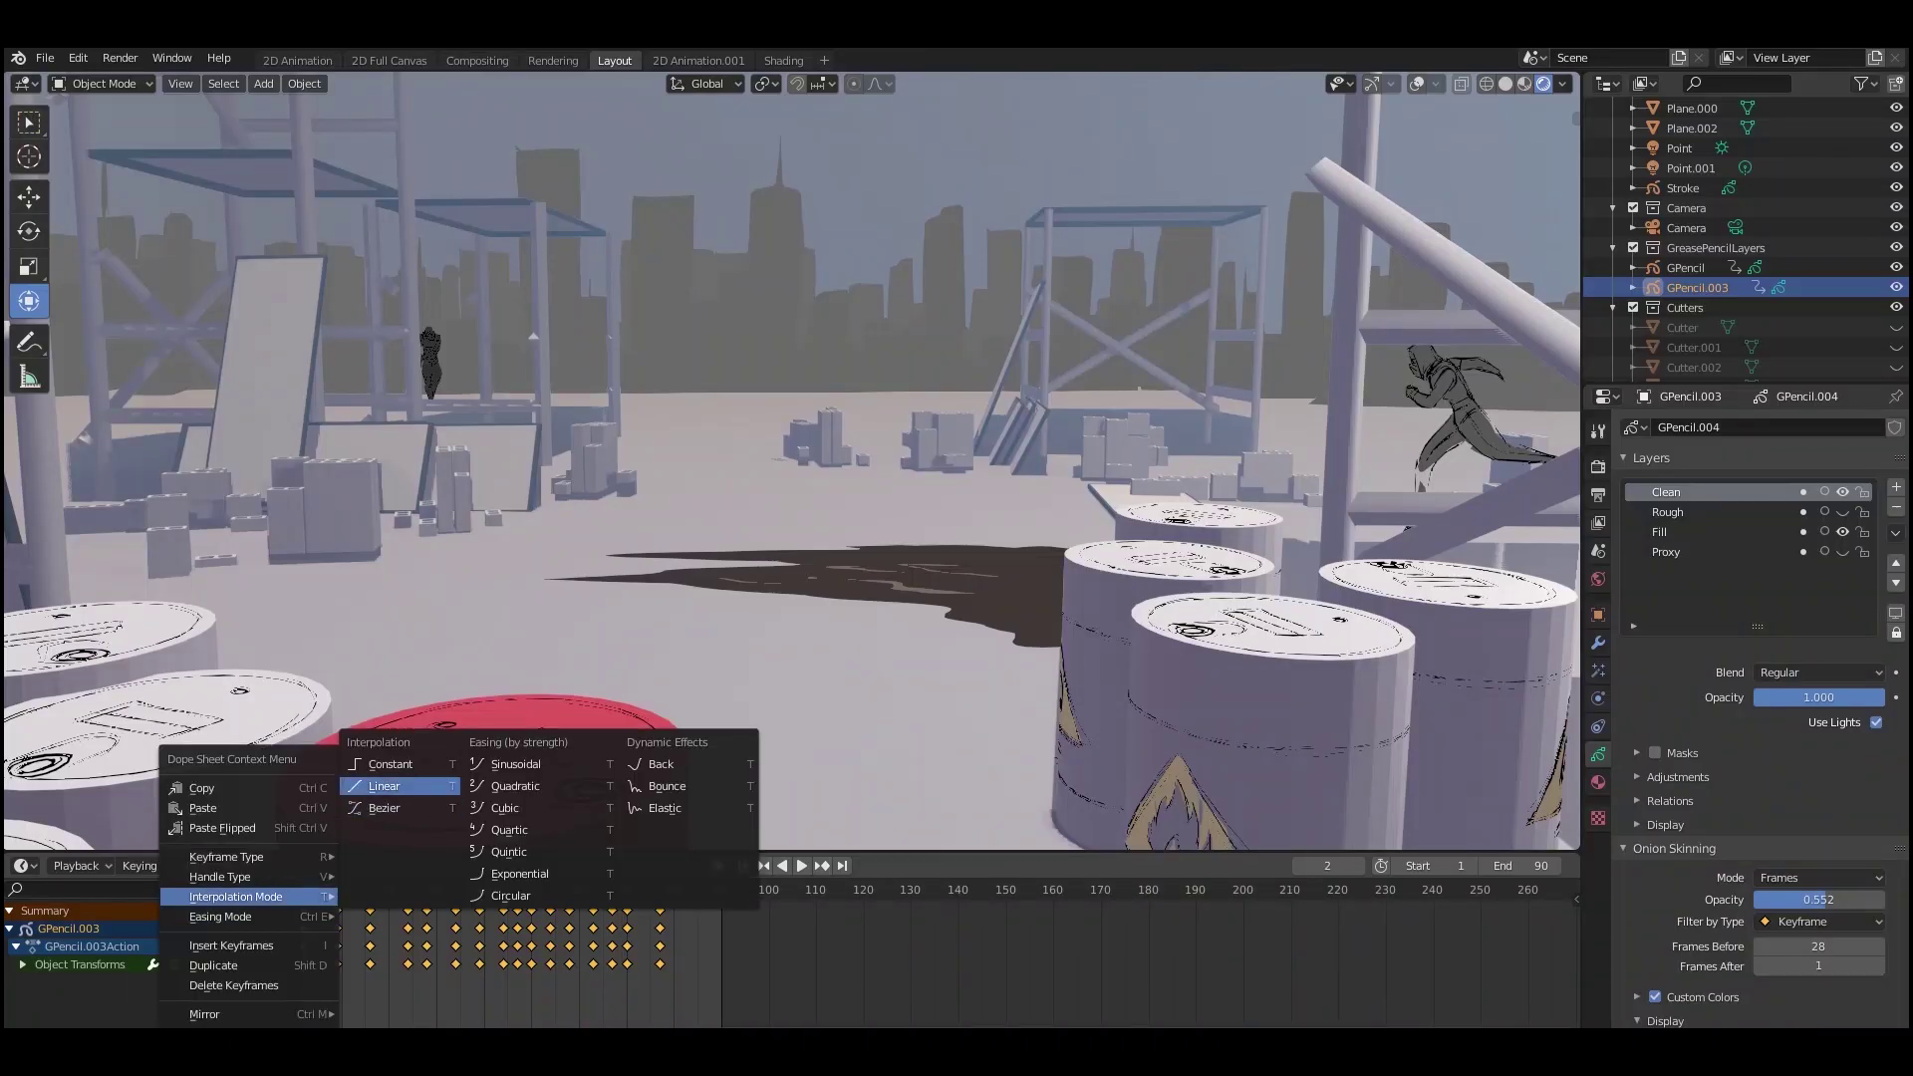
{"action": "left_click", "coordinate": [383, 787]}
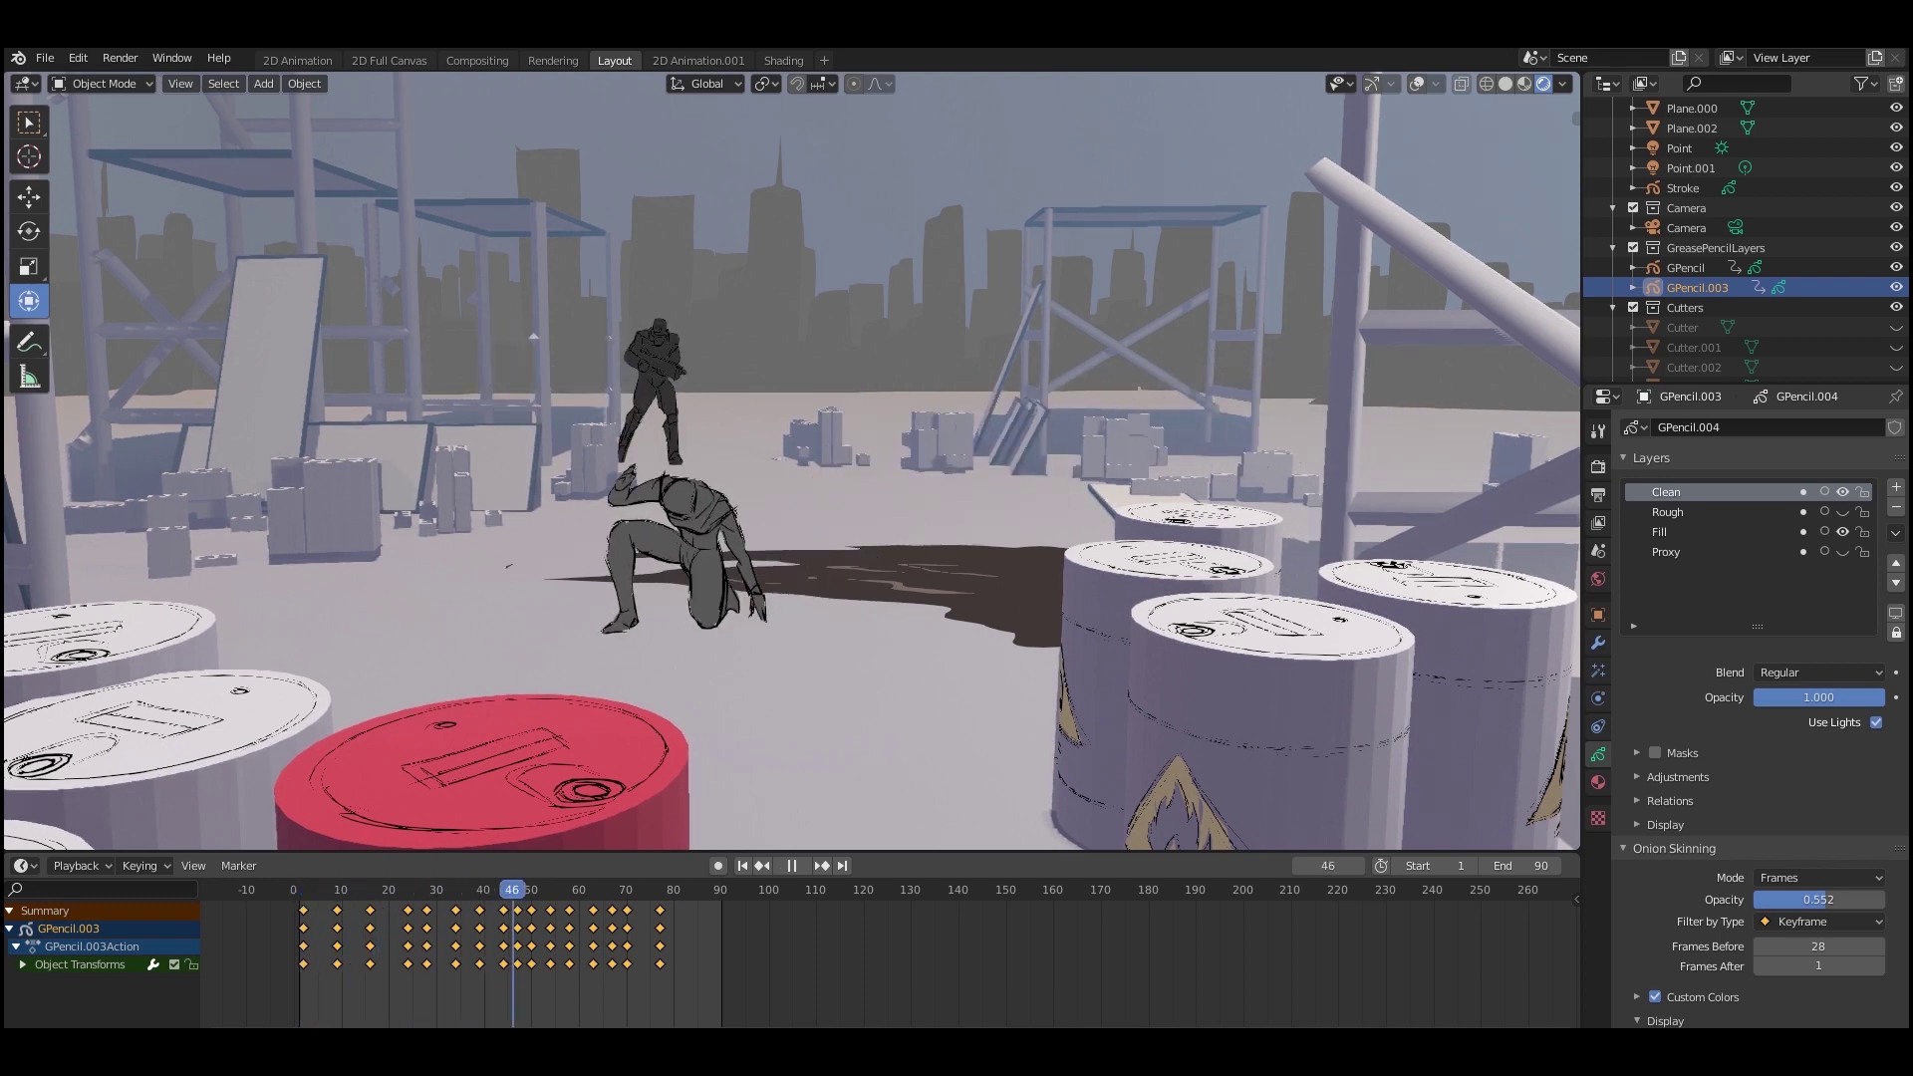
{"action": "key", "text": "space"}
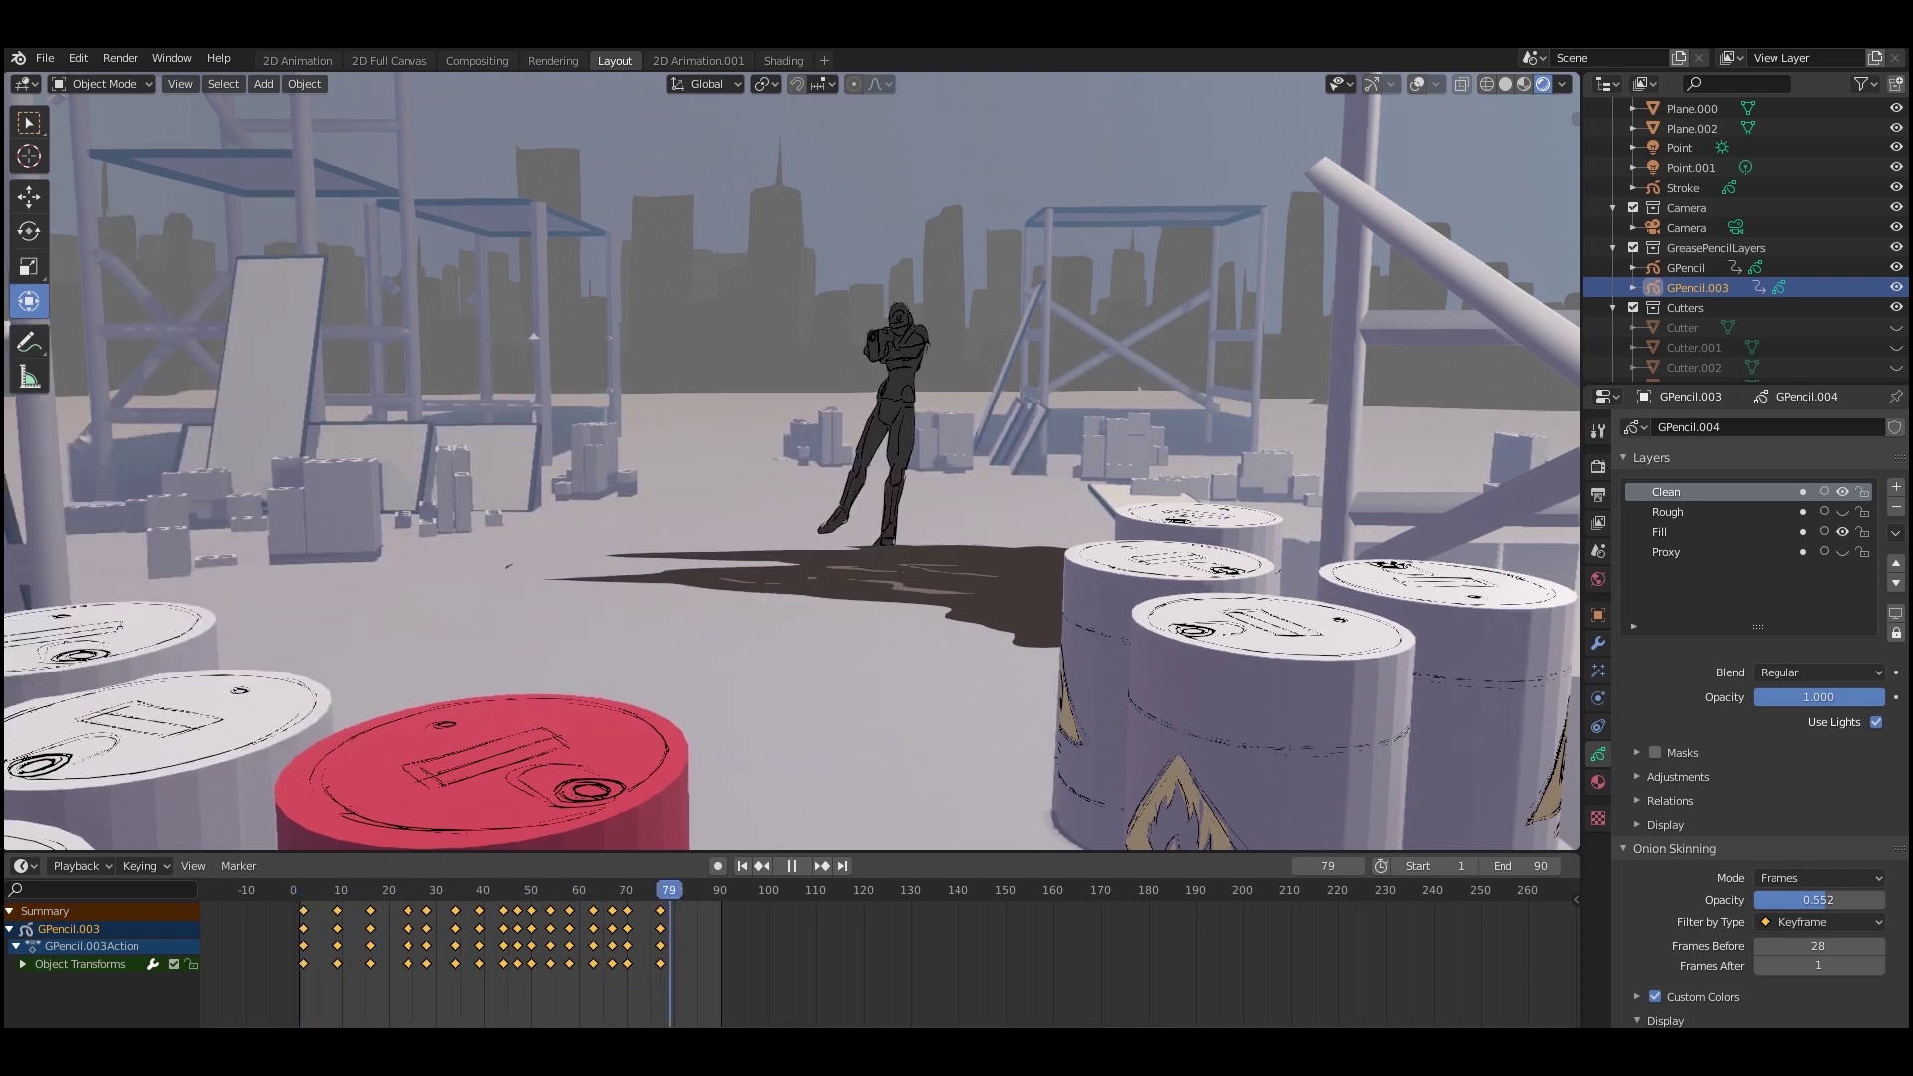
{"action": "key", "text": "space"}
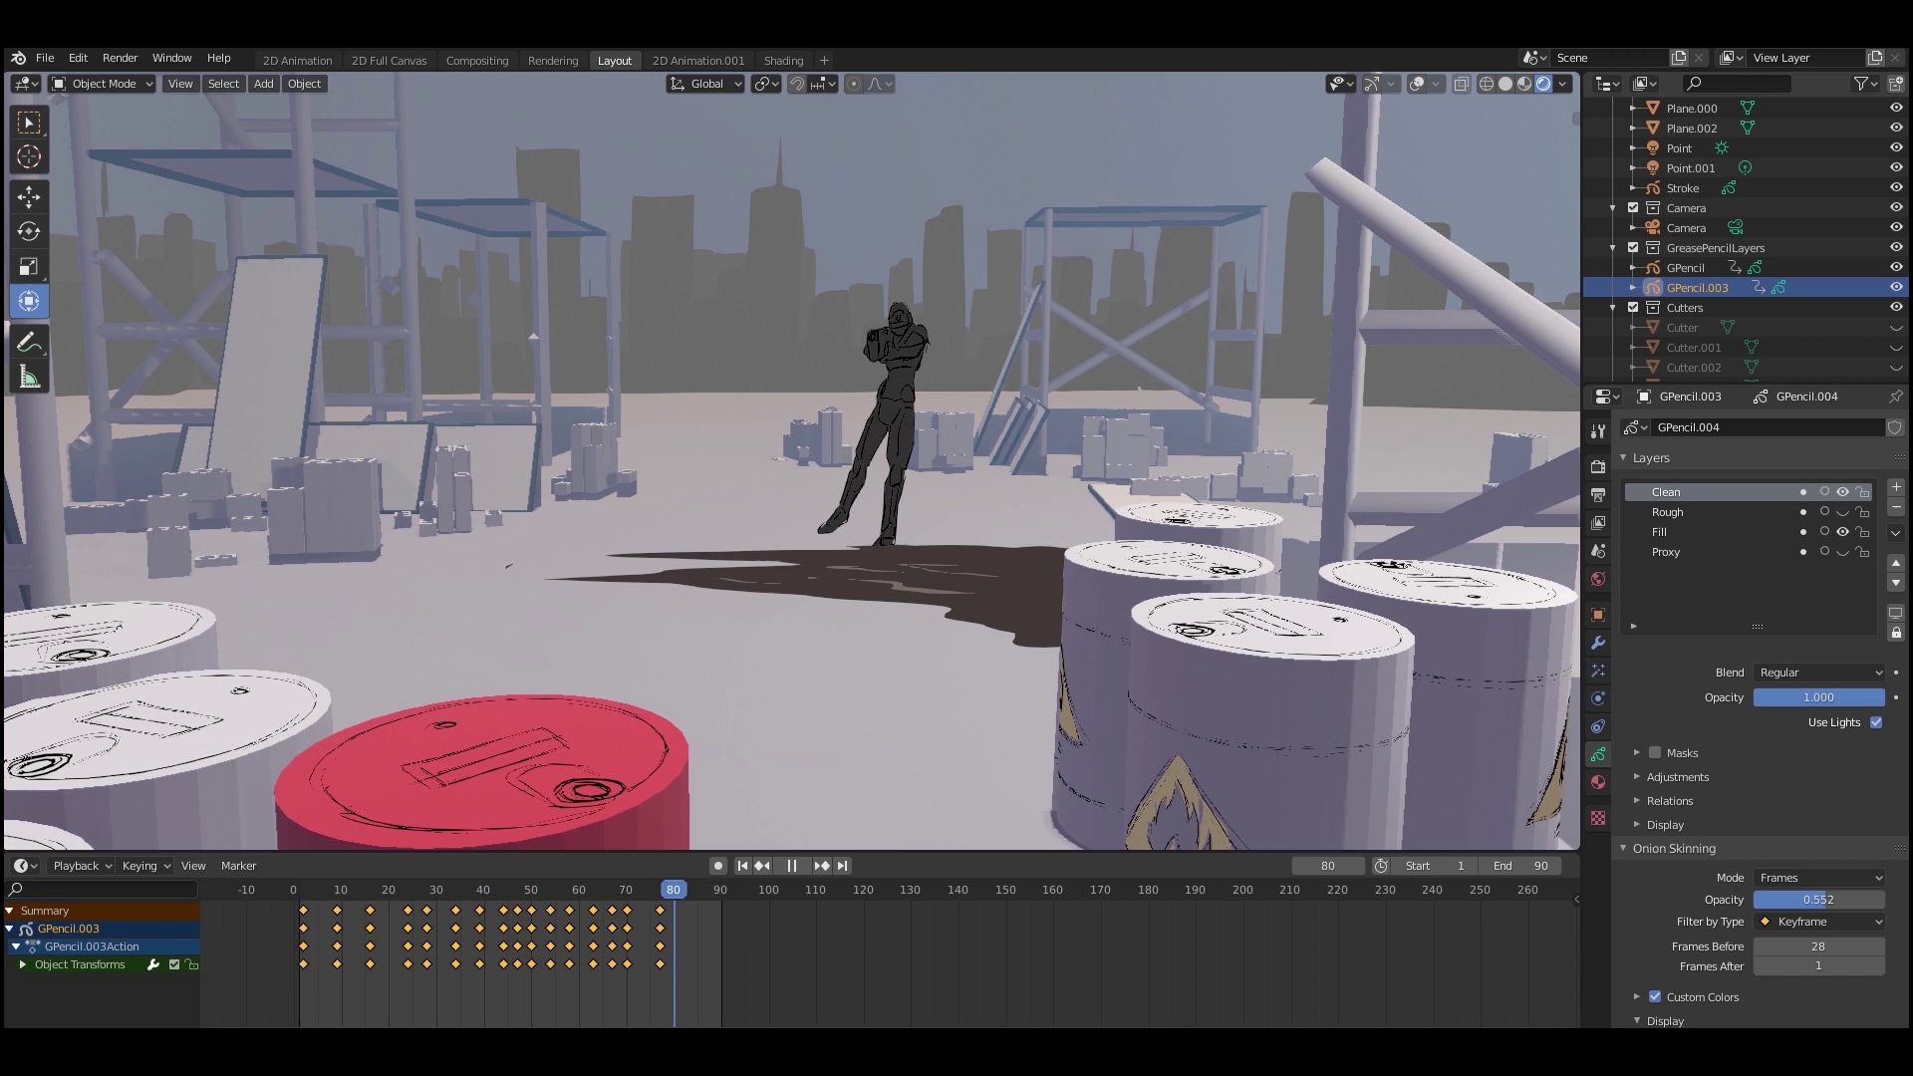
{"action": "key", "text": "space"}
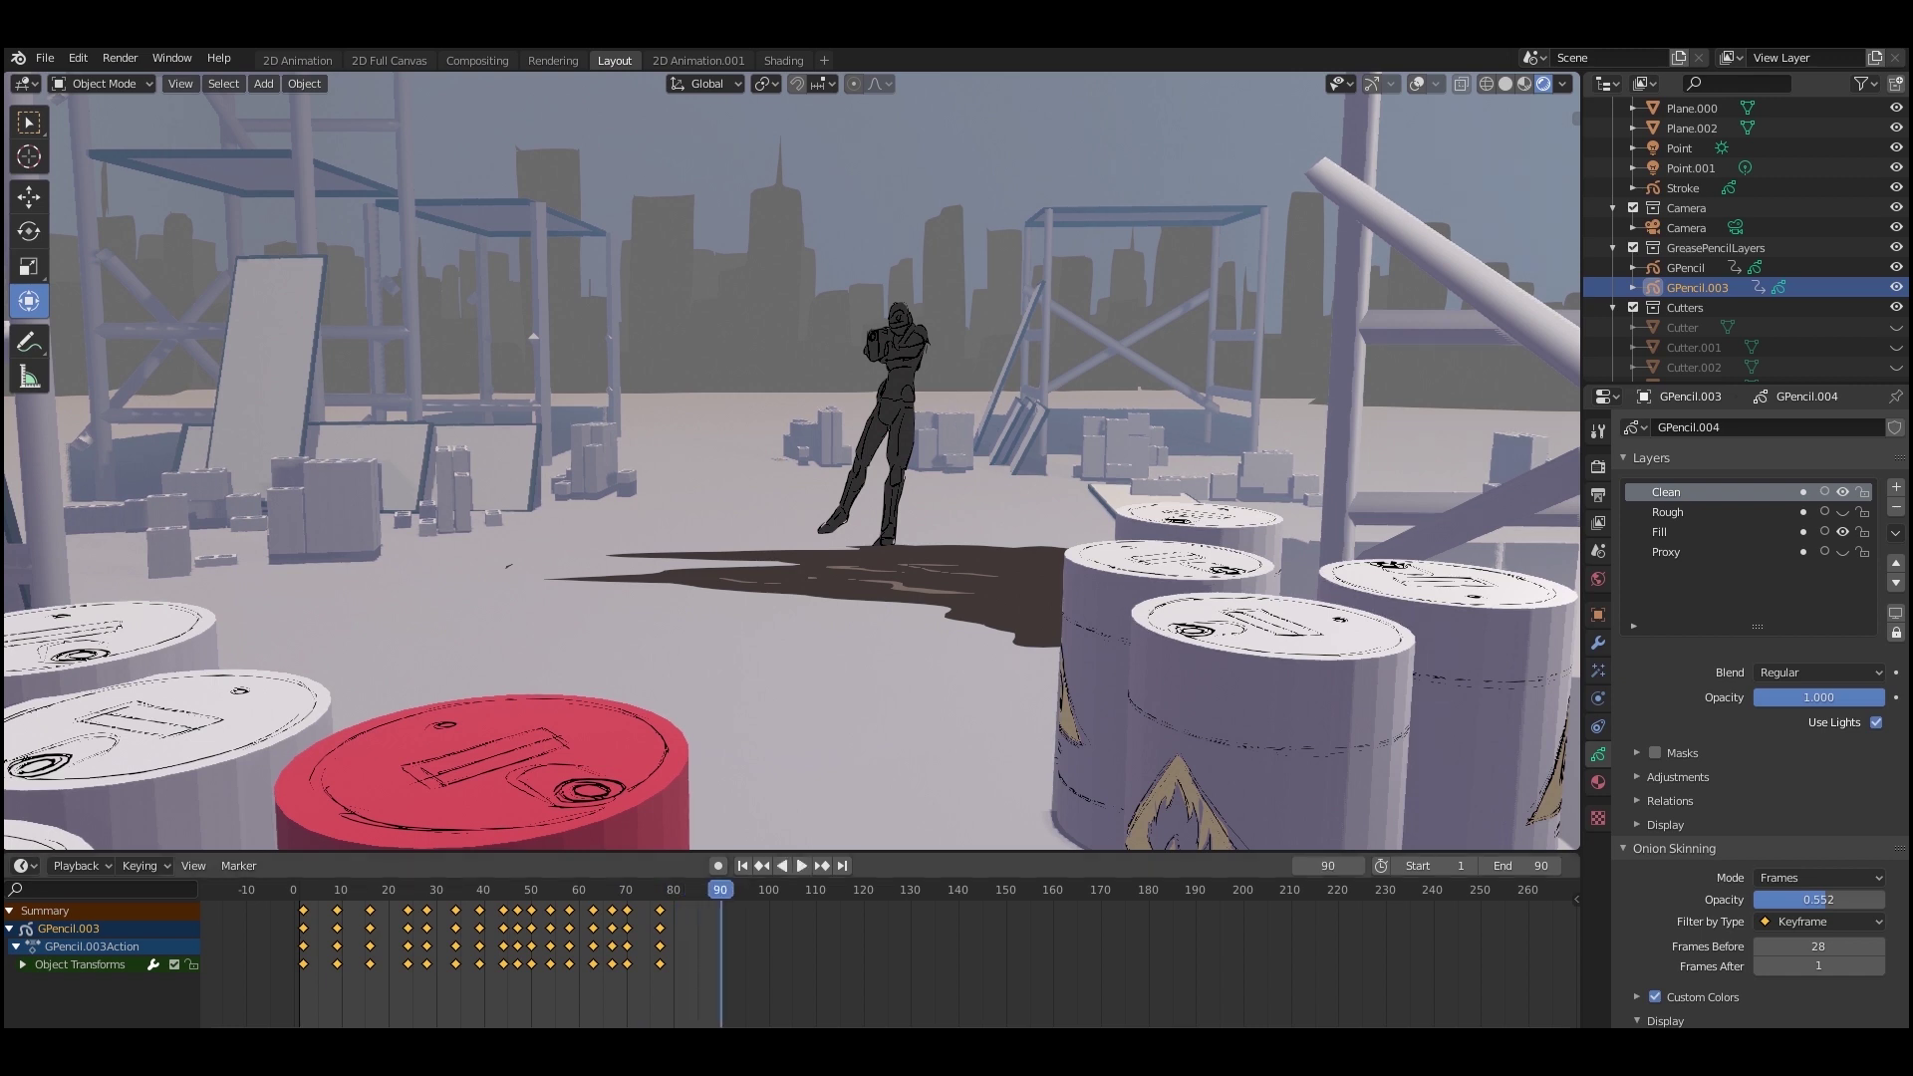
Switch GPencil.003's object transform keyframes to Constant interpolation and play the animation to check the stepped motion
{"action": "right_click", "coordinate": [239, 944]}
{"action": "mouse_move", "coordinate": [234, 896]}
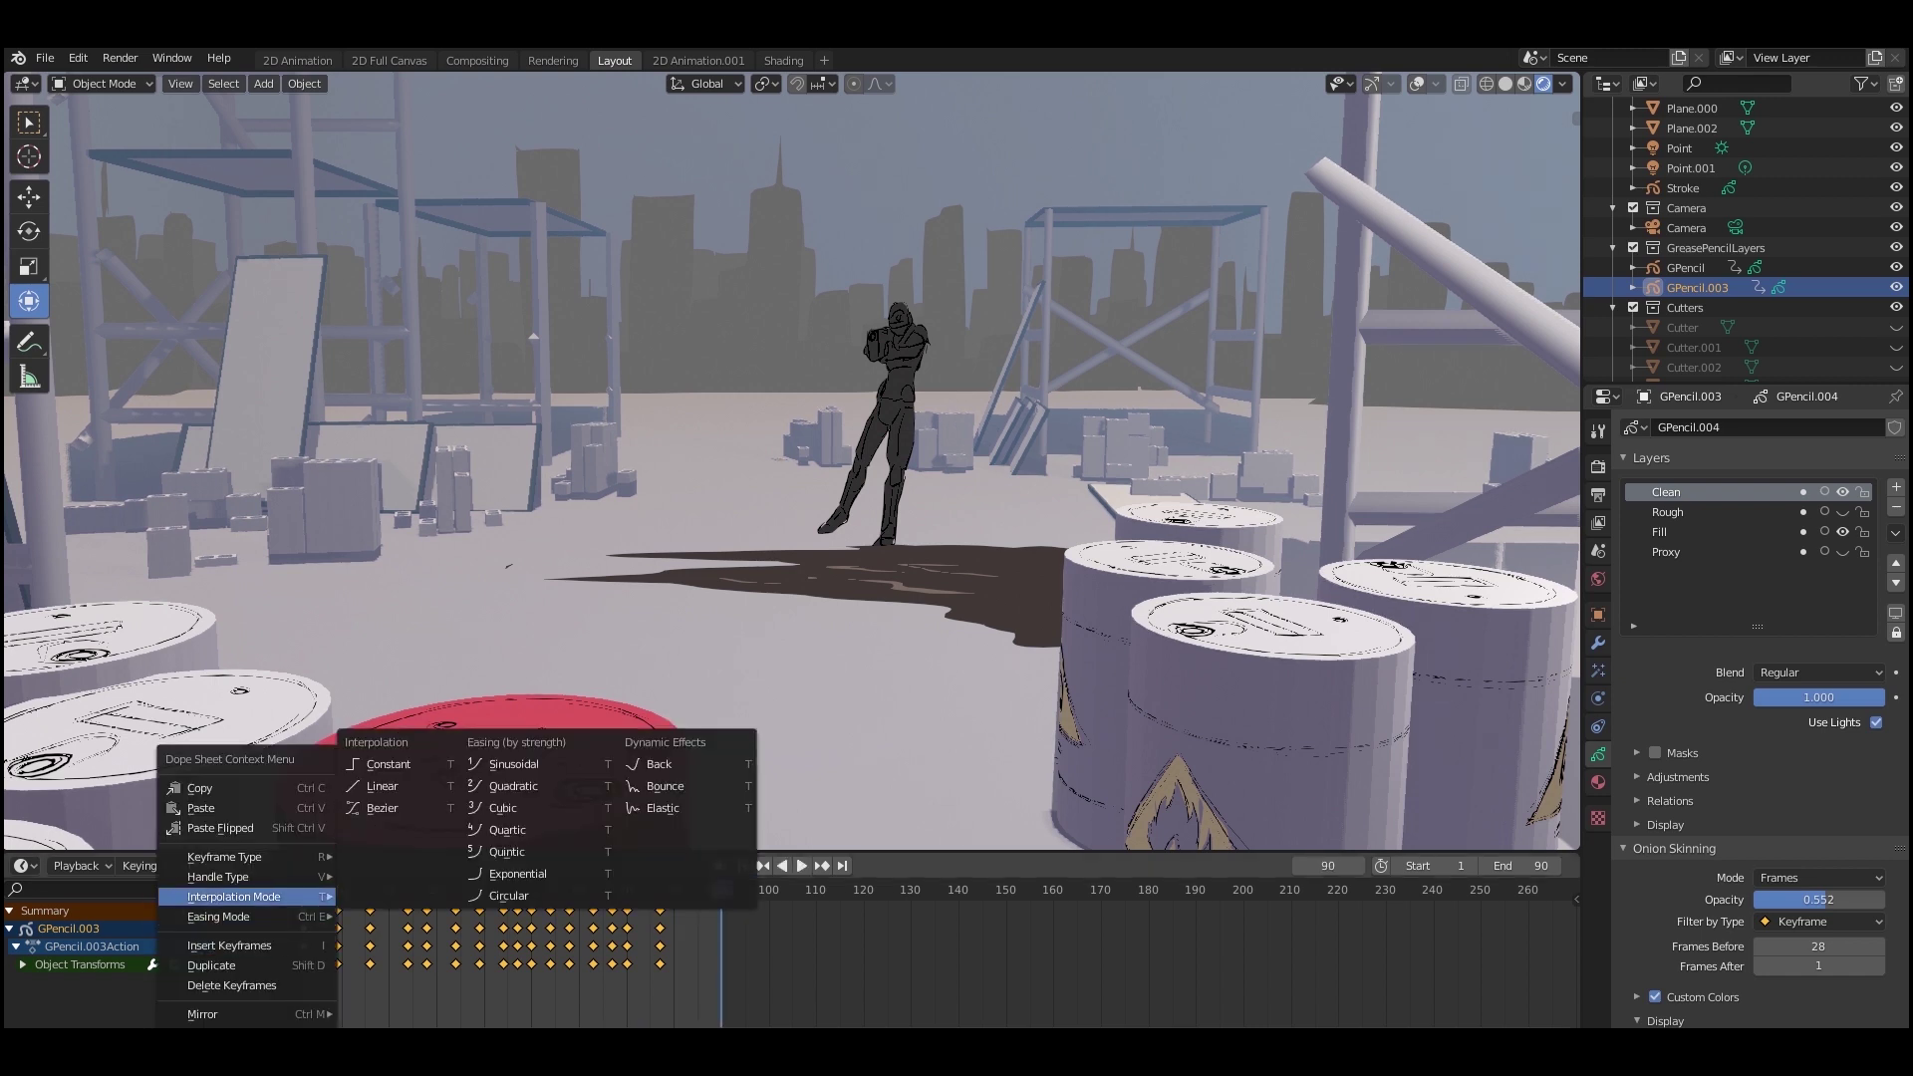
{"action": "left_click", "coordinate": [388, 764]}
{"action": "key", "text": "space"}
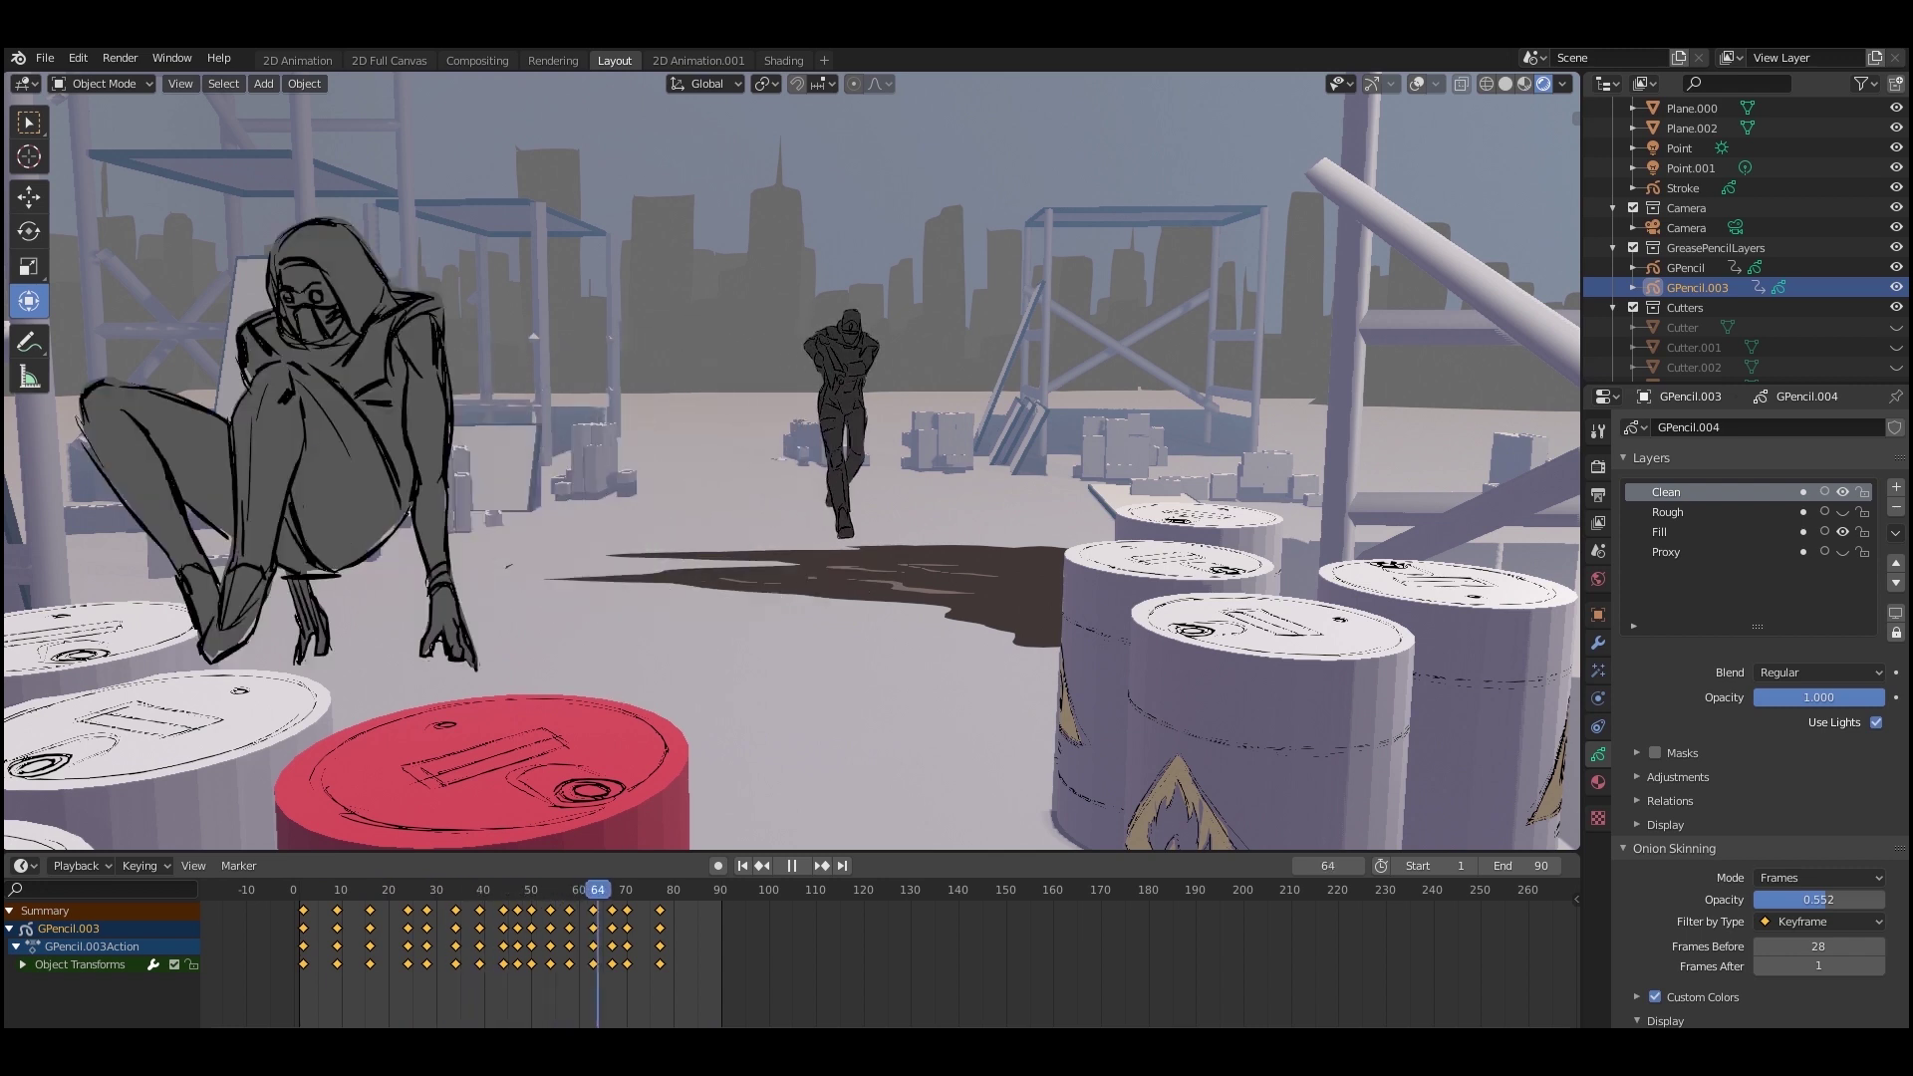
{"action": "key", "text": "space"}
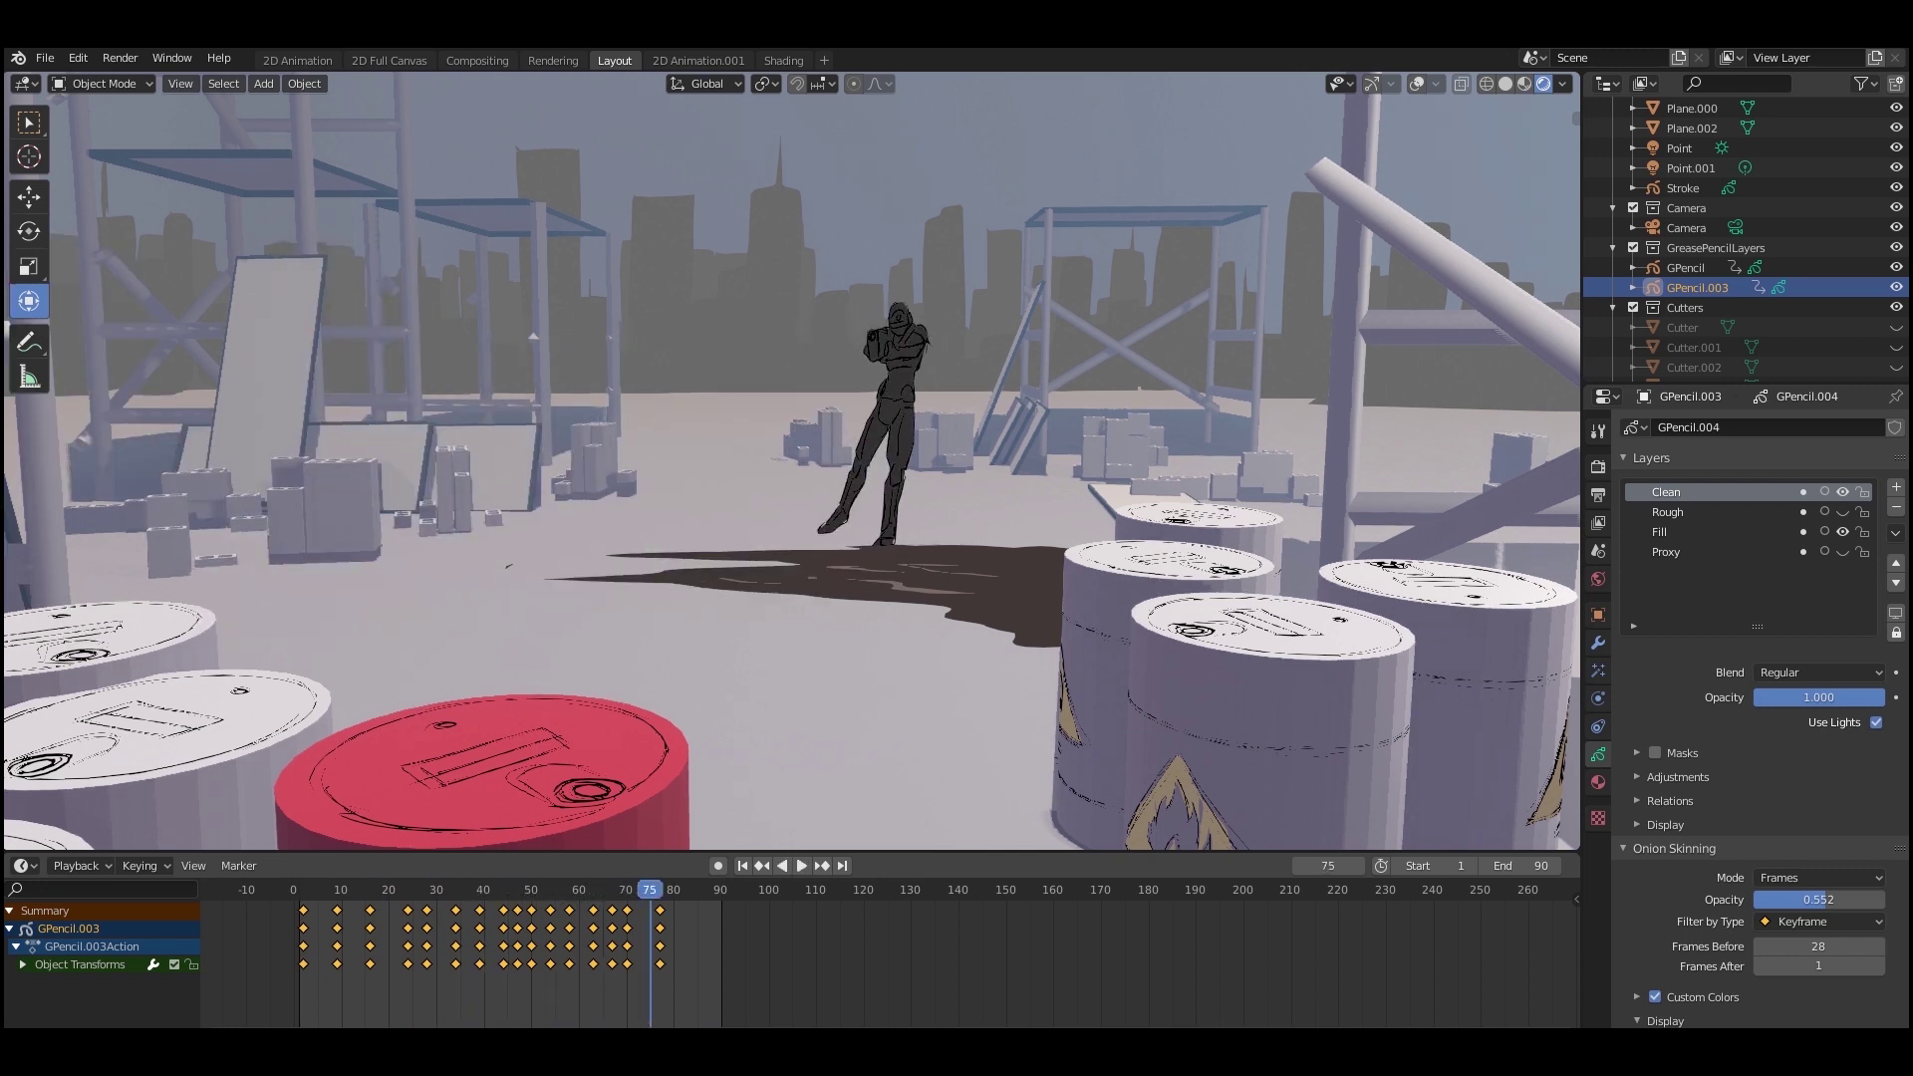